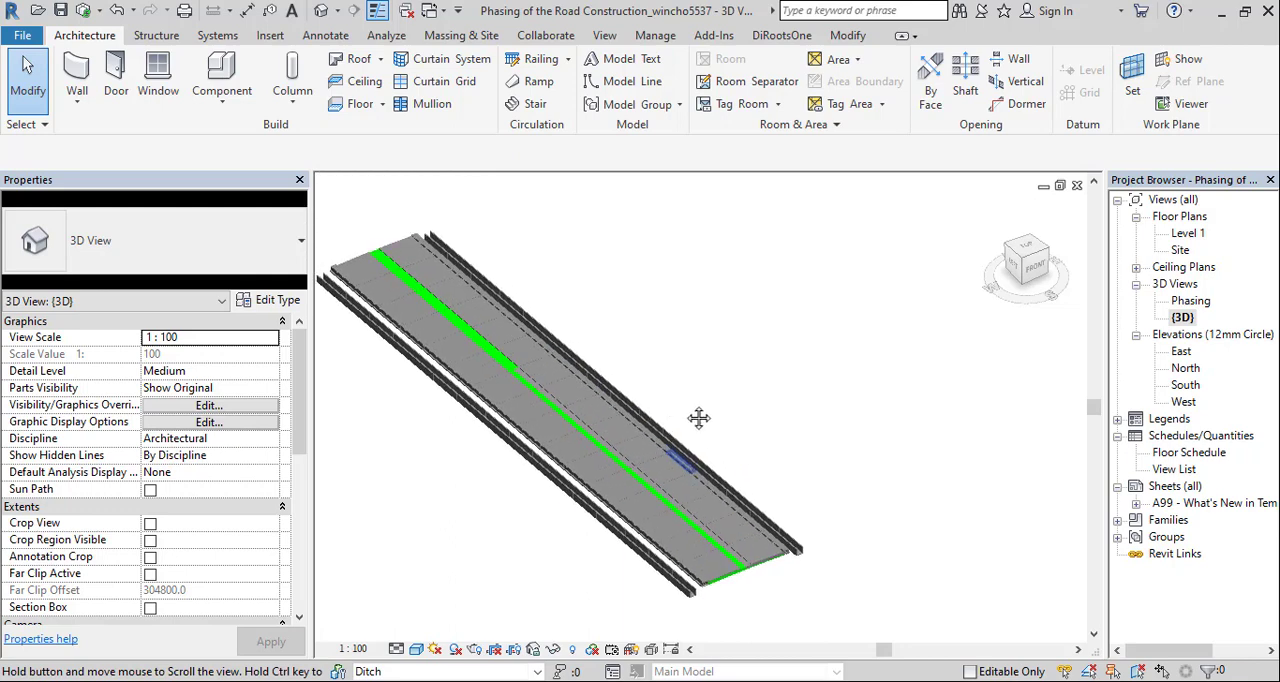
# Displace the Earth floor layer beneath the near lane outward from the road's front end, to a Y displacement of about -10212
pyautogui.scroll(1, 716, 428)
pyautogui.scroll(1, 716, 428)
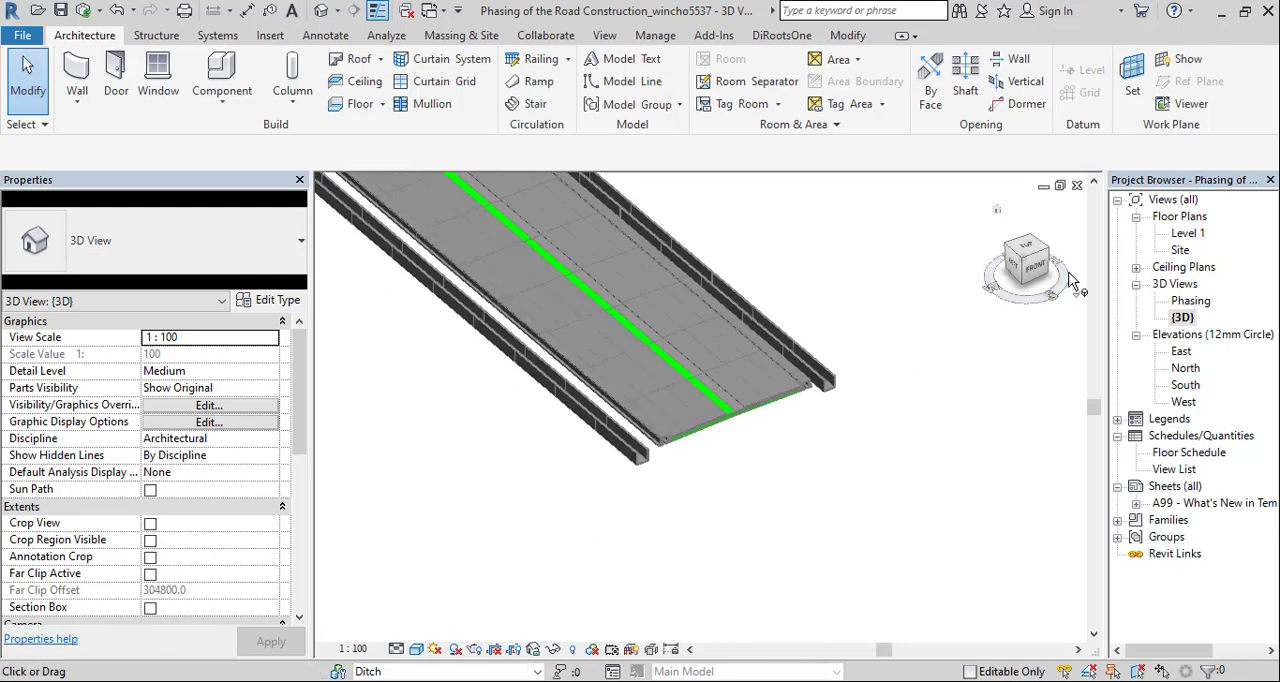
pyautogui.moveTo(1036, 276); pyautogui.dragTo(1023, 270)
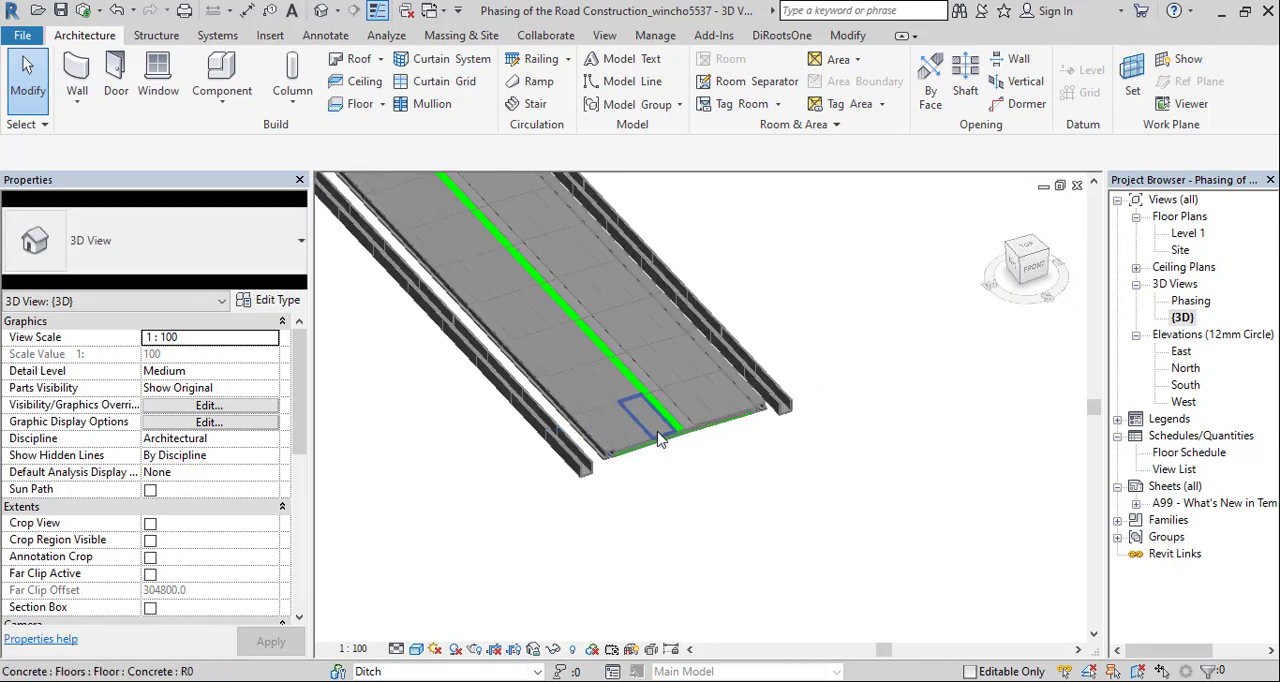
pyautogui.scroll(4, 657, 438)
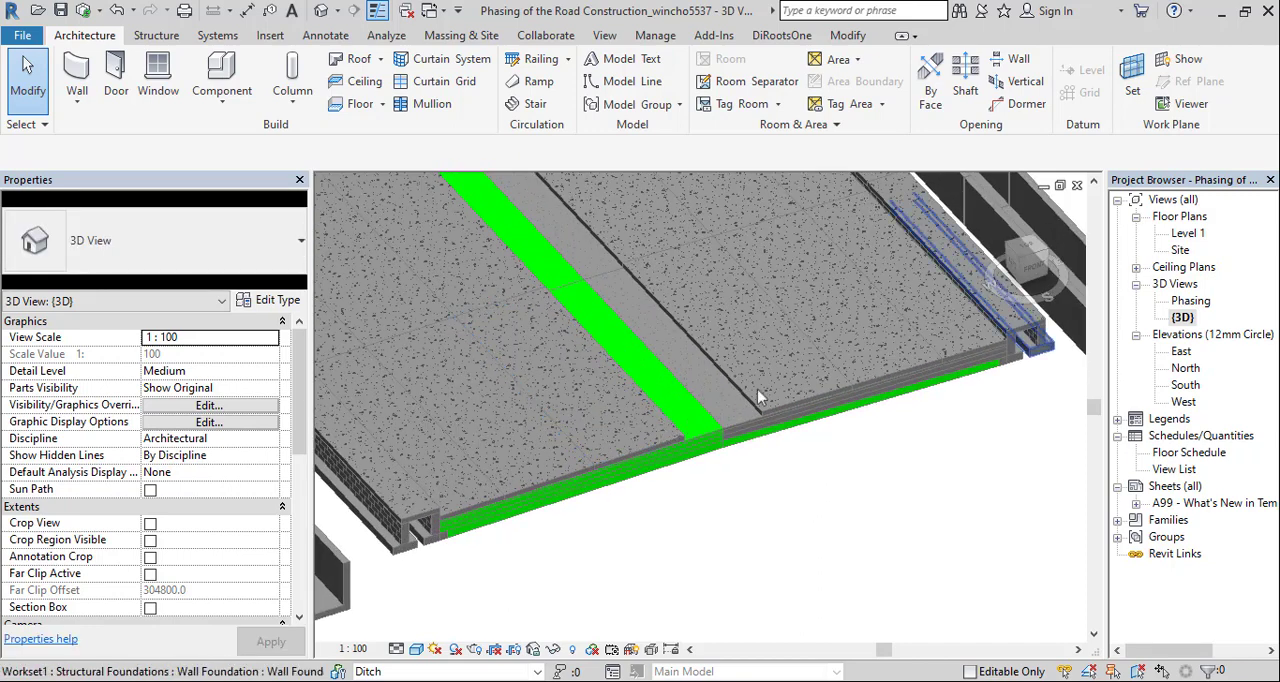
pyautogui.moveTo(1030, 270); pyautogui.dragTo(1030, 264)
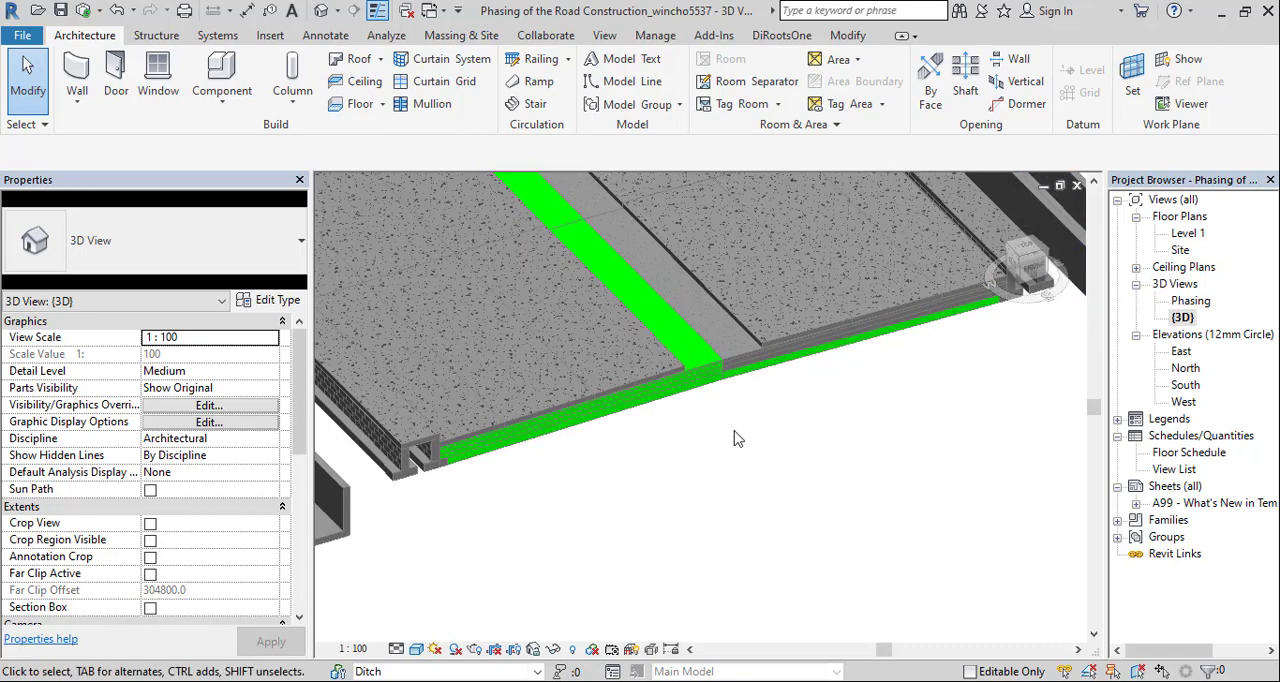
pyautogui.click(618, 413)
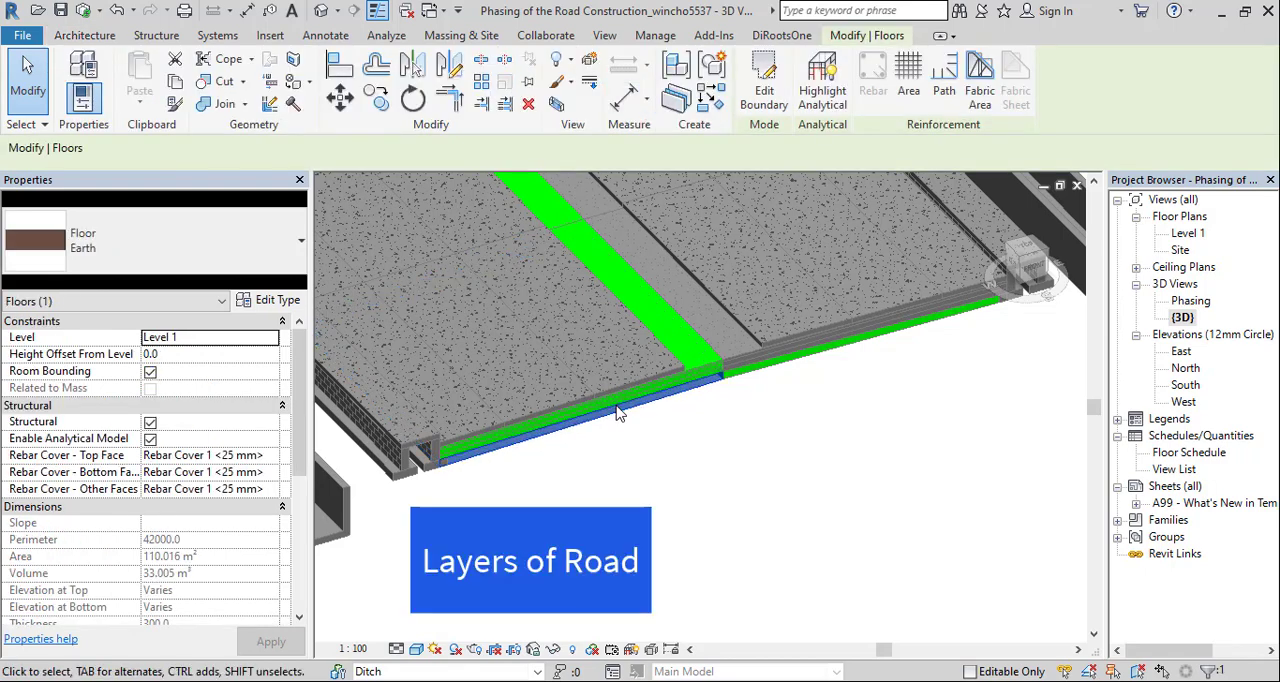
pyautogui.click(590, 60)
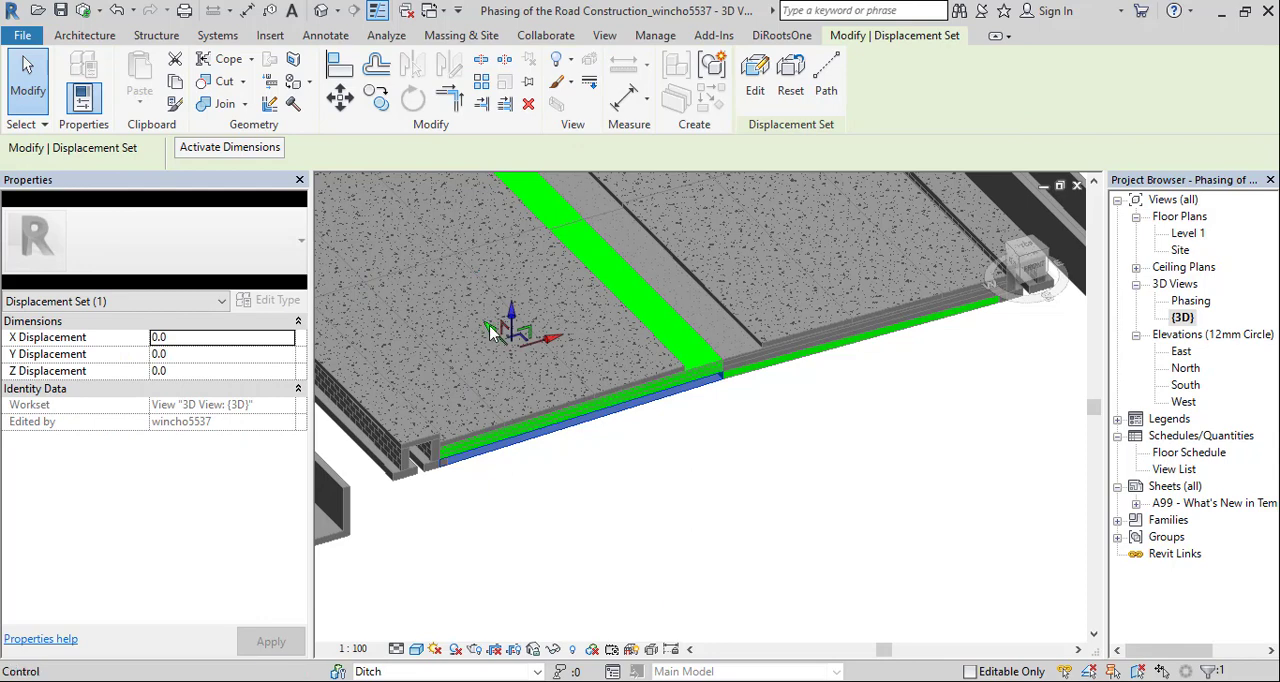
pyautogui.moveTo(497, 325); pyautogui.dragTo(600, 491)
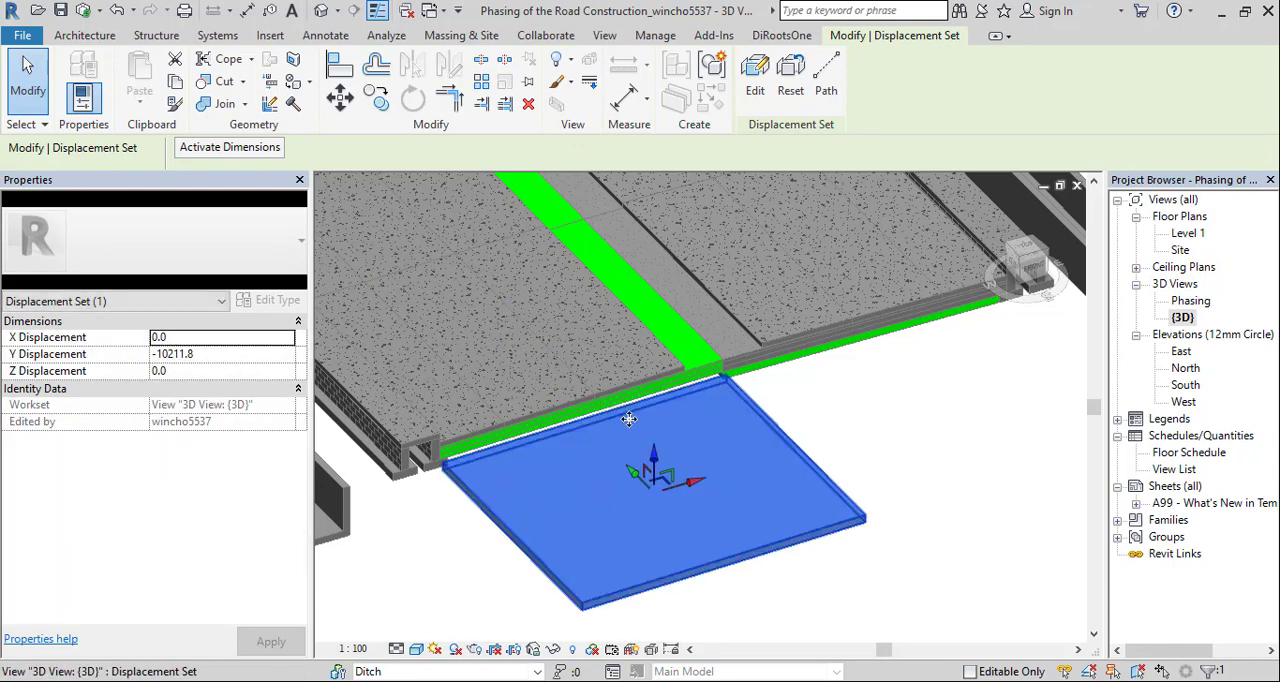
# Displace the 6x9 Subbase floor above the Earth layer outward to a Y displacement of about -7510
pyautogui.scroll(1, 628, 419)
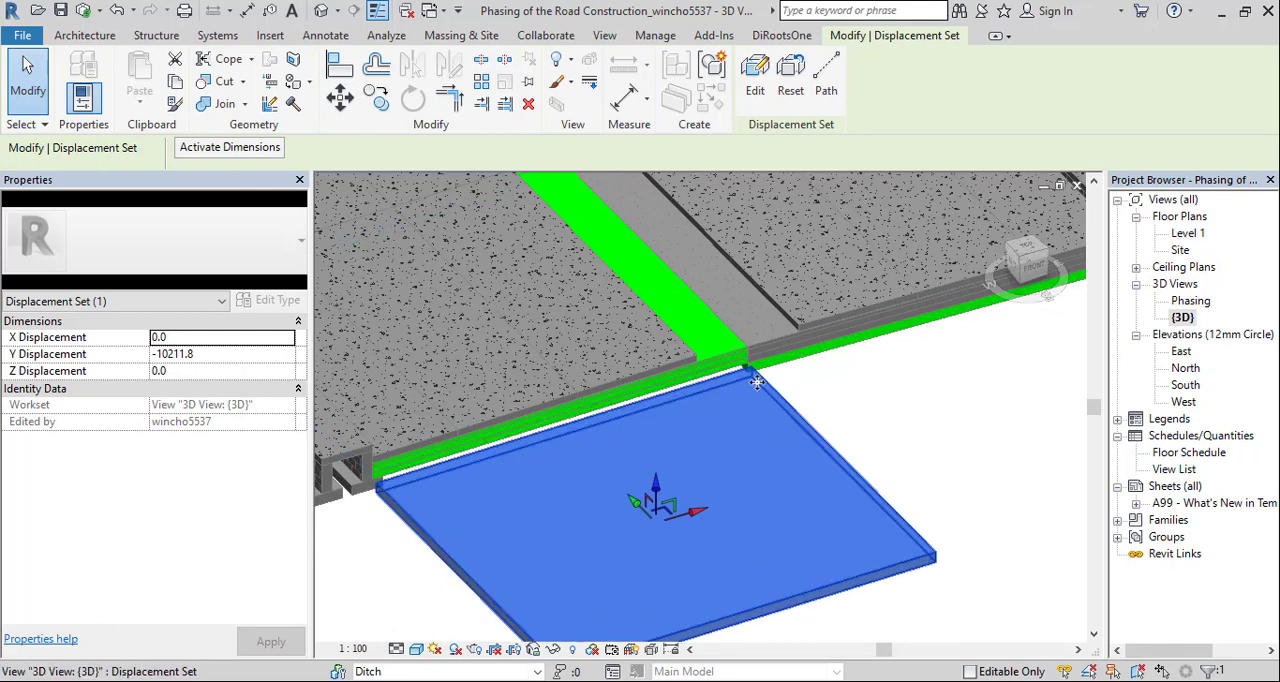
pyautogui.click(686, 386)
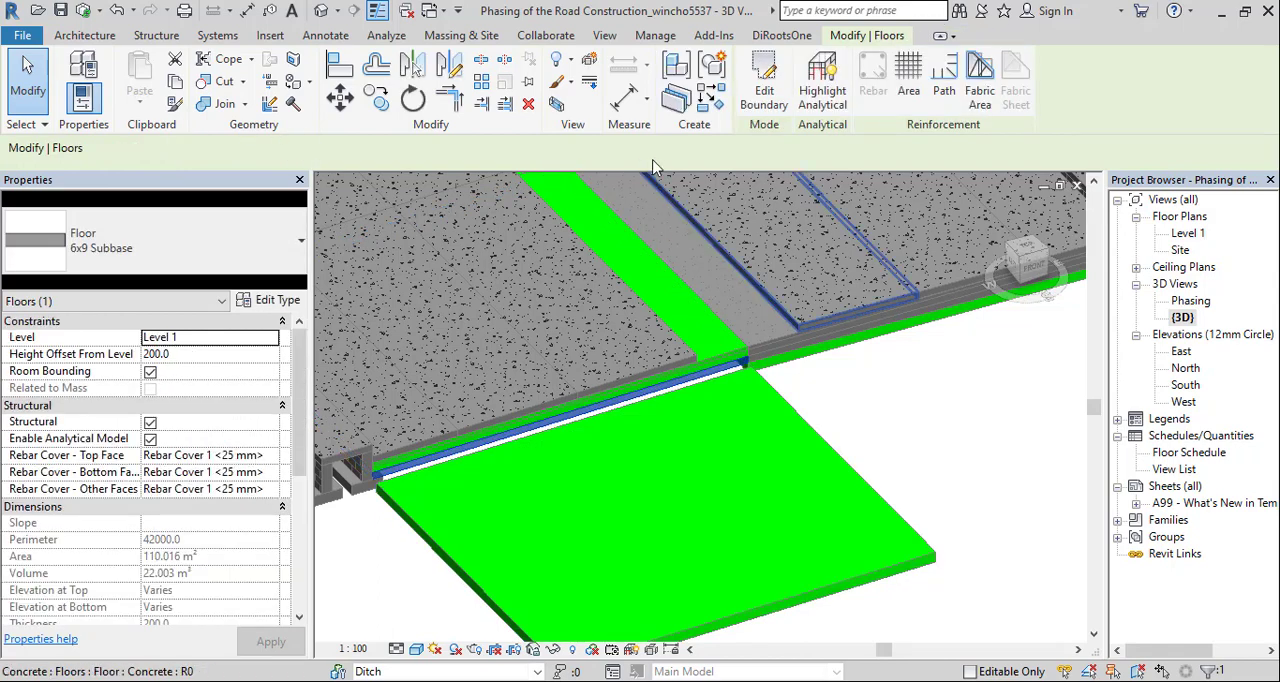
pyautogui.click(455, 300)
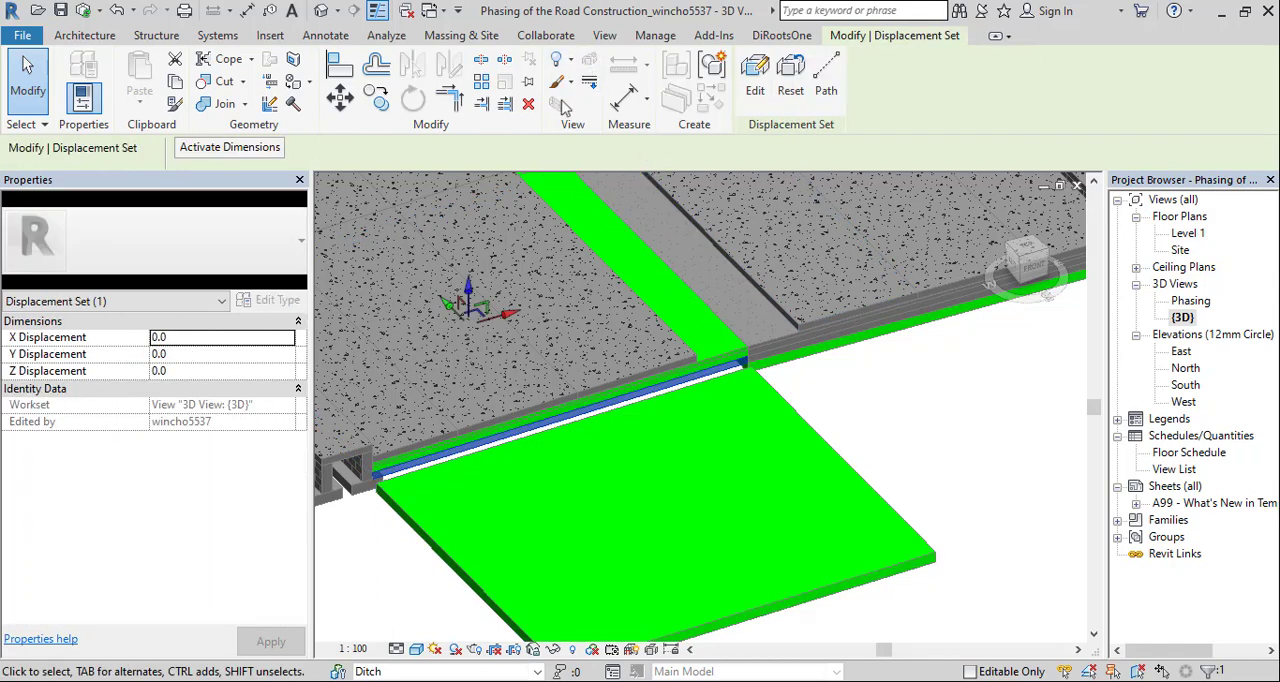
pyautogui.moveTo(455, 300); pyautogui.dragTo(521, 500)
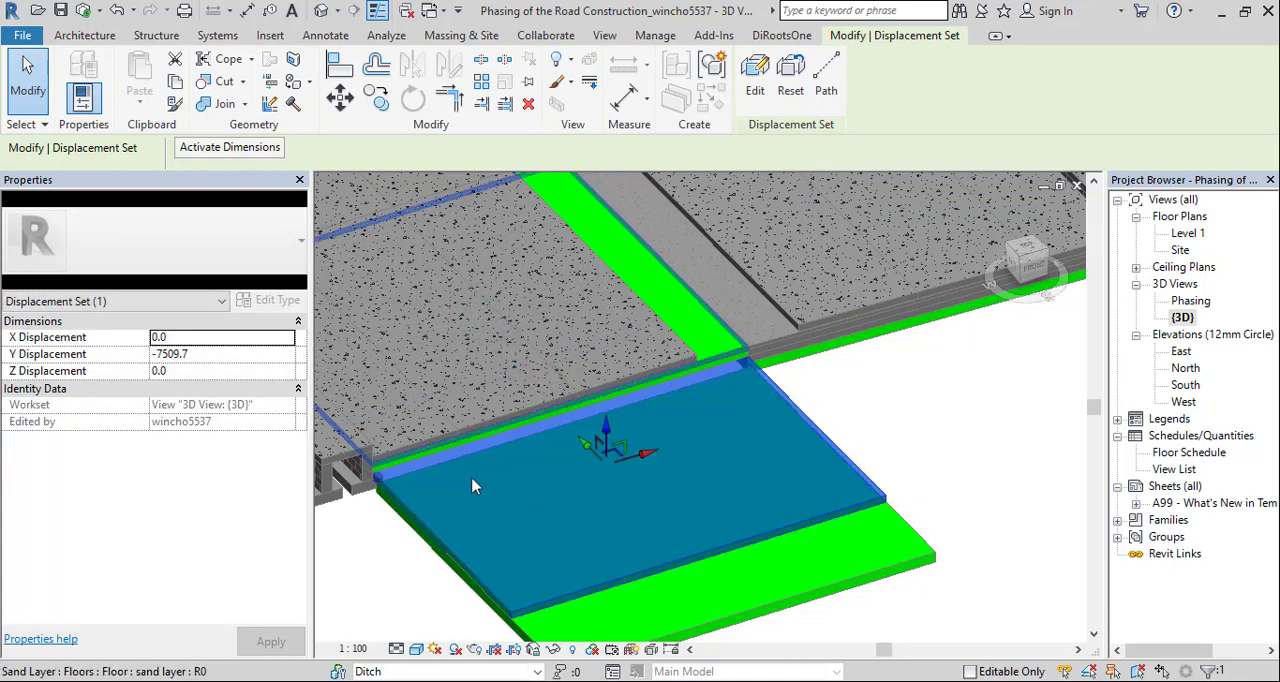
# Displace the 2x4 Subbase floor outward to a Y displacement of about -5364, leaving the lower layers stepped, and deselect it
pyautogui.click(422, 452)
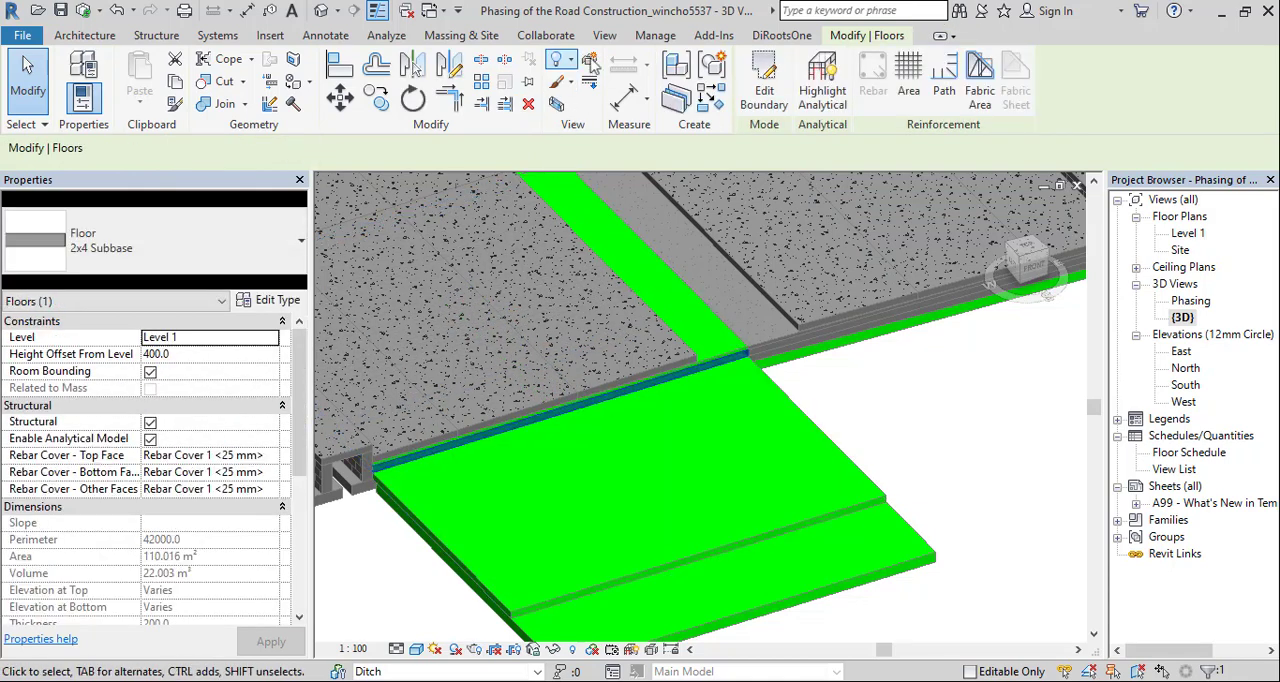
pyautogui.click(593, 66)
pyautogui.moveTo(452, 296); pyautogui.dragTo(505, 440)
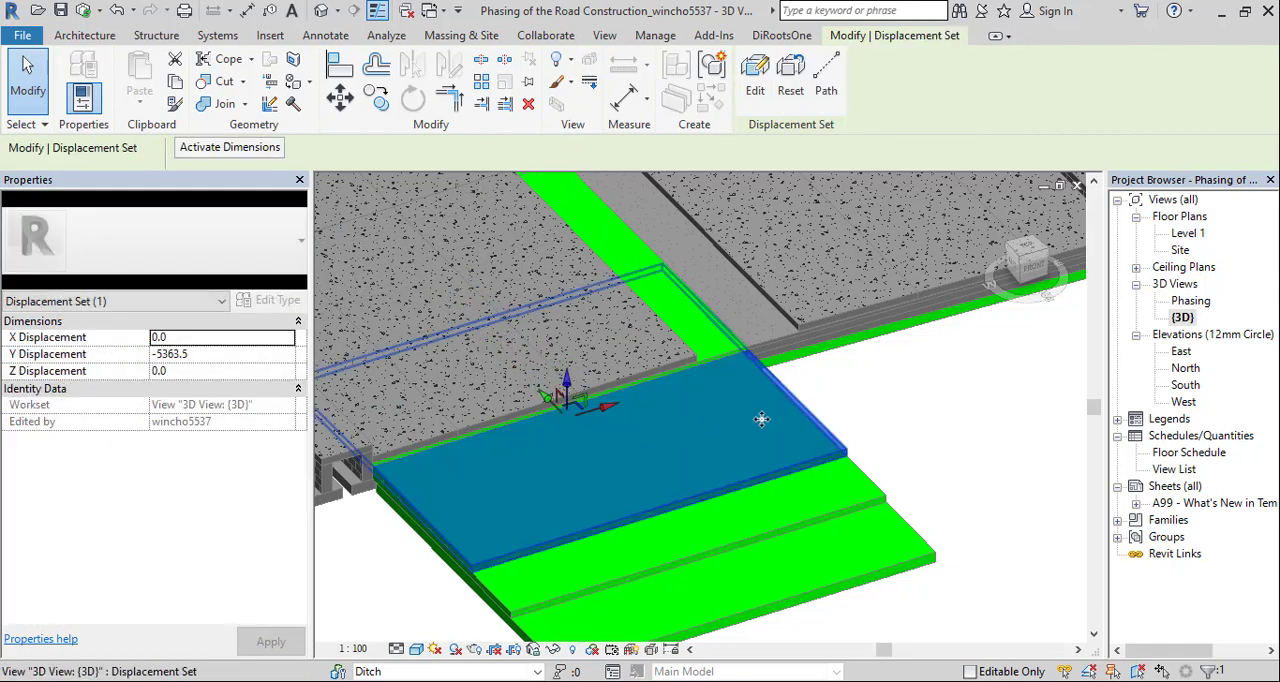
pyautogui.click(940, 413)
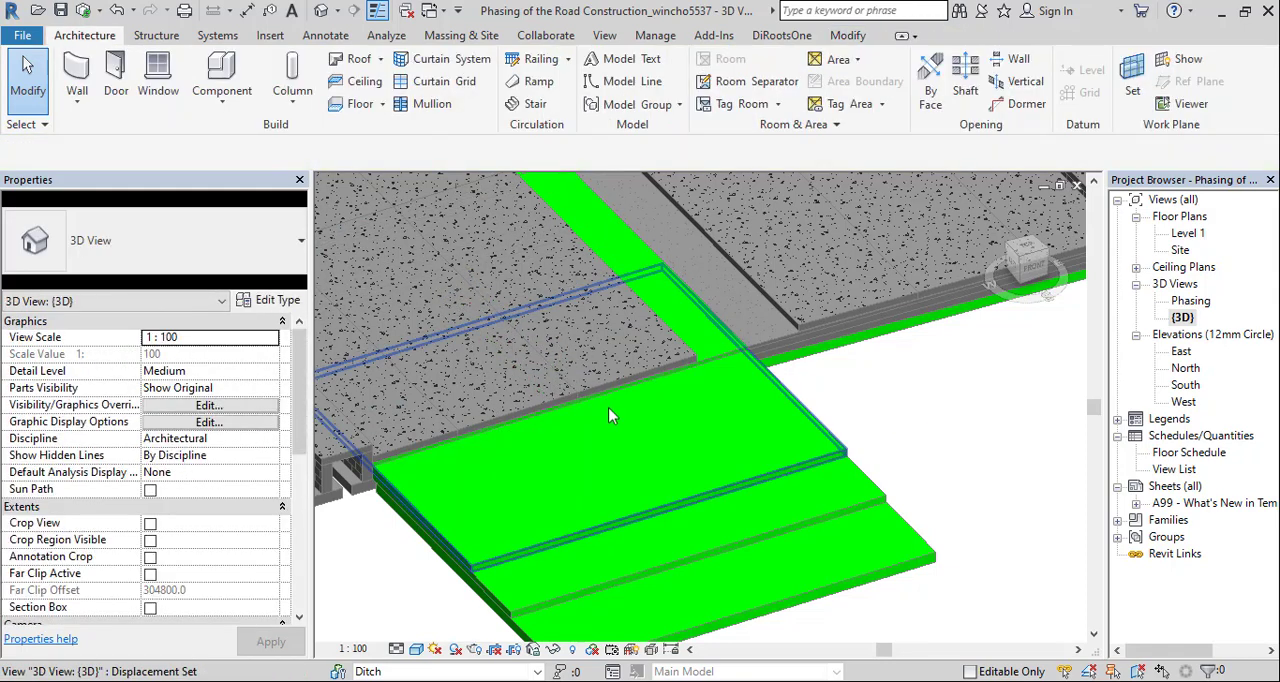
# Displace the sand layer floor beneath the concrete slabs outward to a Y displacement of about -3773
pyautogui.click(536, 412)
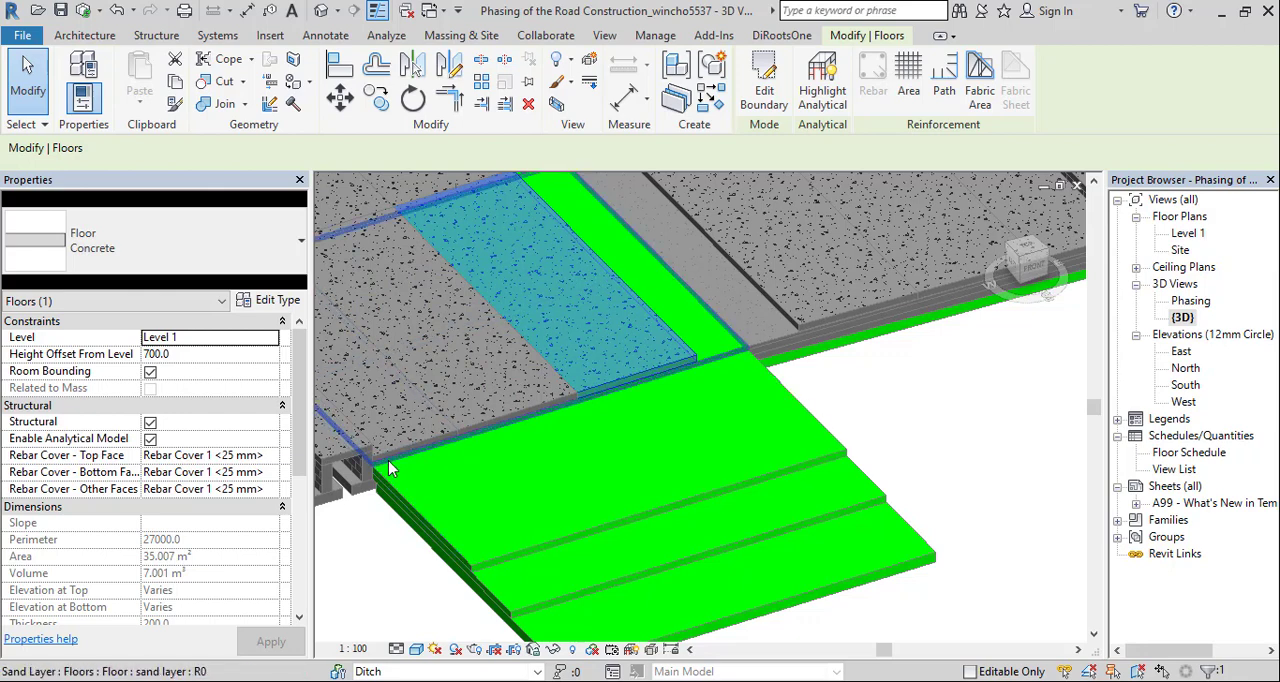
pyautogui.press('Tab')
pyautogui.click(390, 470)
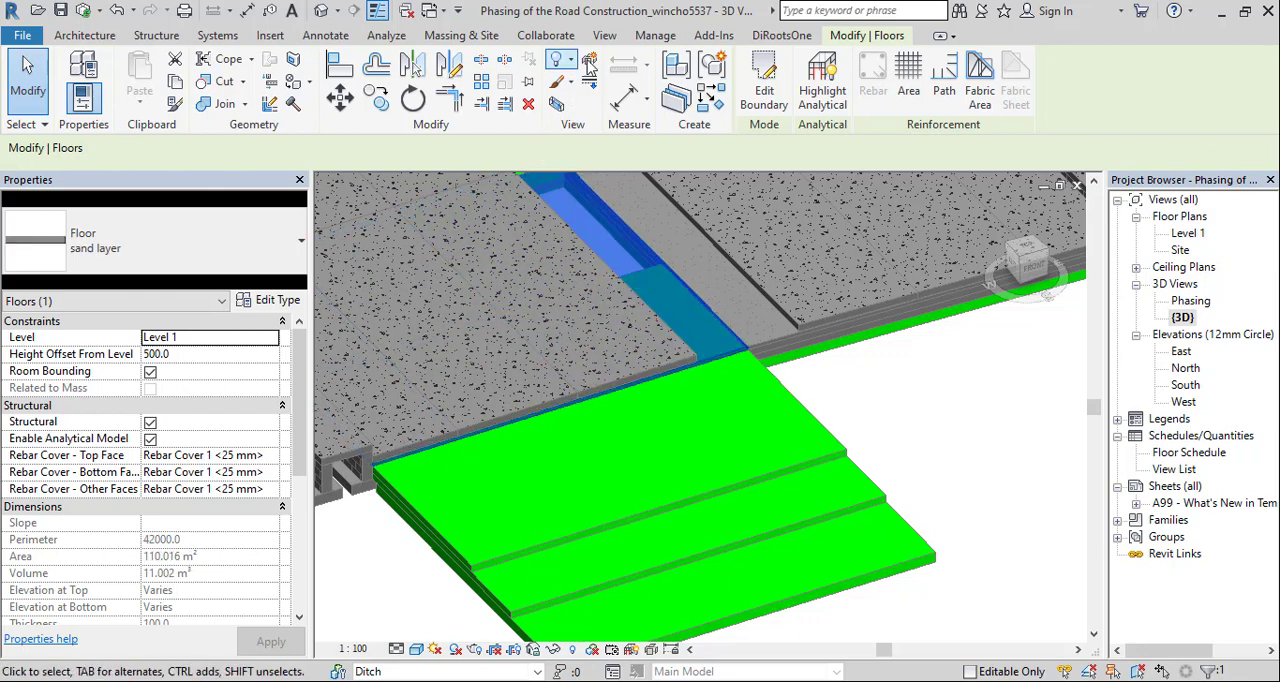
pyautogui.click(558, 104)
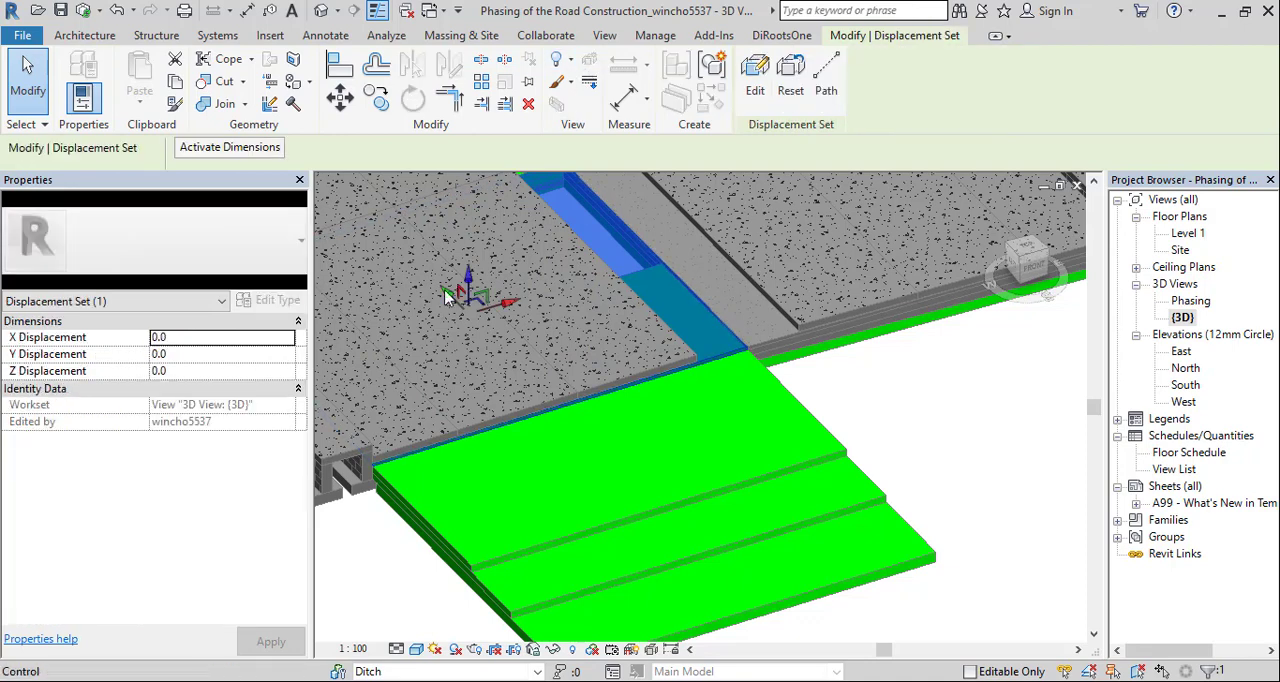
pyautogui.moveTo(447, 296); pyautogui.dragTo(492, 380)
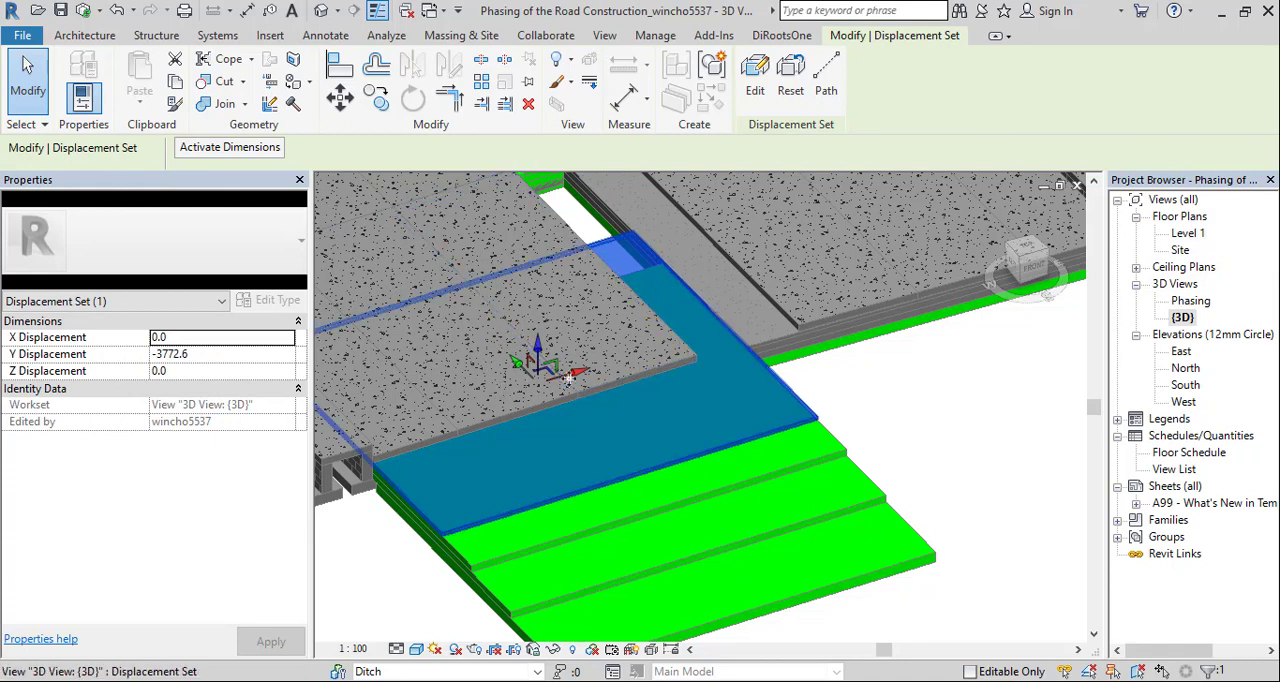
# Displace the three front concrete slabs above the sand layer to Y displacements of about -2490, -2410 and -2280, starting beside the green strip
pyautogui.click(630, 385)
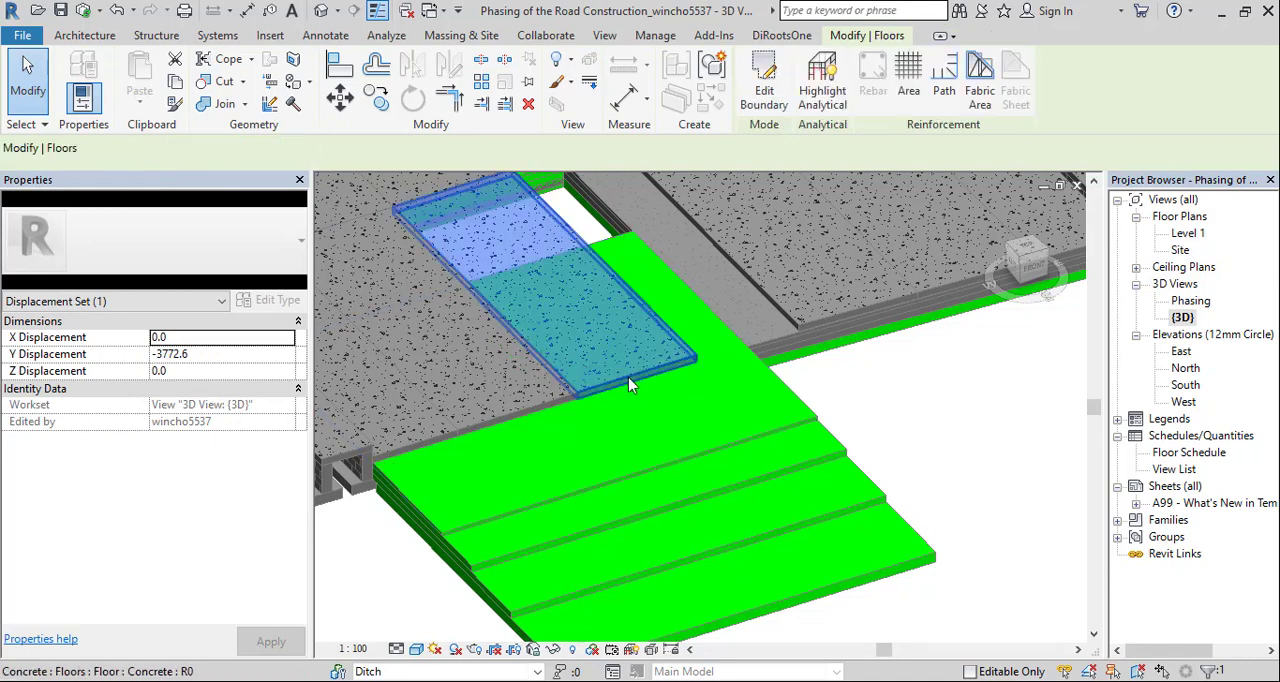
pyautogui.click(591, 86)
pyautogui.moveTo(527, 262); pyautogui.dragTo(551, 323)
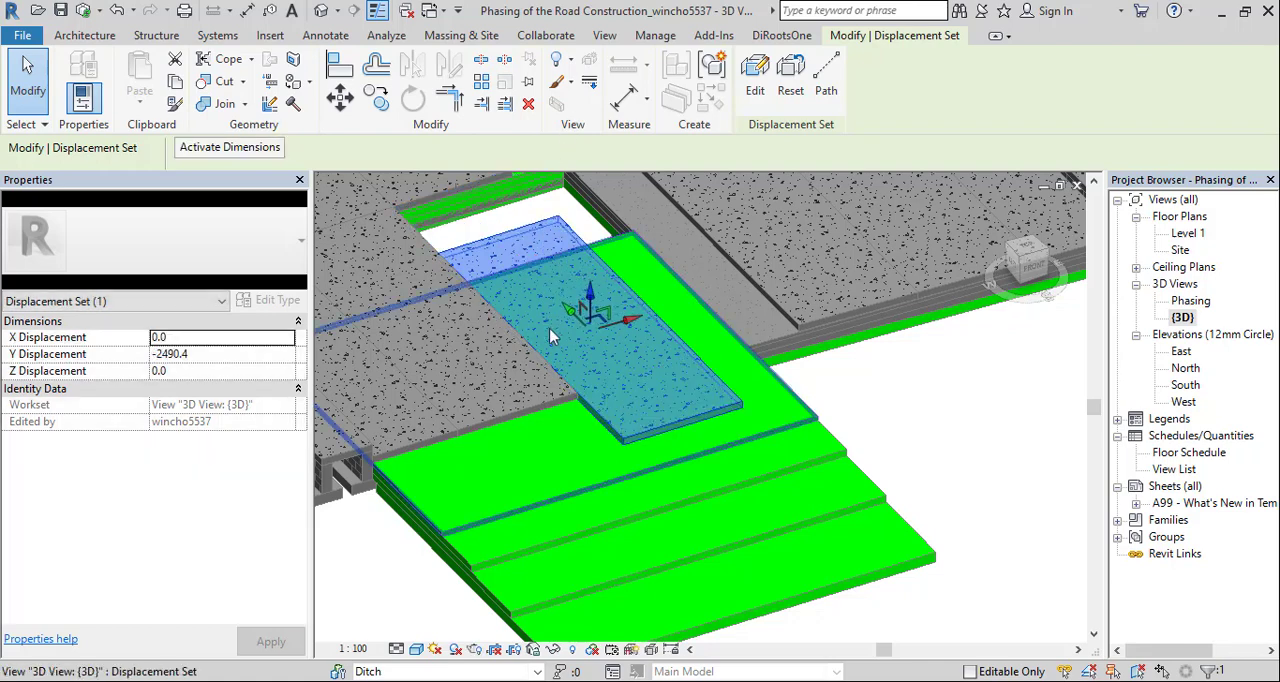
pyautogui.click(520, 418)
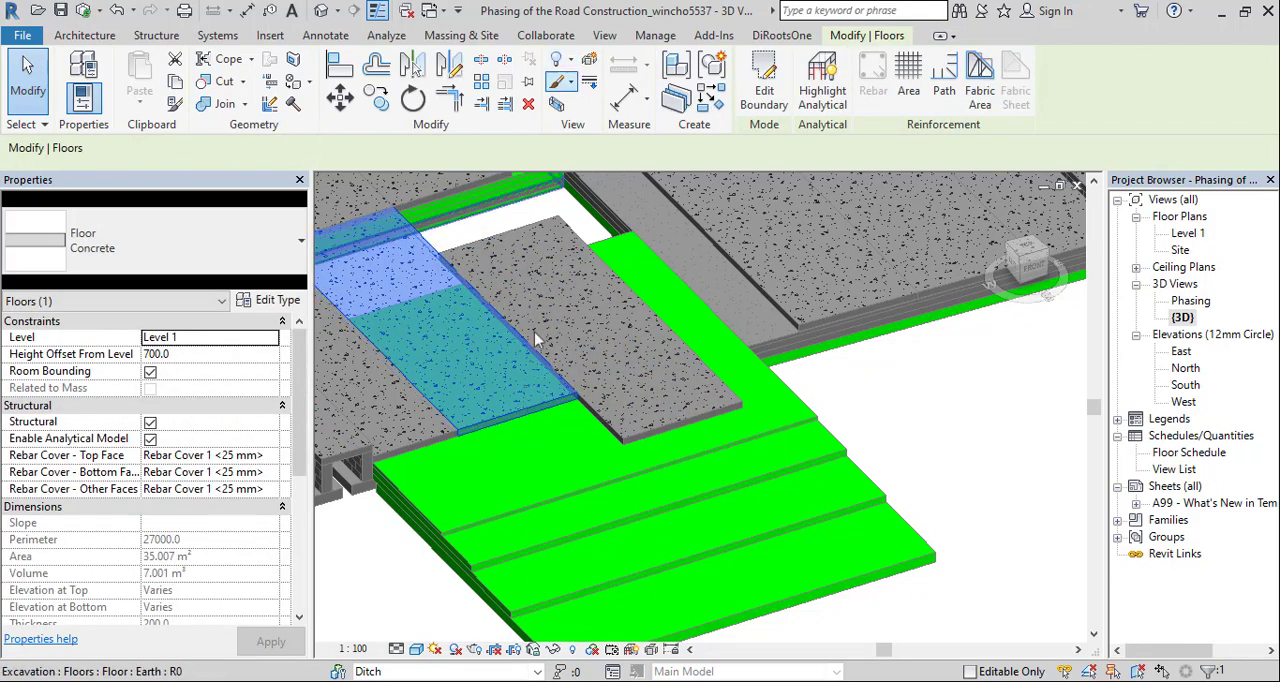
pyautogui.click(590, 84)
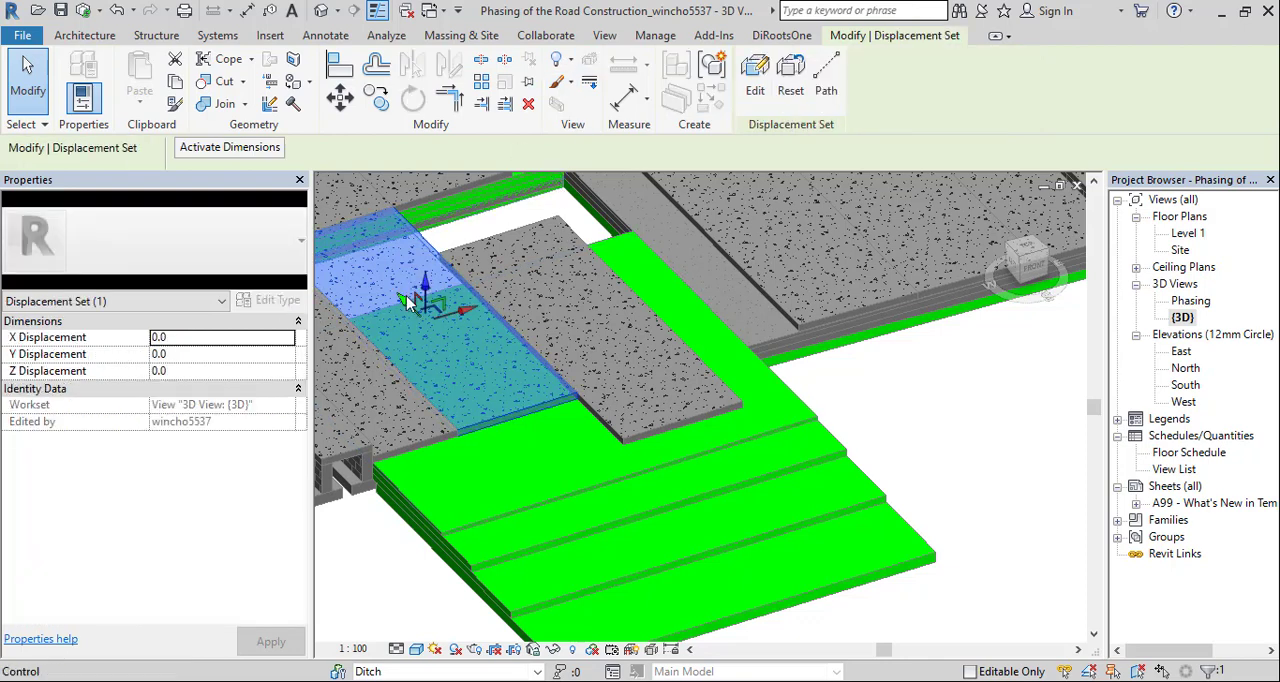
pyautogui.moveTo(407, 302); pyautogui.dragTo(420, 398)
pyautogui.press('Escape')
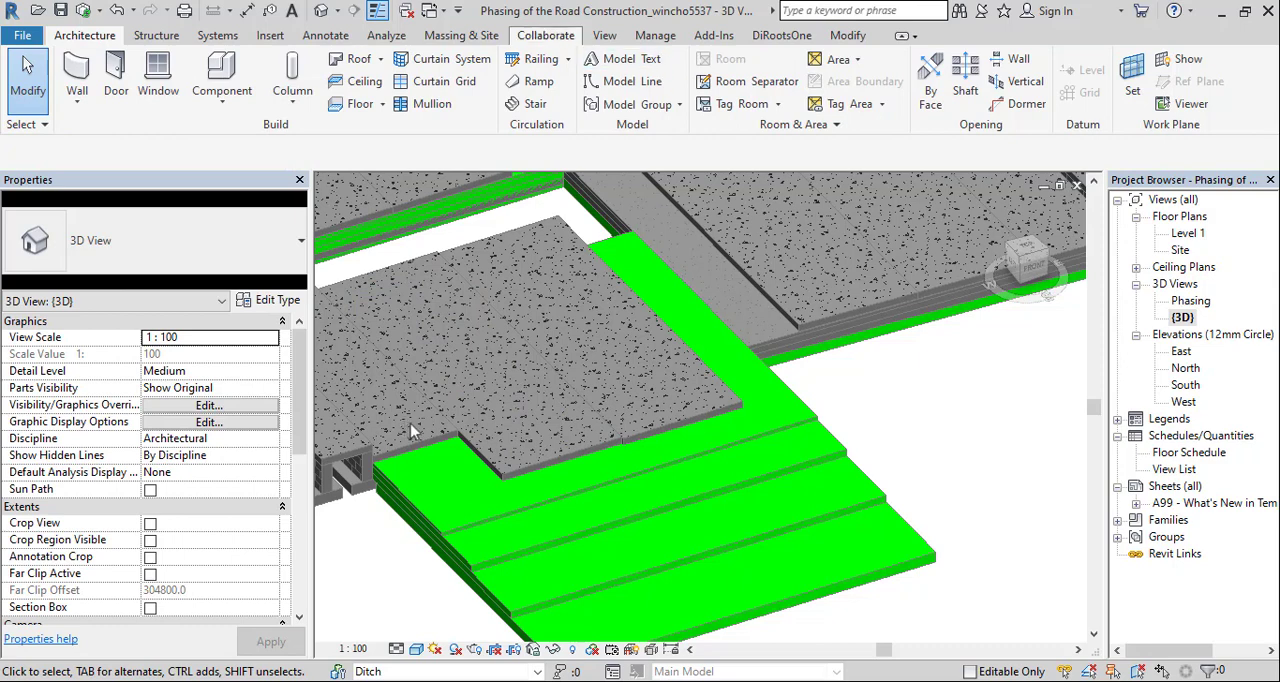
pyautogui.click(437, 435)
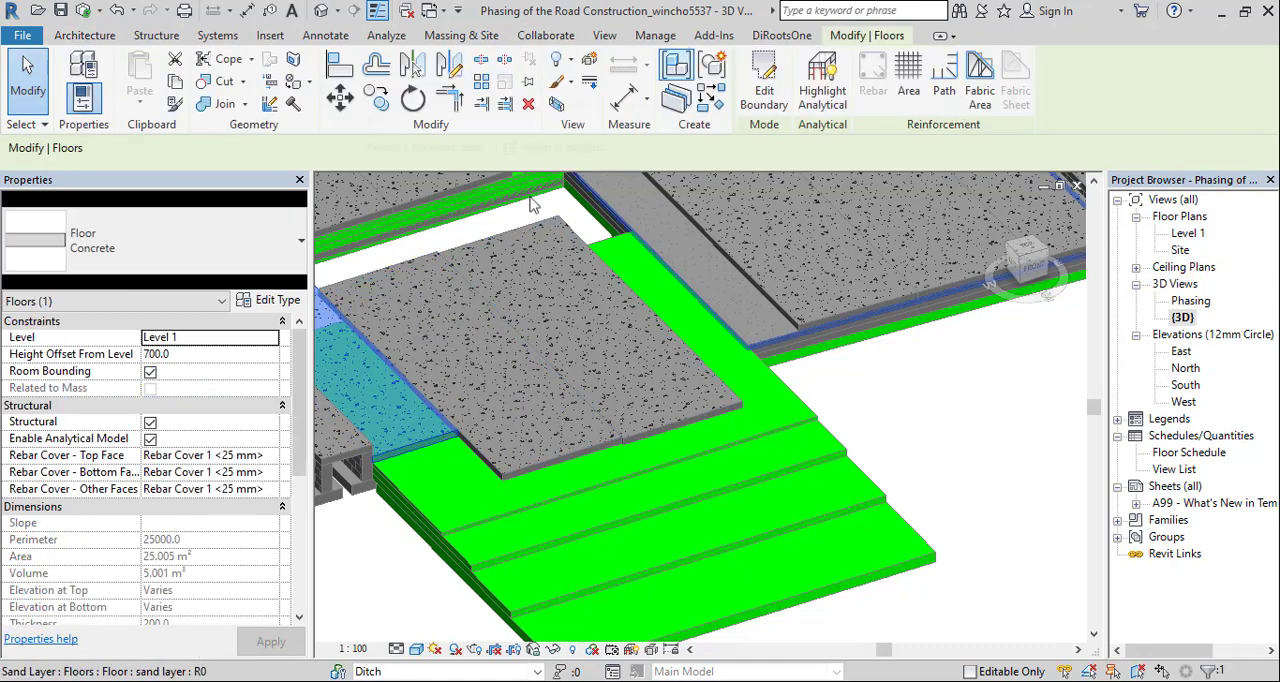
pyautogui.click(589, 62)
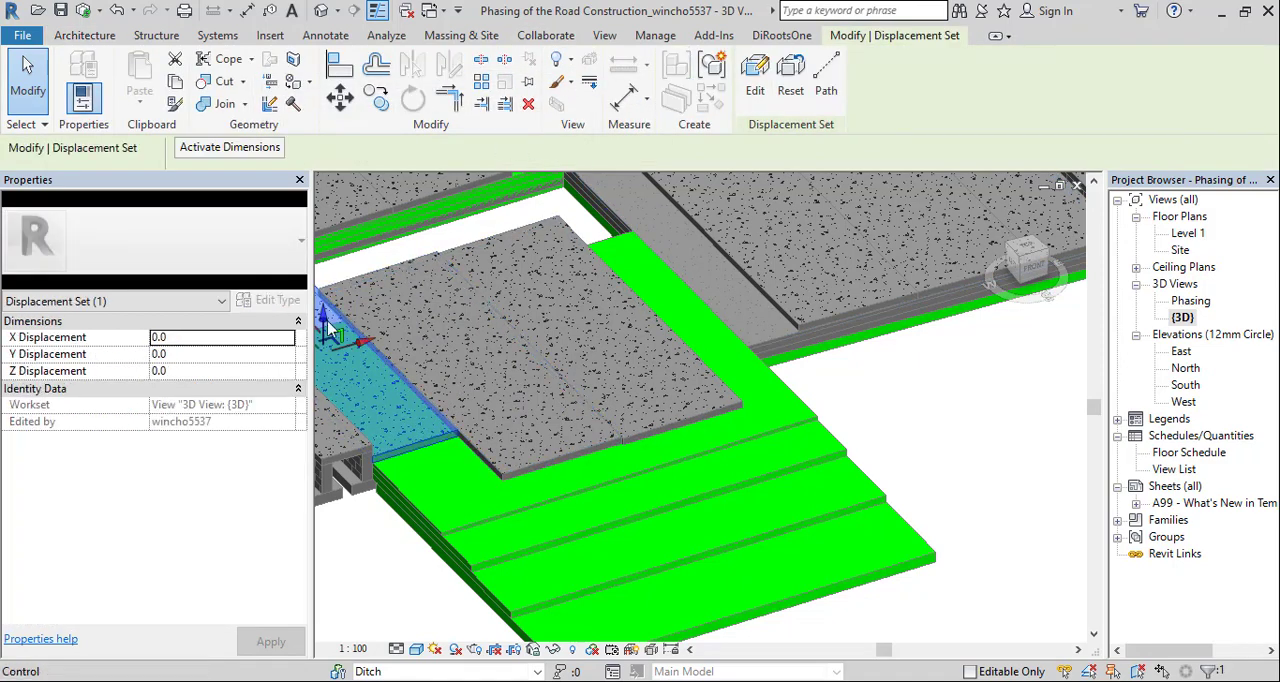
pyautogui.moveTo(330, 330); pyautogui.dragTo(406, 369)
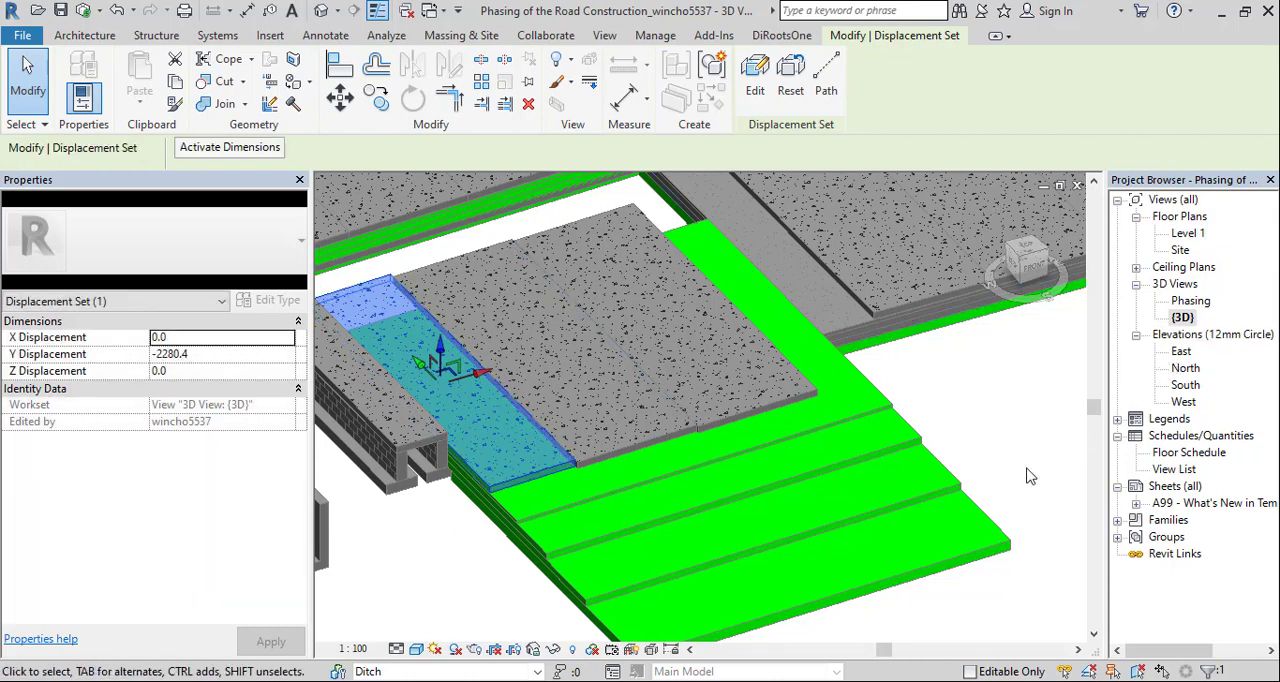
# Reset the displacement of all three front concrete slabs, working from the drain side toward the green strip
pyautogui.scroll(-1, 1030, 476)
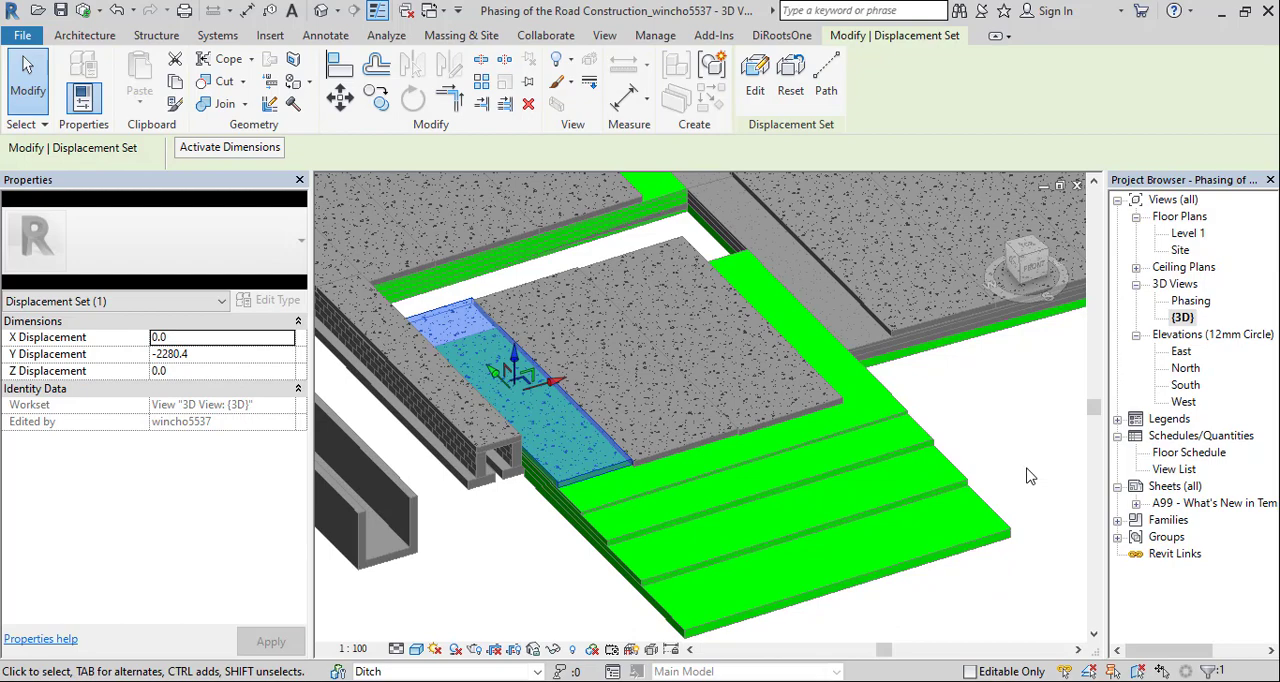
pyautogui.click(655, 279)
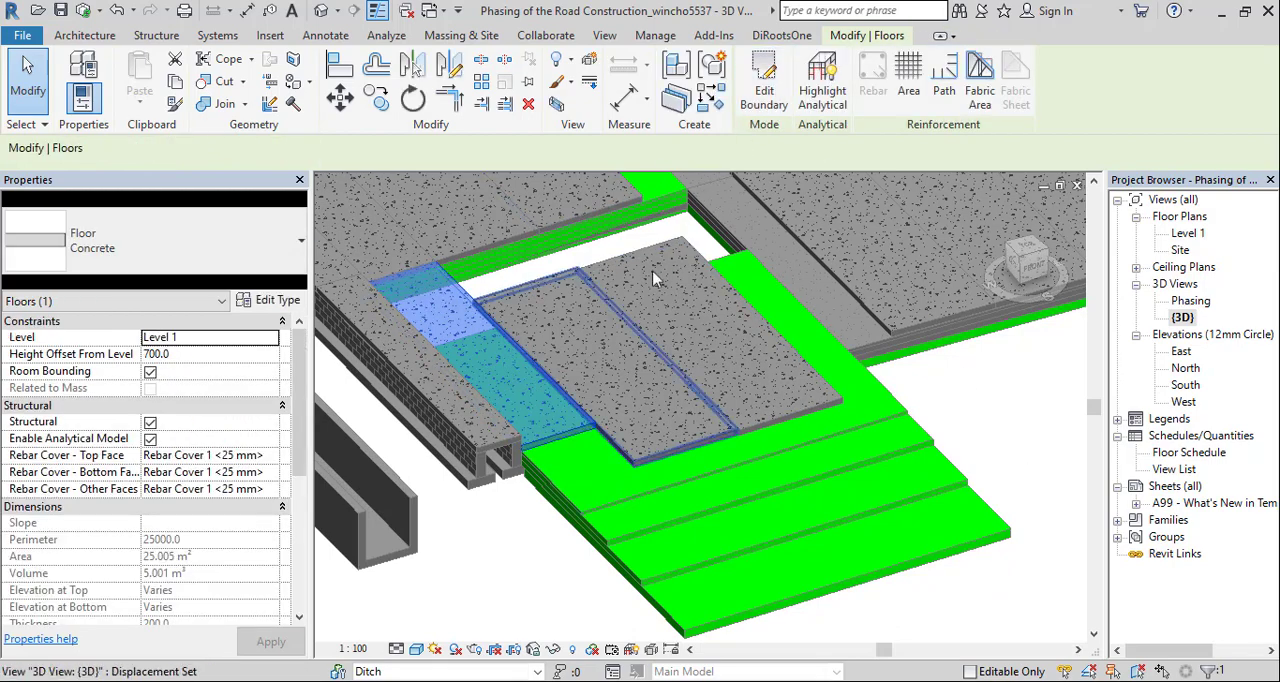
pyautogui.click(611, 333)
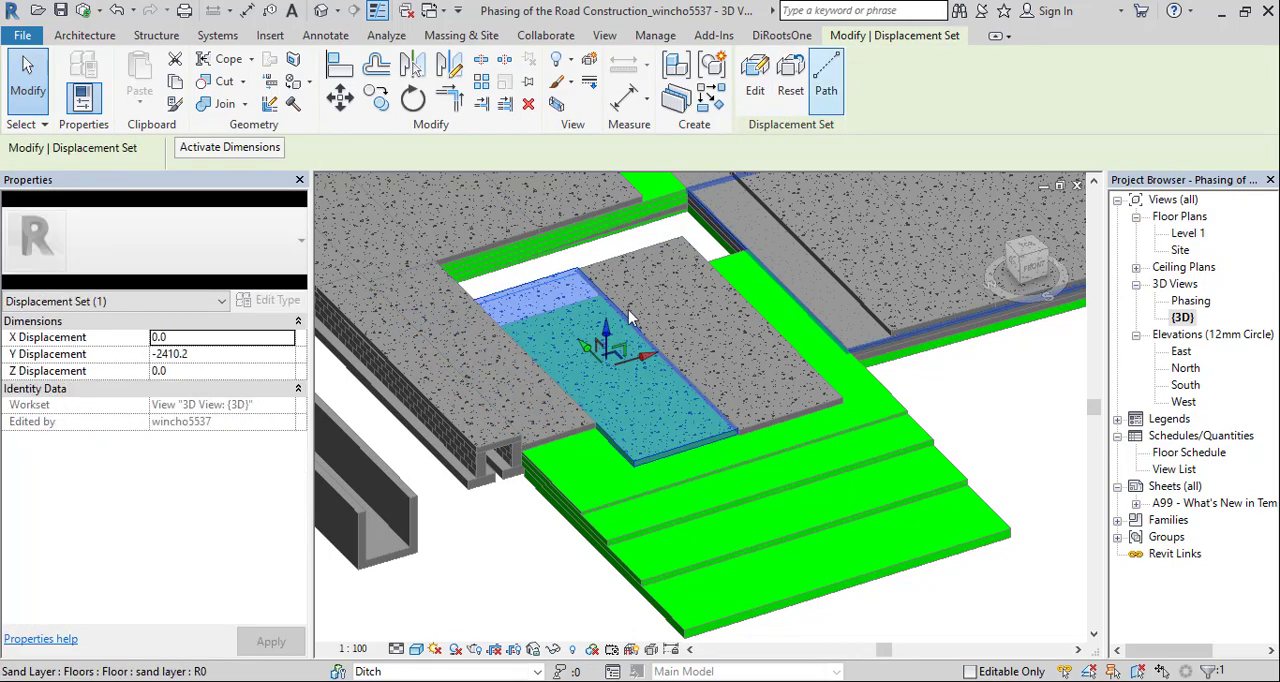
pyautogui.click(792, 85)
pyautogui.click(692, 301)
pyautogui.click(791, 80)
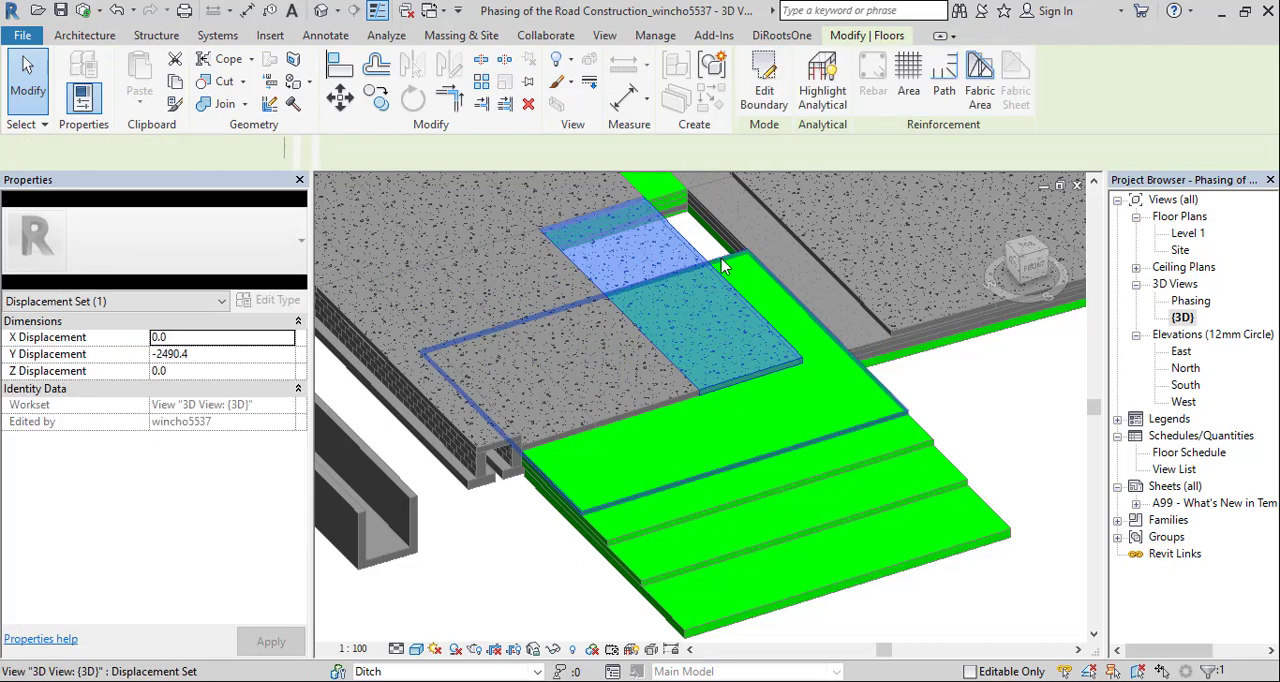
# Reset the displacement of the sand layer and the 2x4 Subbase floor
pyautogui.click(649, 443)
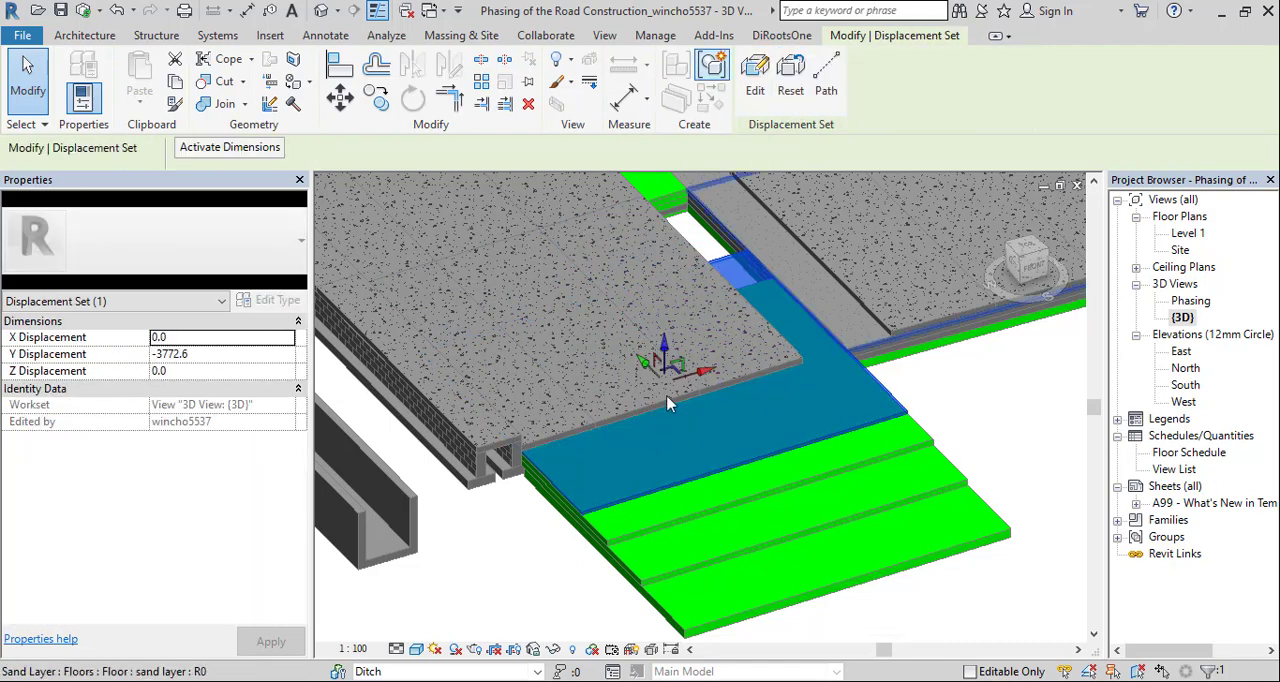
pyautogui.click(792, 80)
pyautogui.click(743, 443)
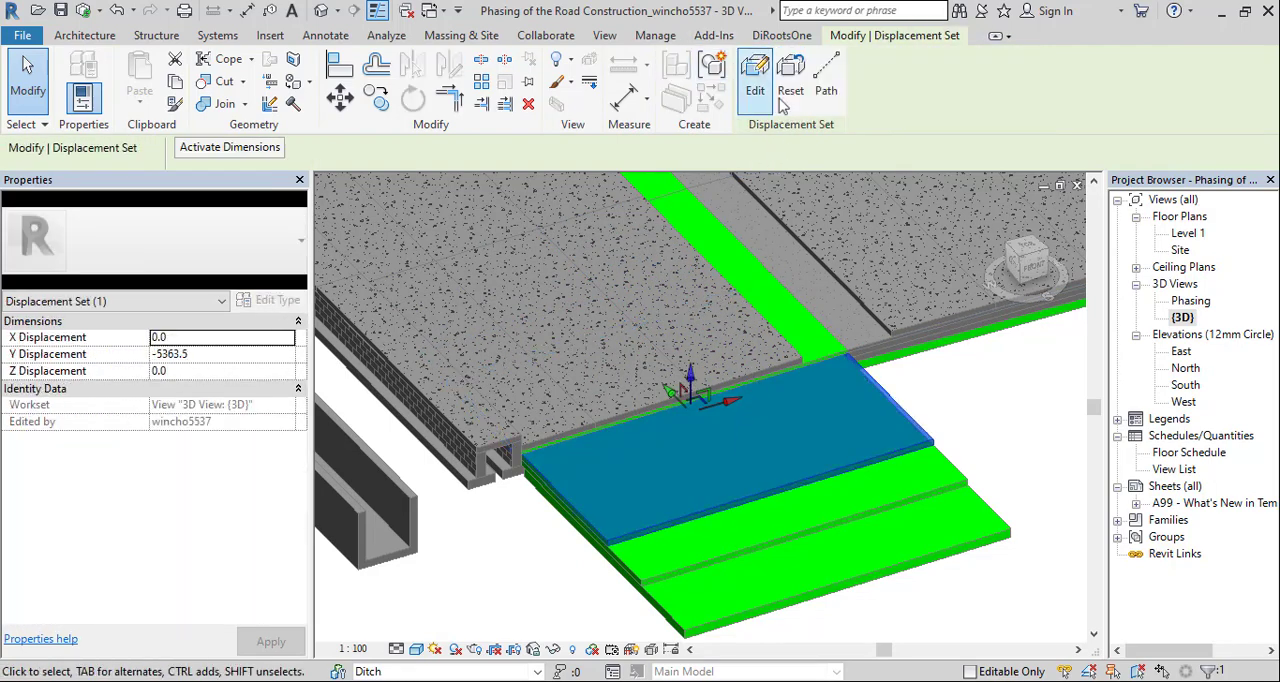
pyautogui.click(791, 82)
# Reset the displacement of the 6x9 Subbase and Earth floor layers
pyautogui.click(789, 491)
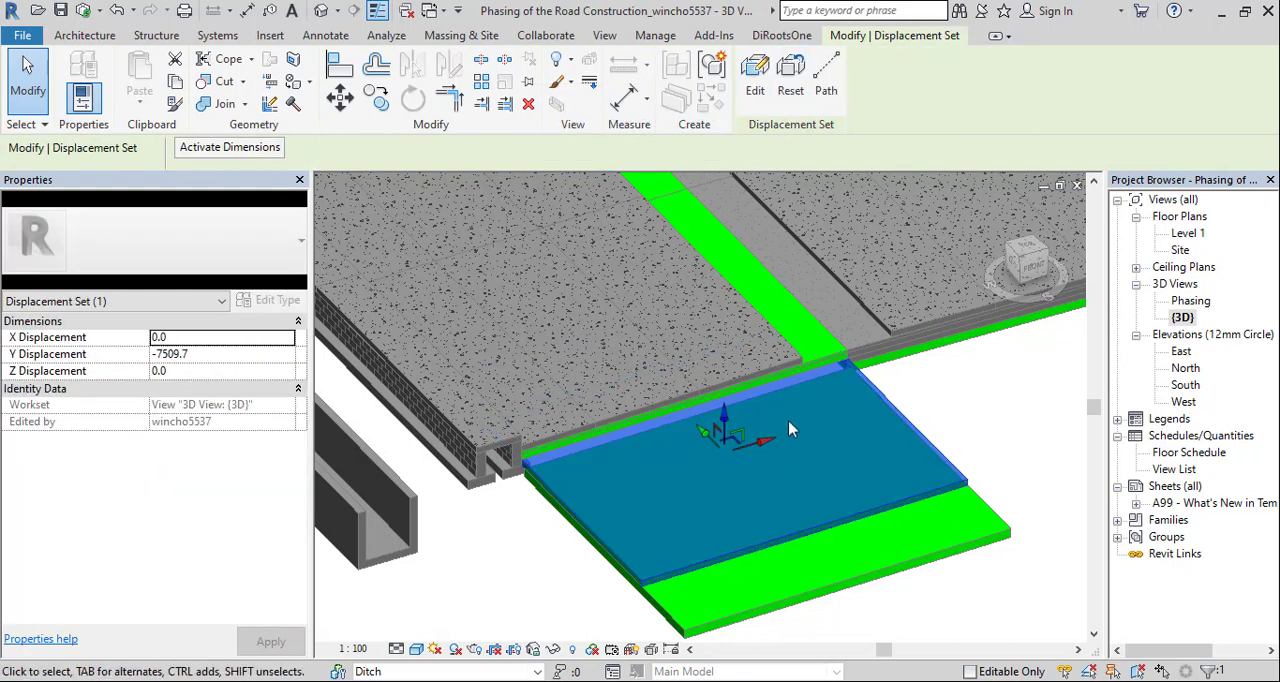
pyautogui.click(791, 82)
pyautogui.click(791, 499)
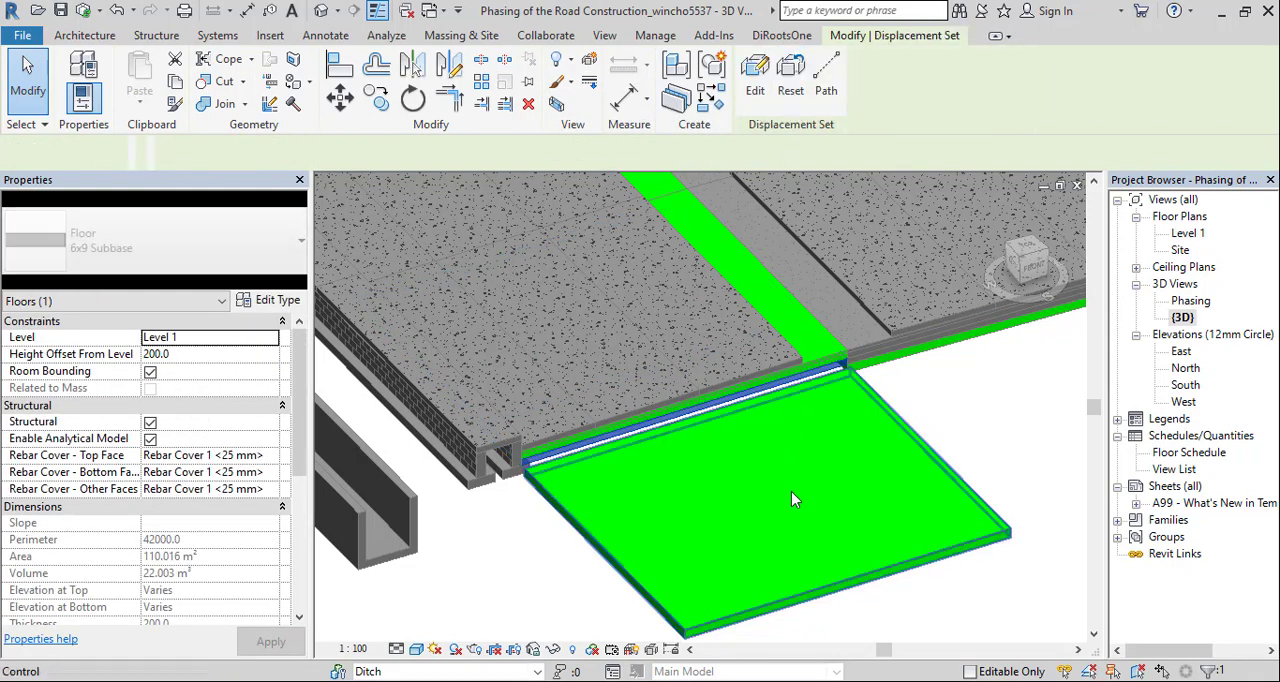
pyautogui.click(791, 491)
pyautogui.click(791, 82)
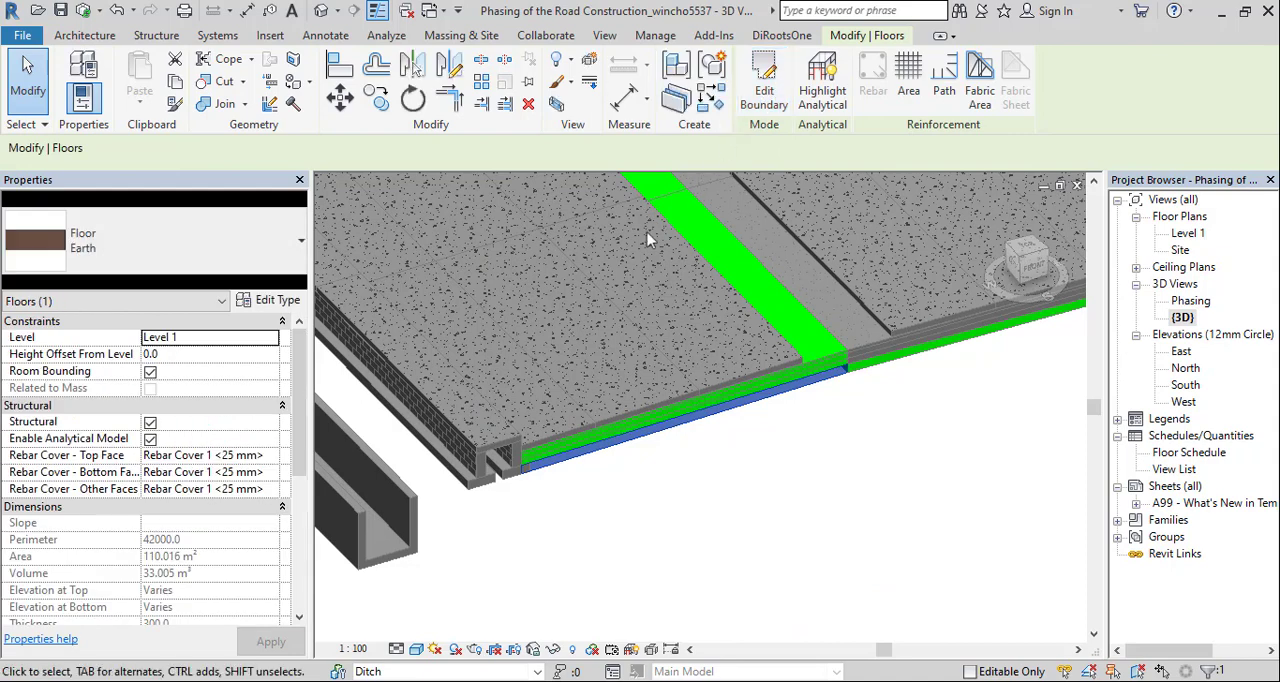
# Open the Phasing 3D view of the road model
pyautogui.scroll(-1, 615, 270)
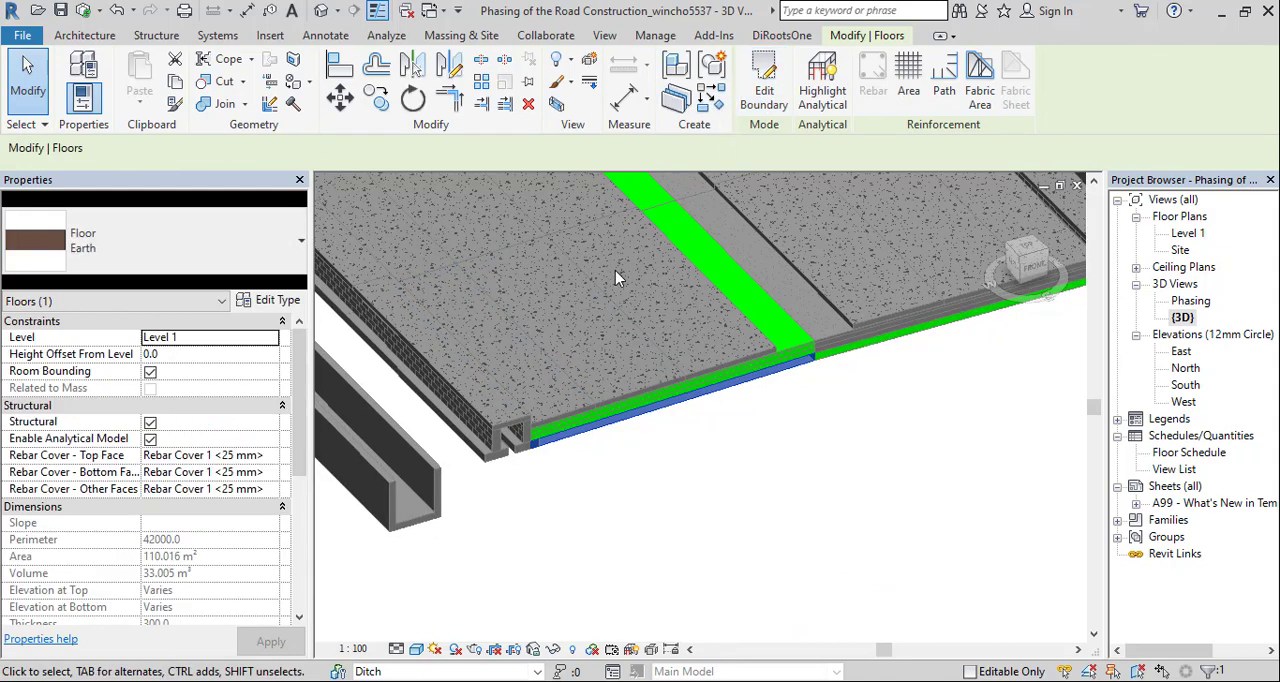
pyautogui.scroll(1, 707, 325)
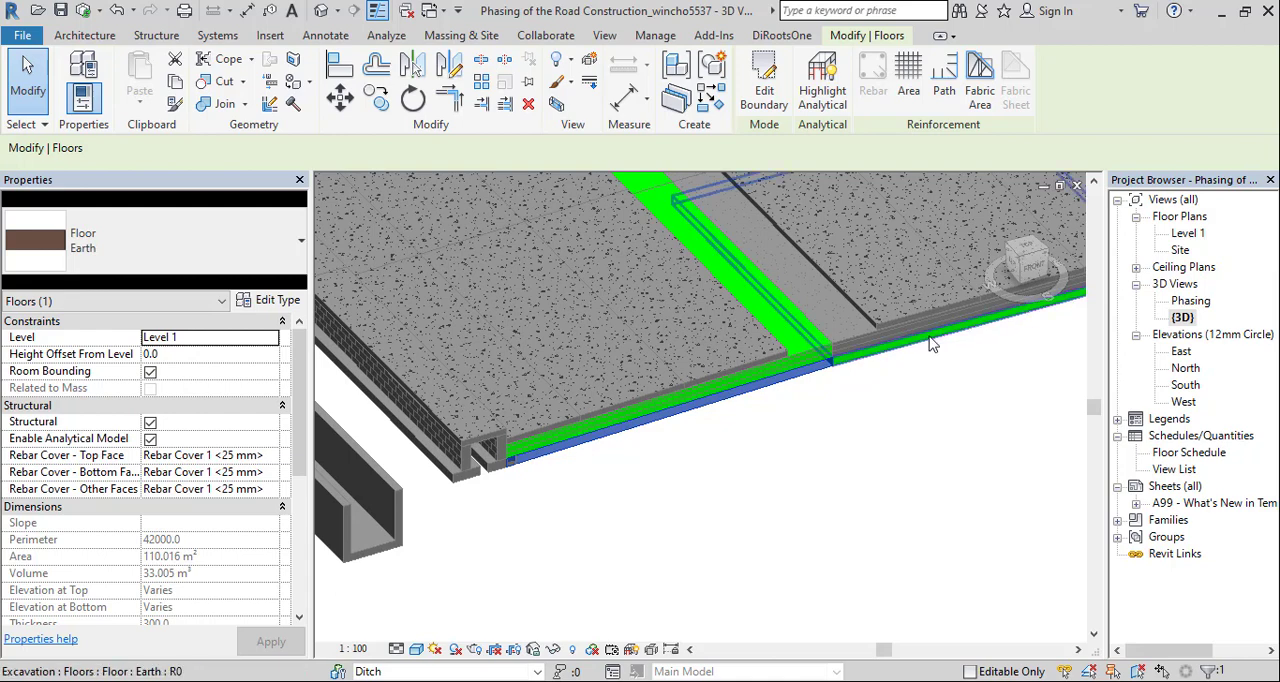
pyautogui.scroll(-2, 930, 343)
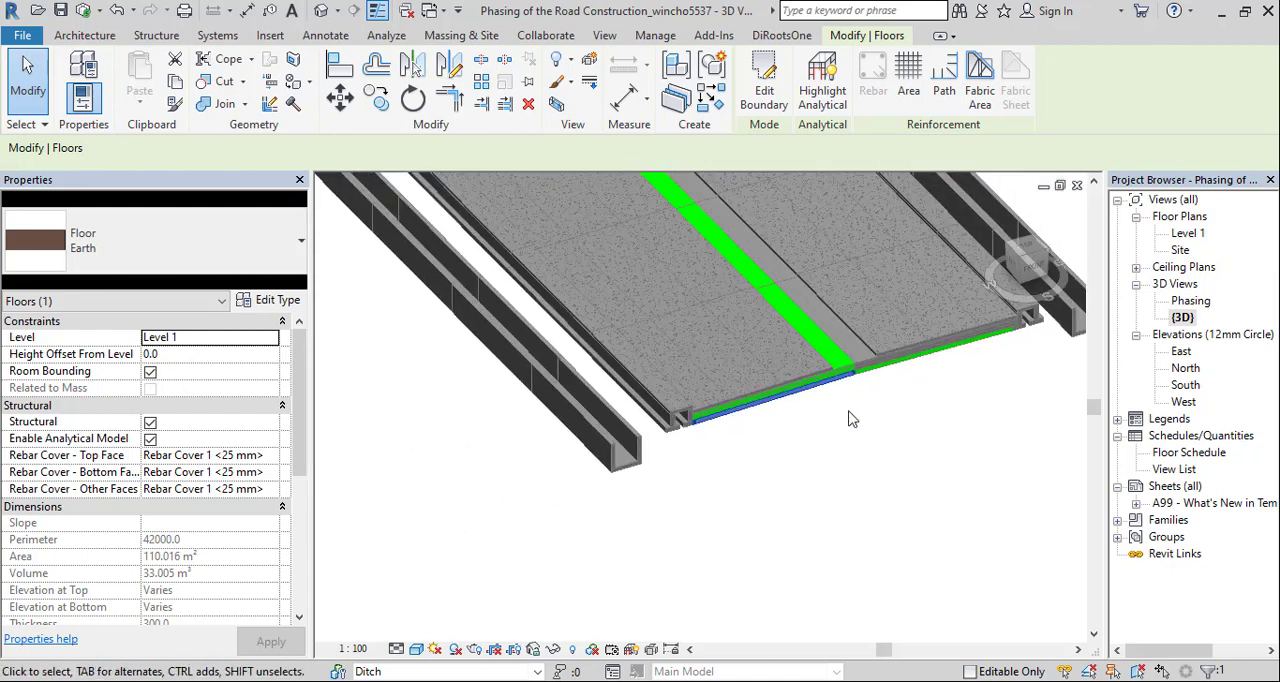
pyautogui.scroll(-1, 848, 411)
pyautogui.moveTo(848, 411); pyautogui.dragTo(803, 461)
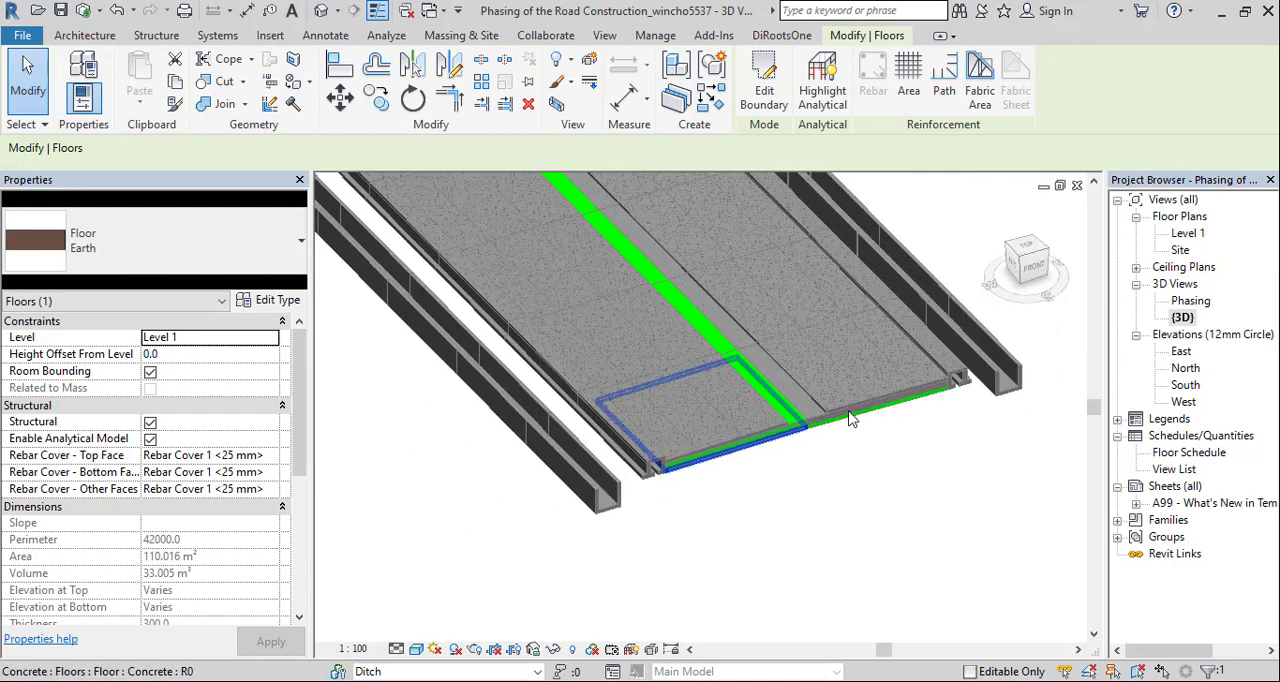
pyautogui.doubleClick(1190, 302)
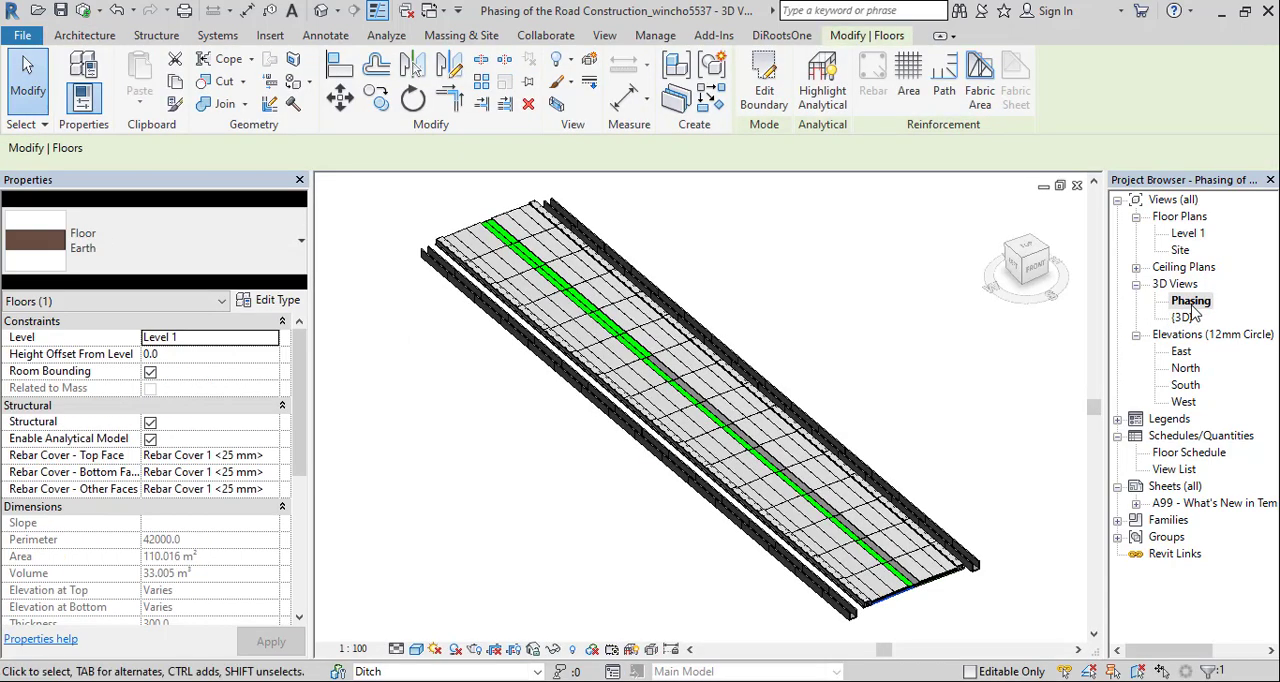
pyautogui.moveTo(961, 417); pyautogui.dragTo(901, 364)
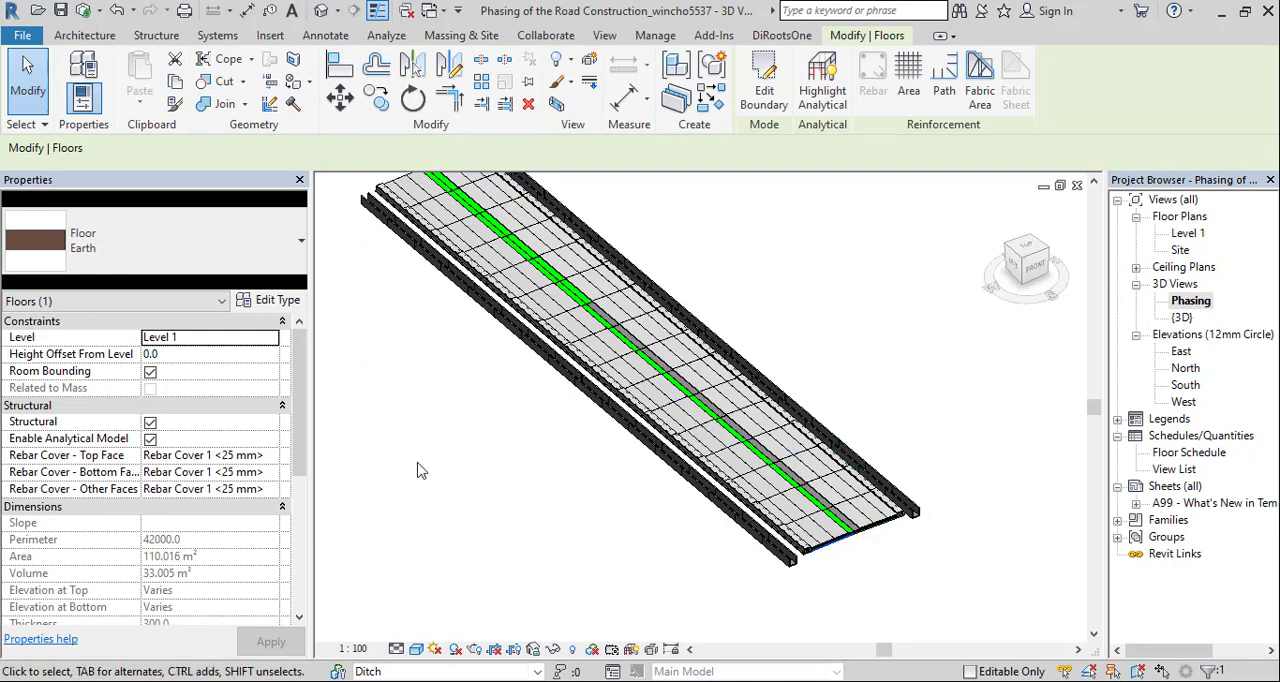
# Set the Phase Created of the selected Earth floor to Excavation and apply it
pyautogui.moveTo(303, 425); pyautogui.dragTo(286, 626)
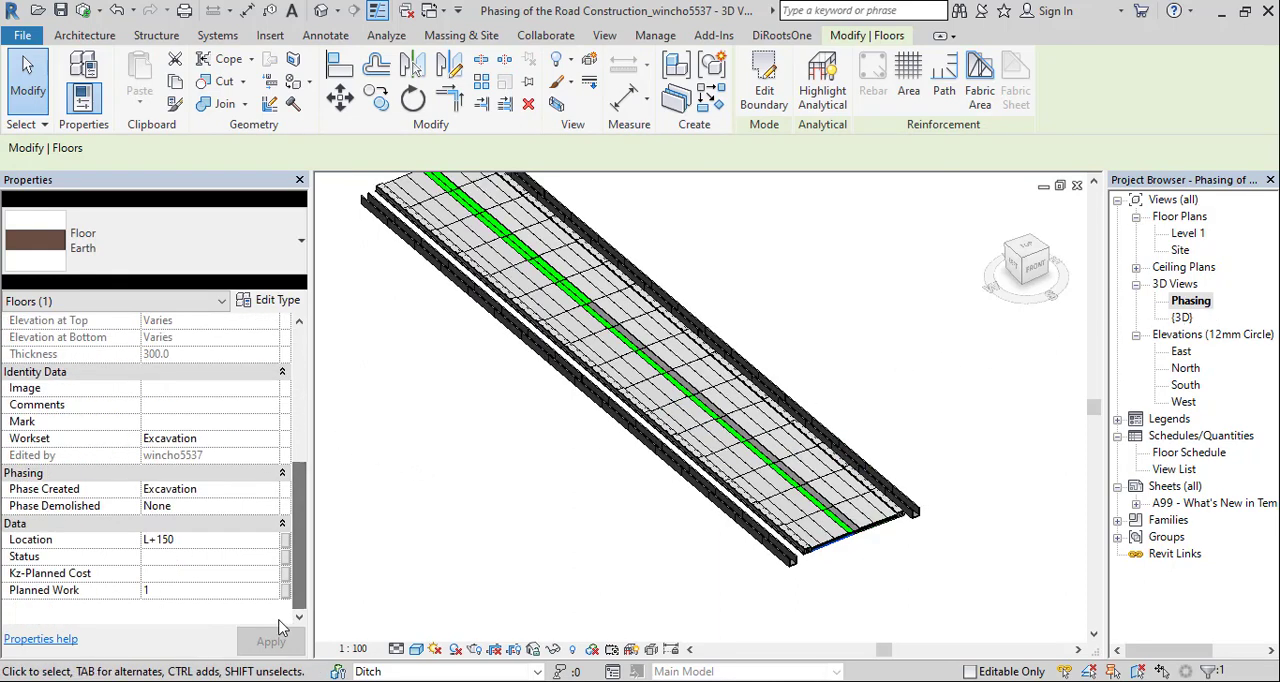
pyautogui.click(224, 490)
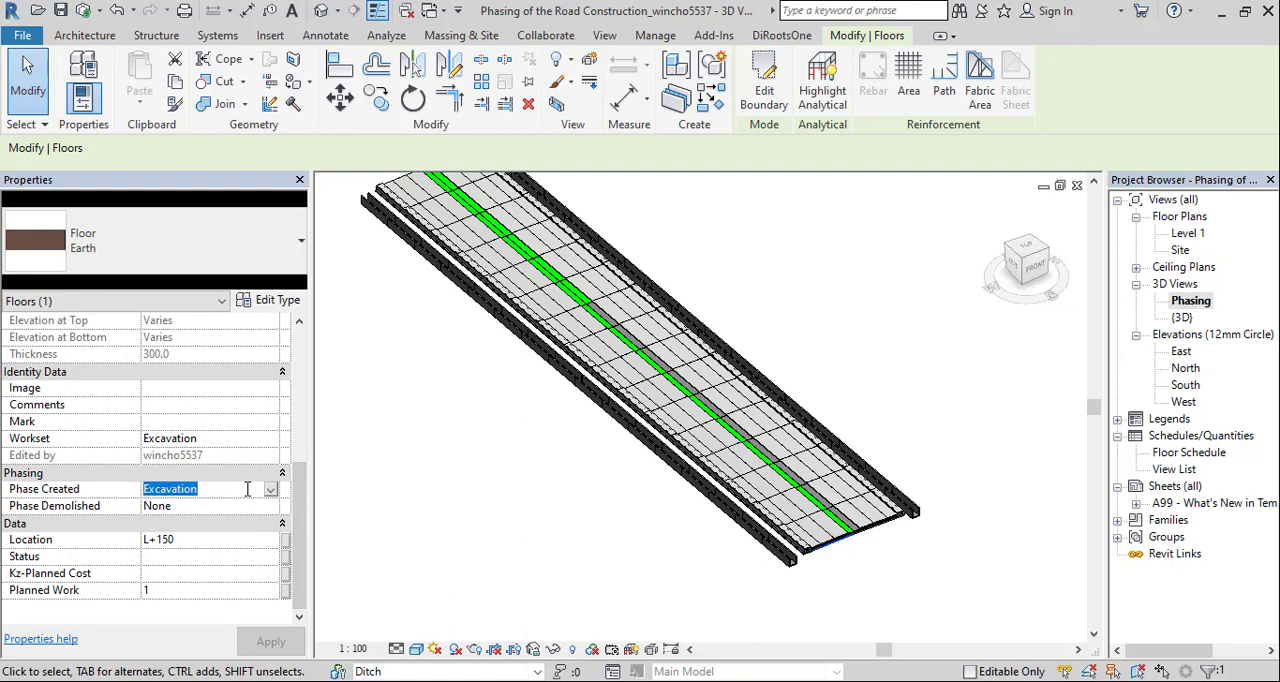
pyautogui.press('Escape')
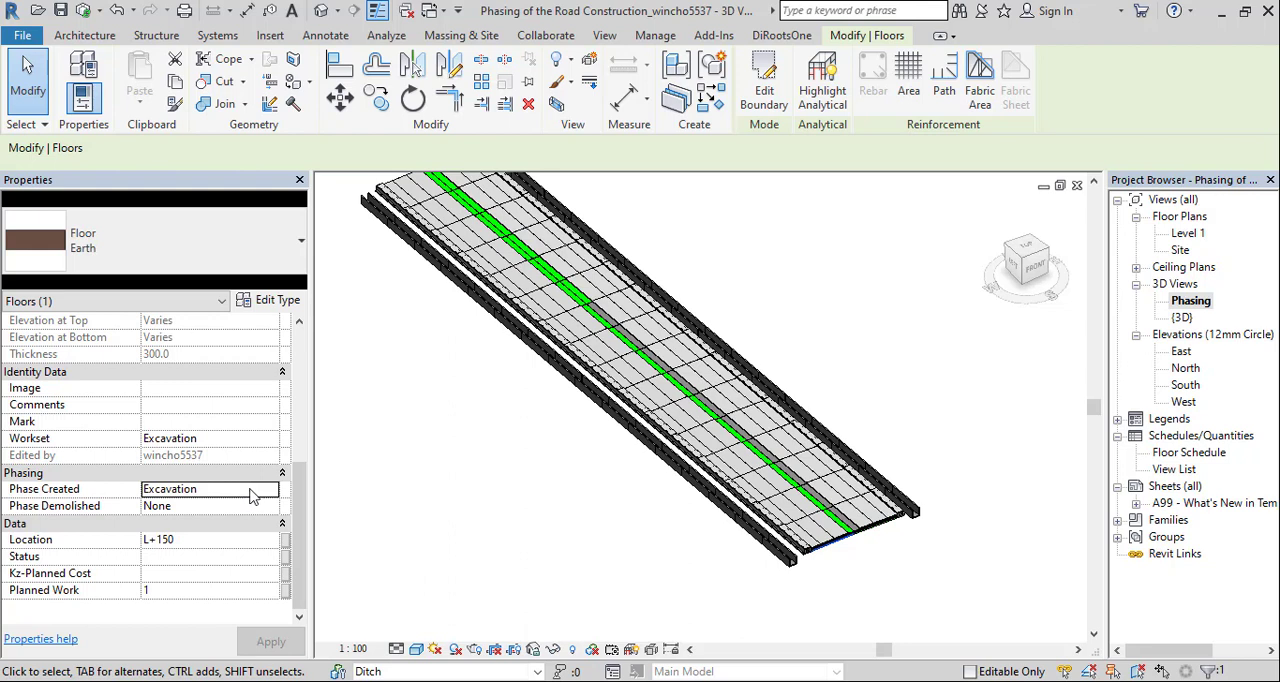
pyautogui.click(253, 494)
pyautogui.click(271, 489)
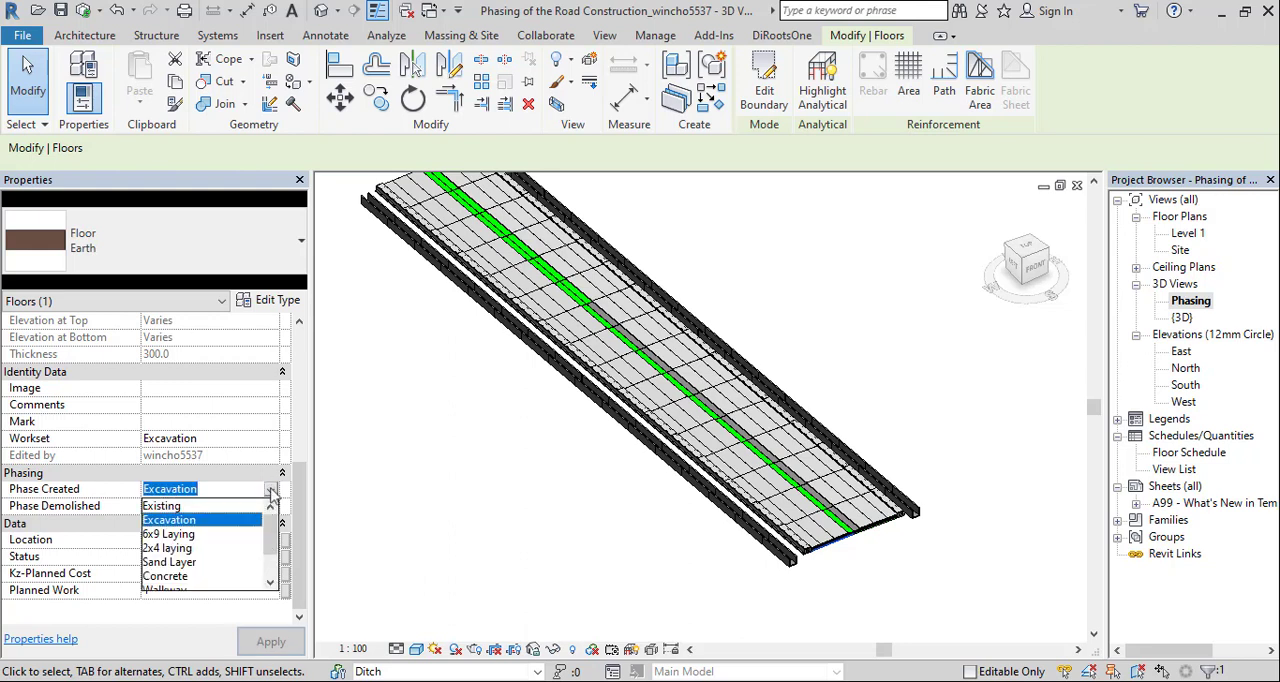
pyautogui.click(196, 520)
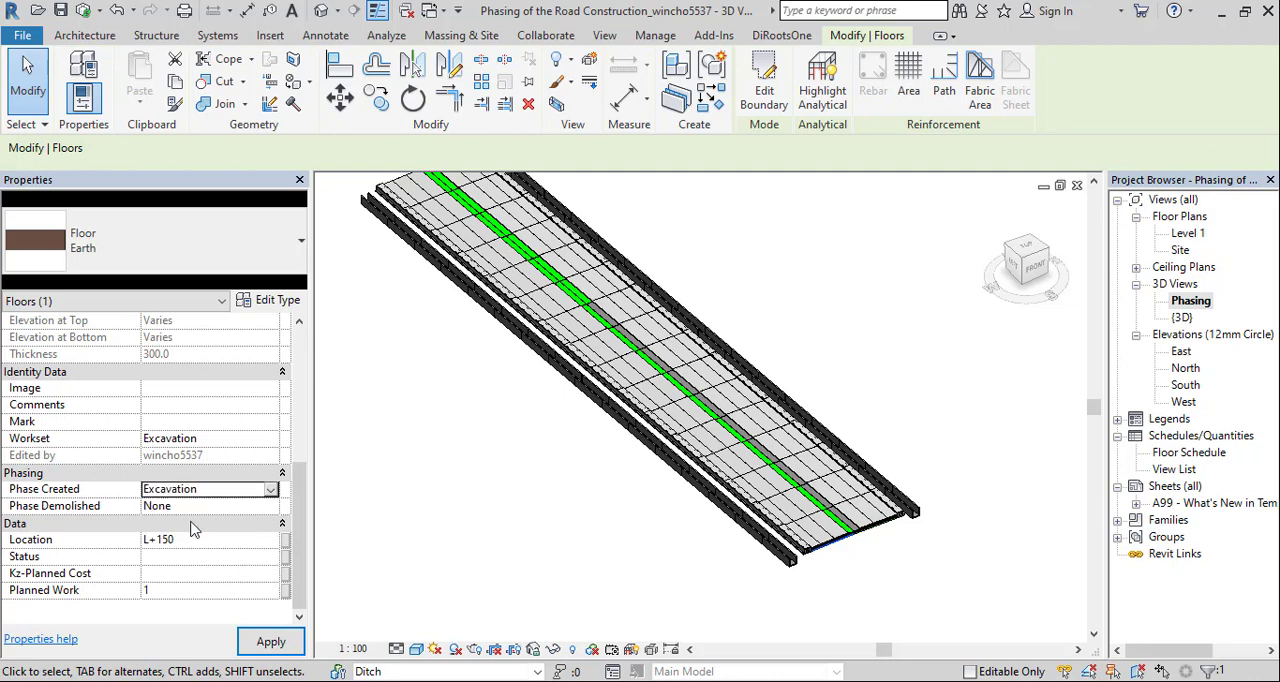
pyautogui.click(271, 641)
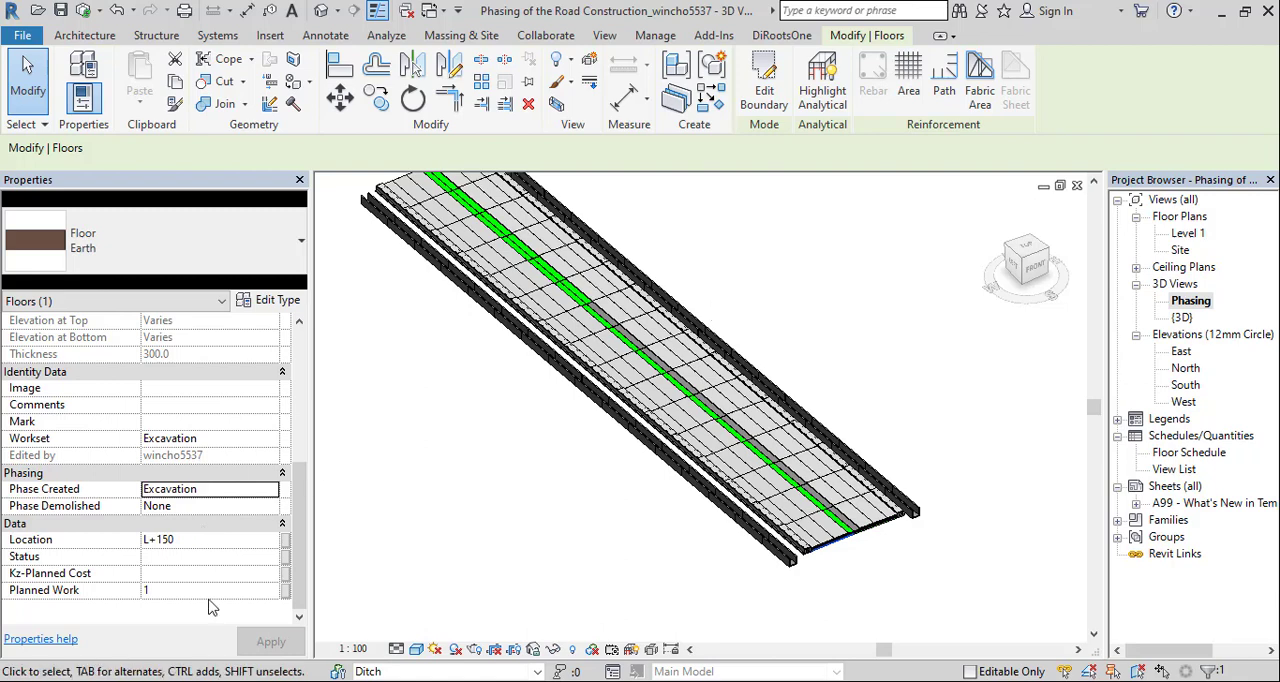
# Review the selected Earth floor's instance properties and inspect the front end of the road in the Phasing view
pyautogui.scroll(8, 210, 607)
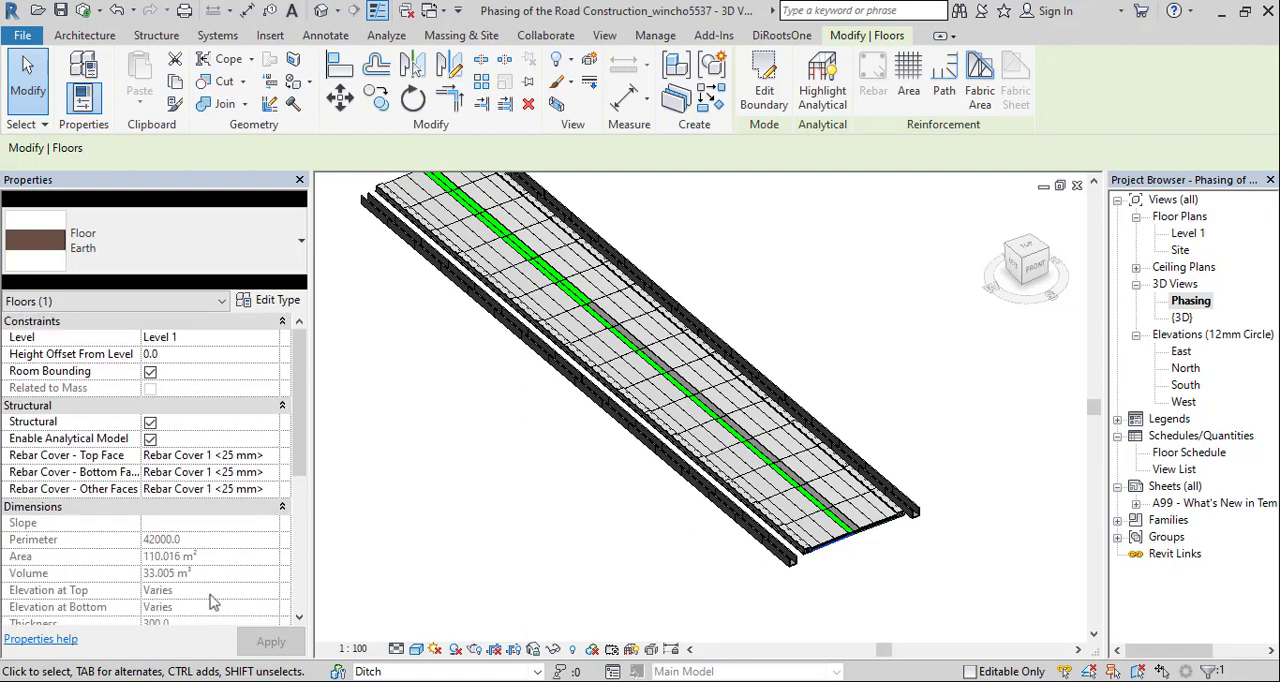
pyautogui.scroll(-5, 210, 601)
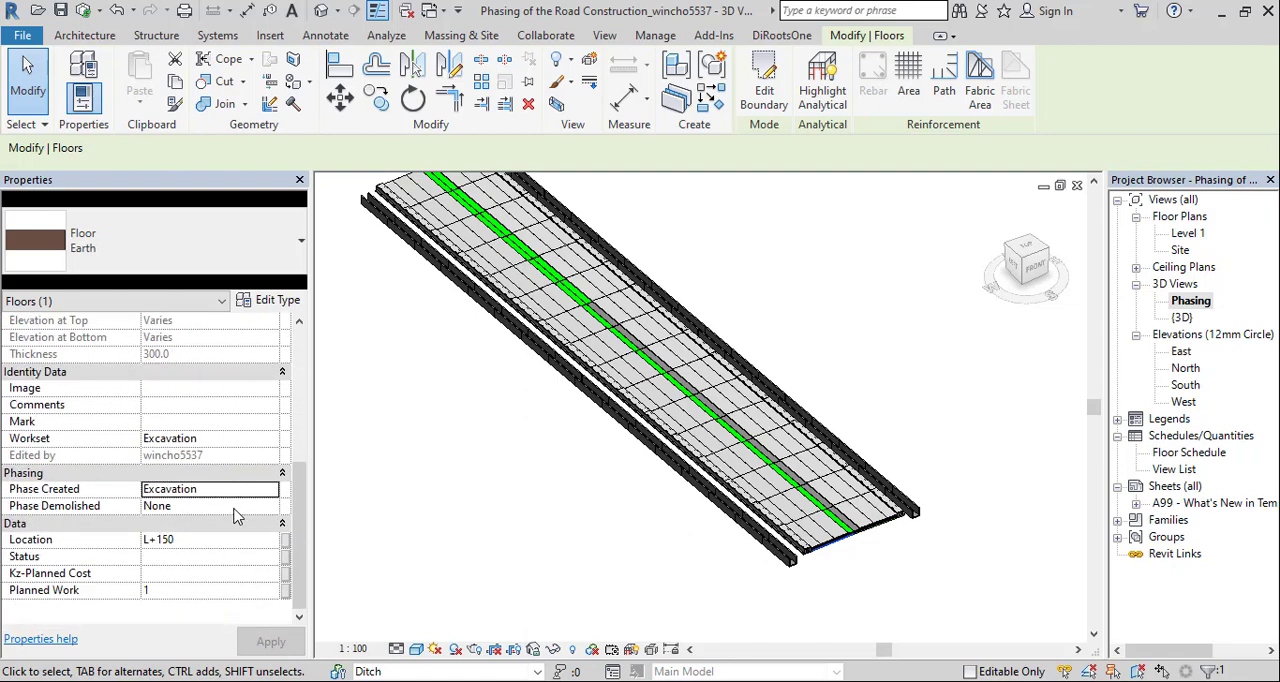
pyautogui.click(1190, 302)
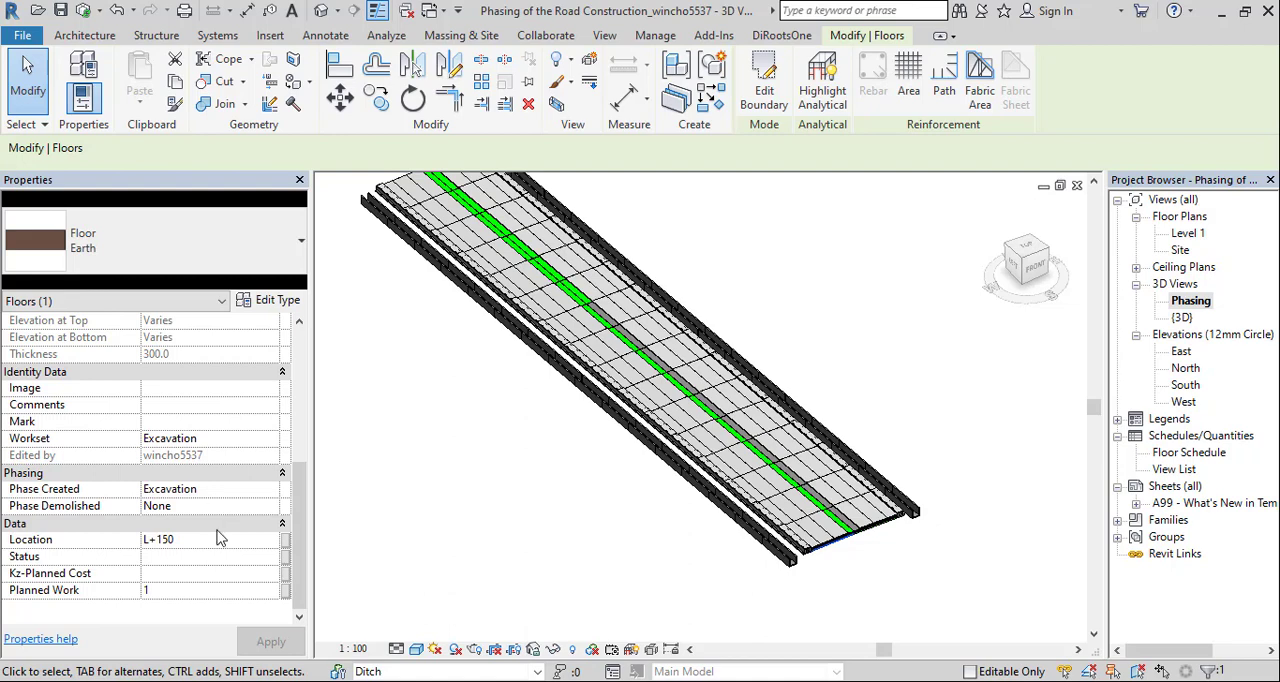
pyautogui.scroll(3, 220, 538)
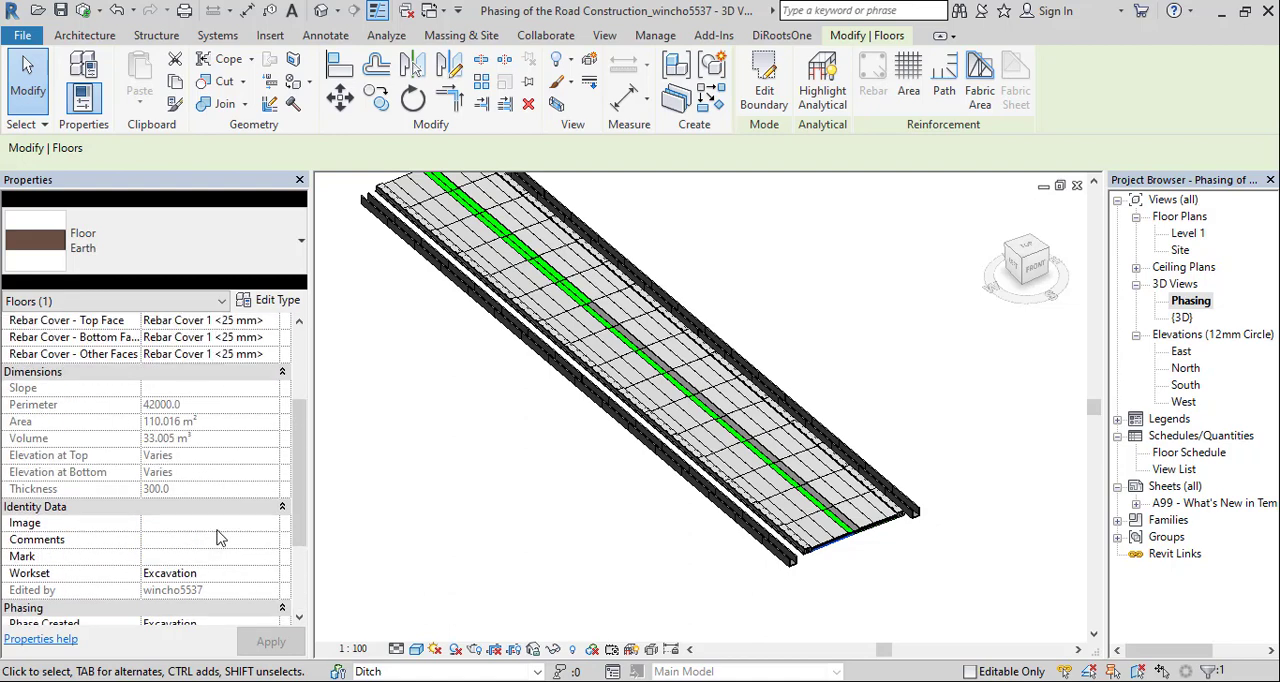
pyautogui.scroll(3, 220, 538)
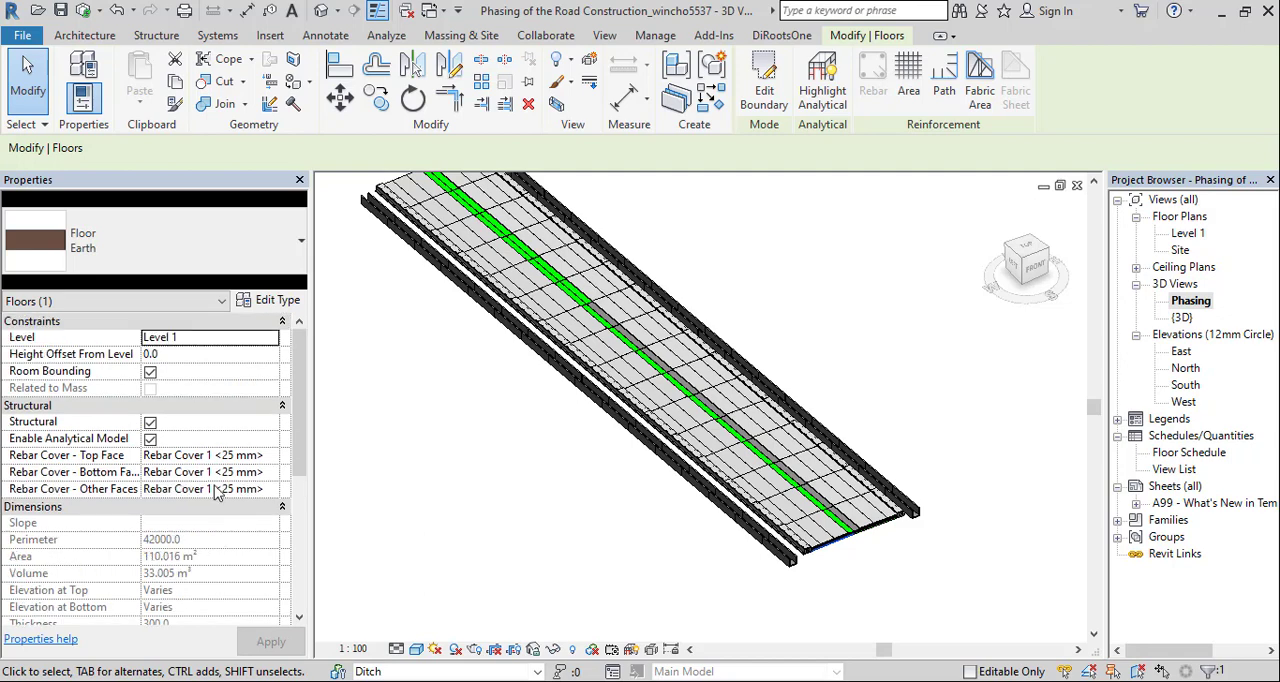
pyautogui.scroll(5, 807, 519)
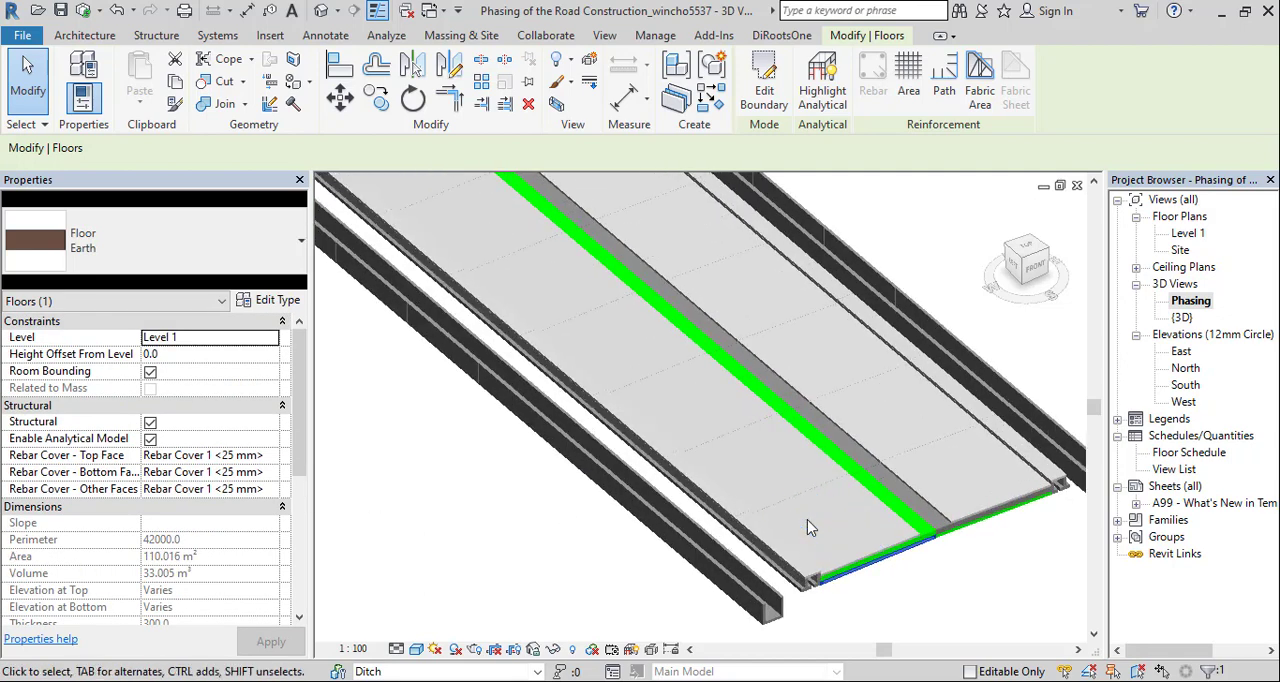
pyautogui.scroll(-3, 807, 519)
pyautogui.scroll(3, 807, 519)
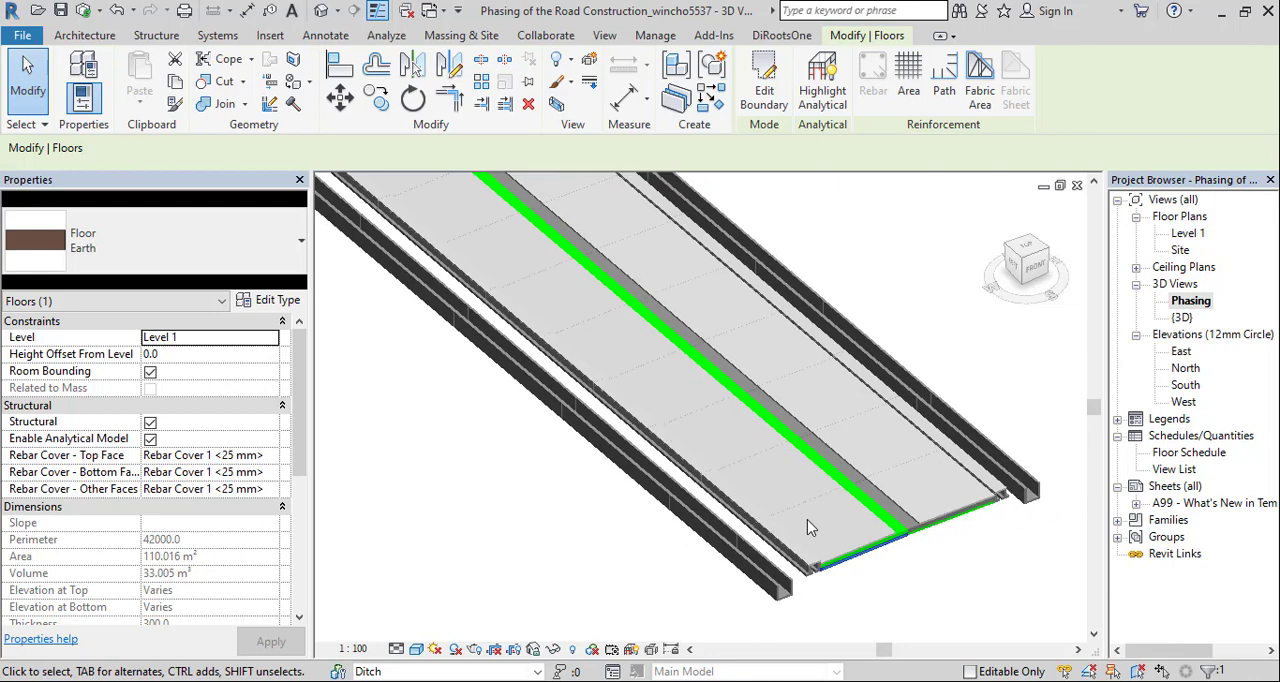
pyautogui.moveTo(807, 519); pyautogui.dragTo(579, 369)
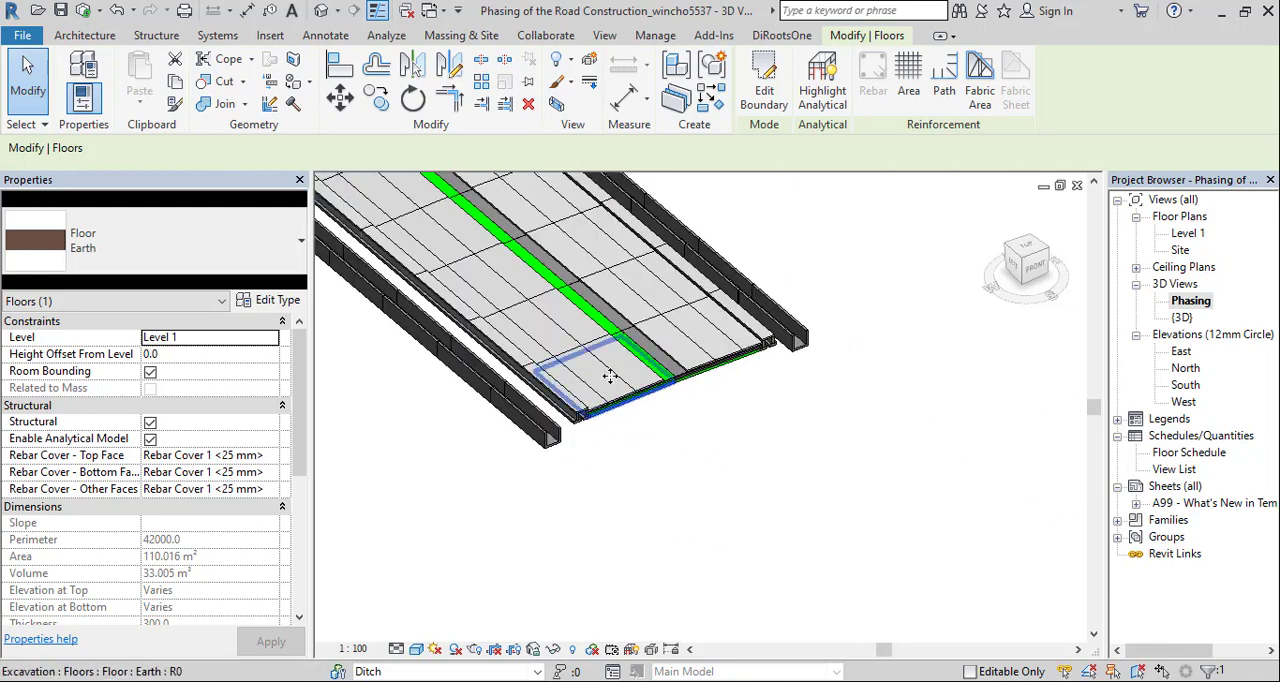
pyautogui.scroll(3, 610, 376)
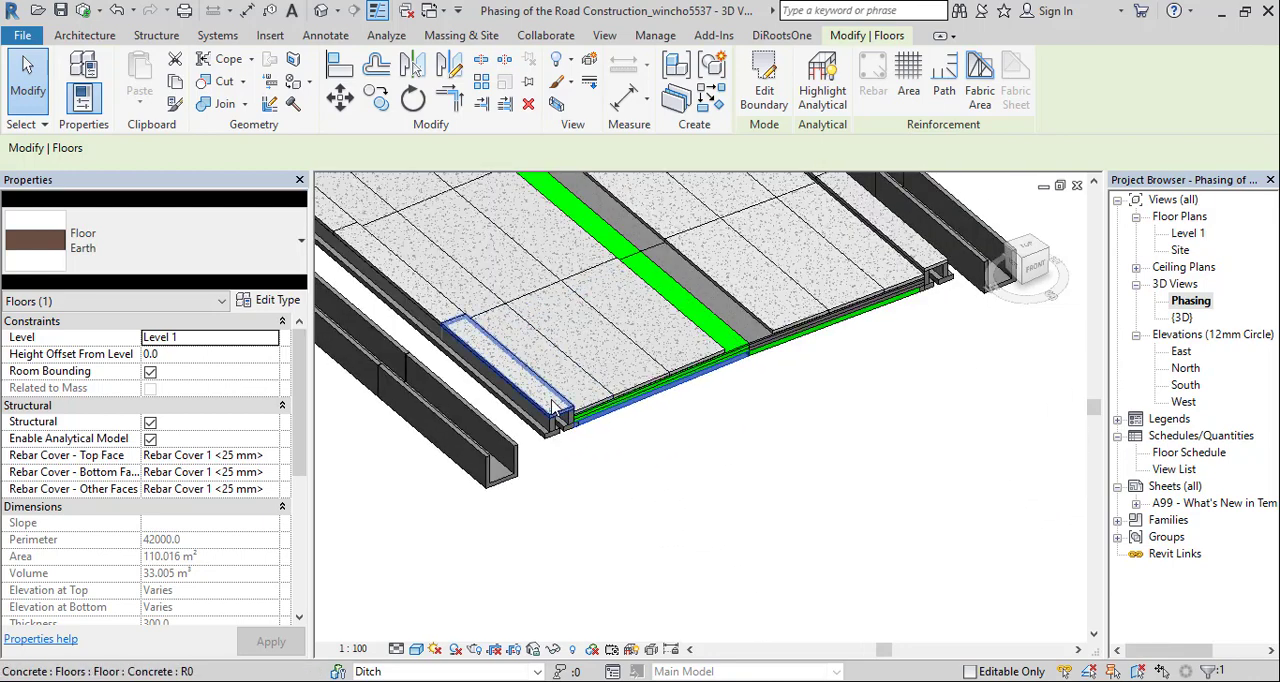
# Deselect the Earth floor and set the Phasing view's phase to Existing
pyautogui.click(778, 505)
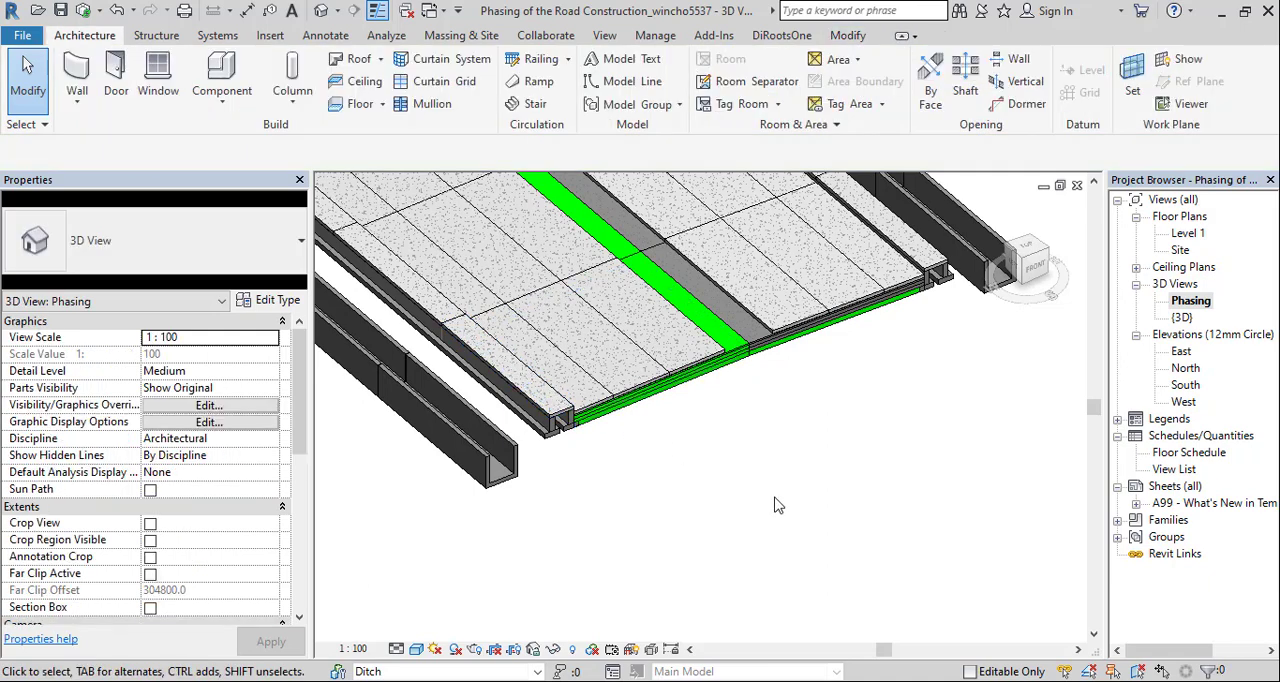
pyautogui.moveTo(297, 378); pyautogui.dragTo(296, 585)
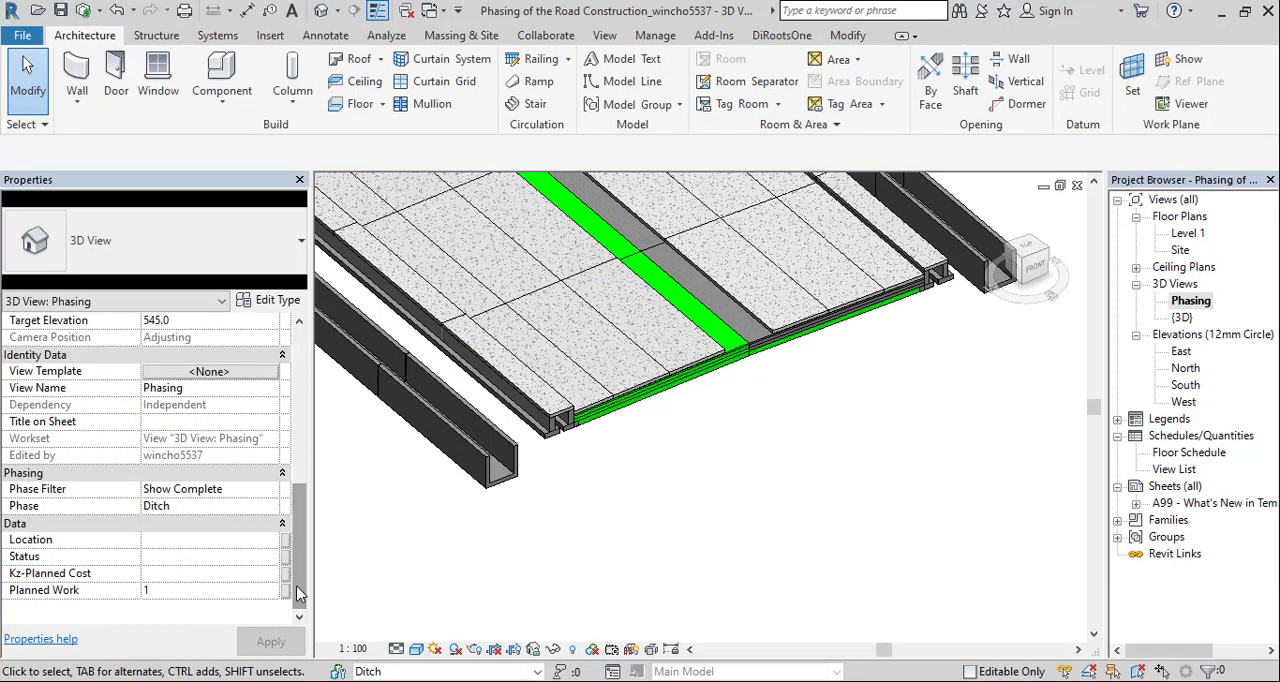
pyautogui.click(214, 508)
pyautogui.click(270, 510)
pyautogui.click(271, 510)
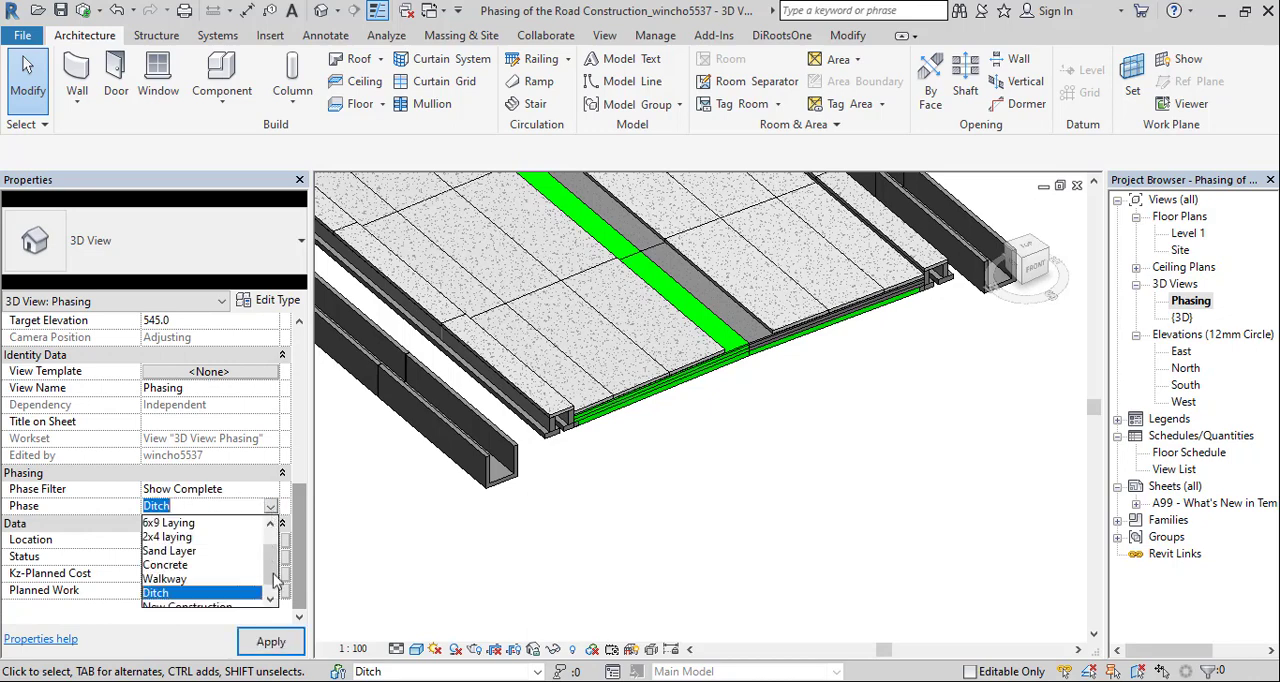
pyautogui.scroll(3, 276, 580)
pyautogui.click(200, 522)
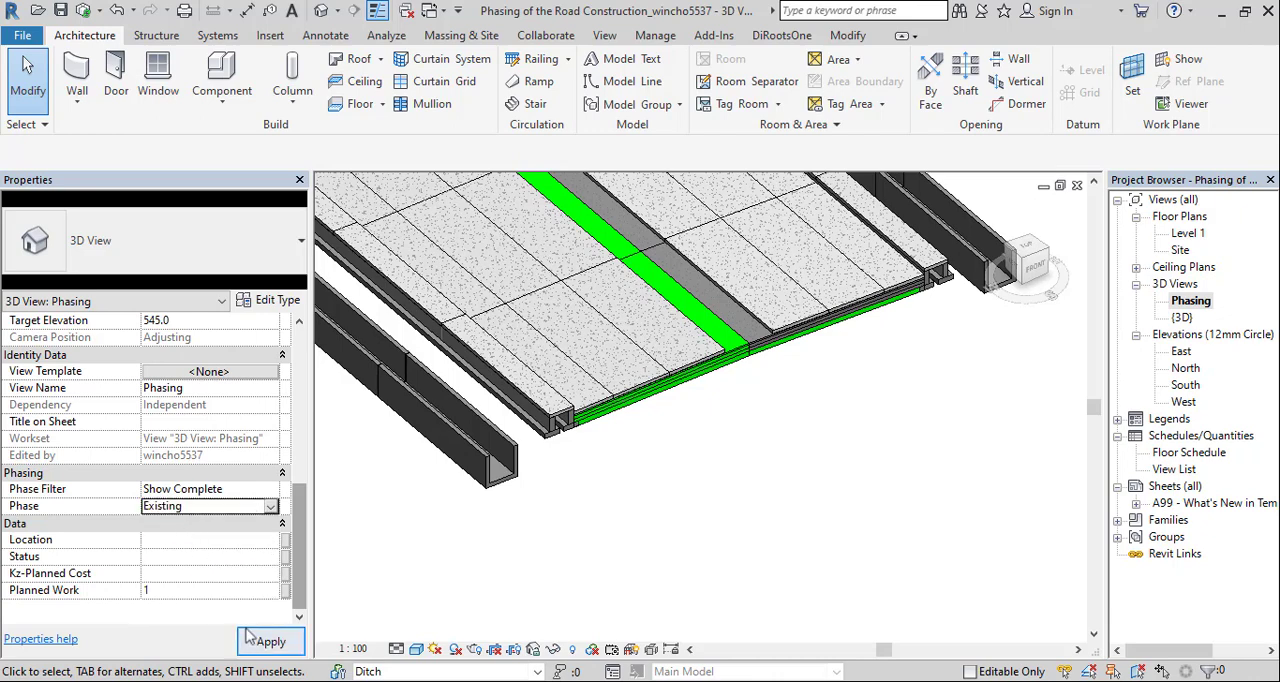
pyautogui.click(250, 638)
# Set the Phasing view's phase to Excavation and look along the excavated earth floors
pyautogui.click(255, 506)
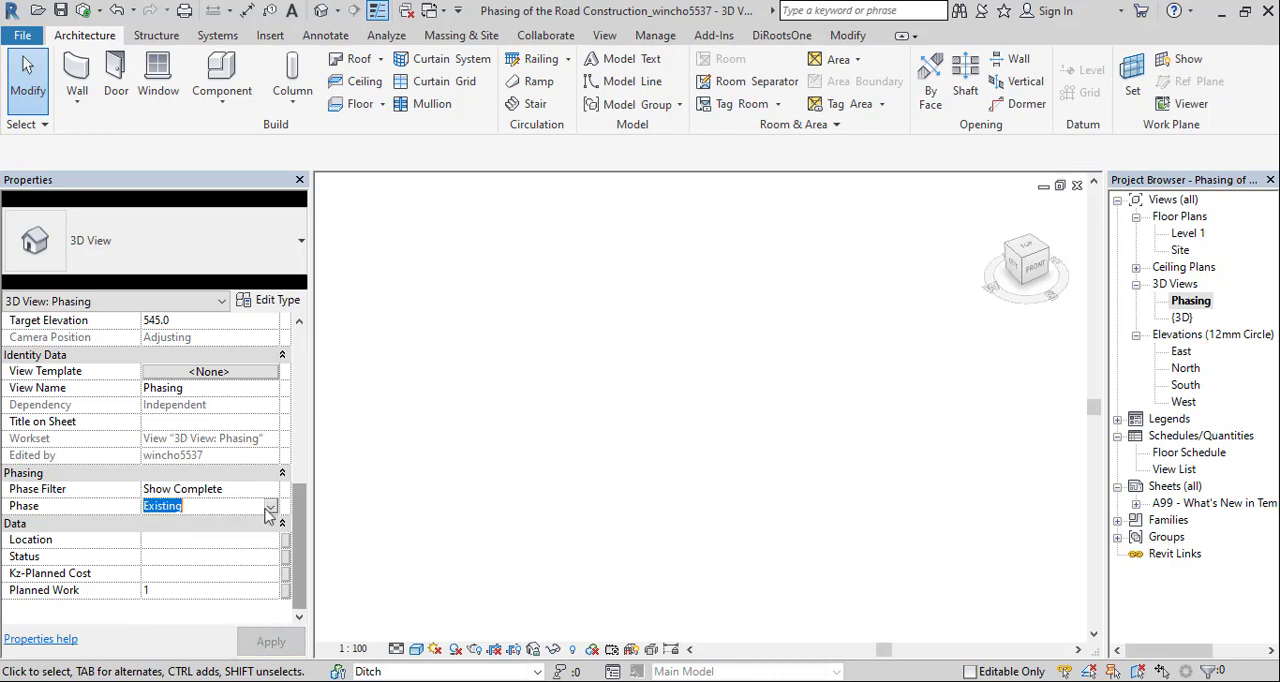
pyautogui.click(269, 508)
pyautogui.click(195, 544)
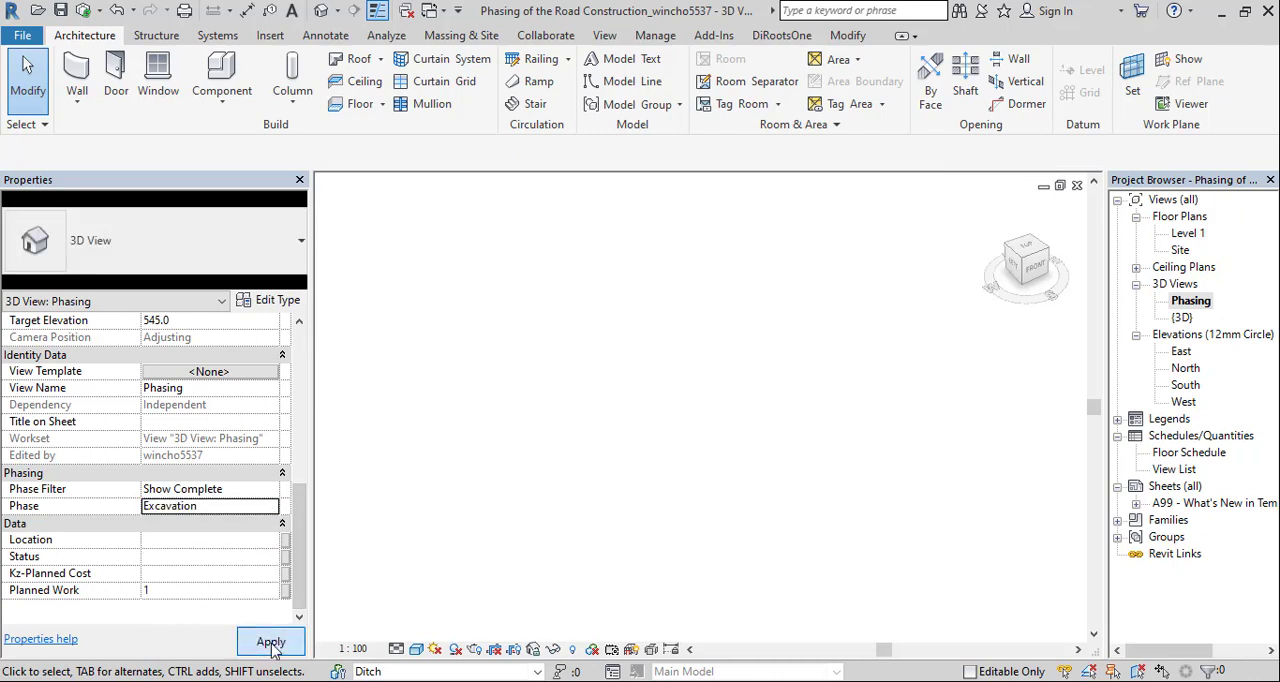
pyautogui.click(271, 643)
pyautogui.scroll(-2, 272, 650)
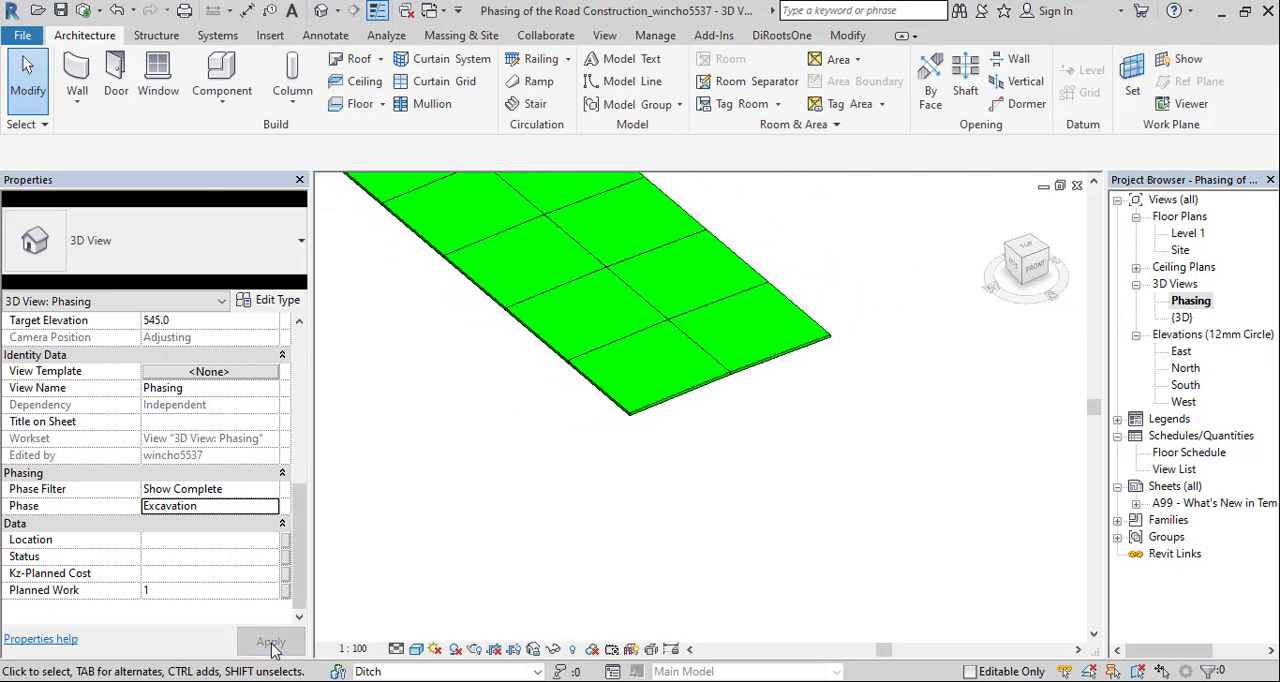
pyautogui.moveTo(710, 398); pyautogui.dragTo(740, 537)
pyautogui.scroll(-2, 737, 531)
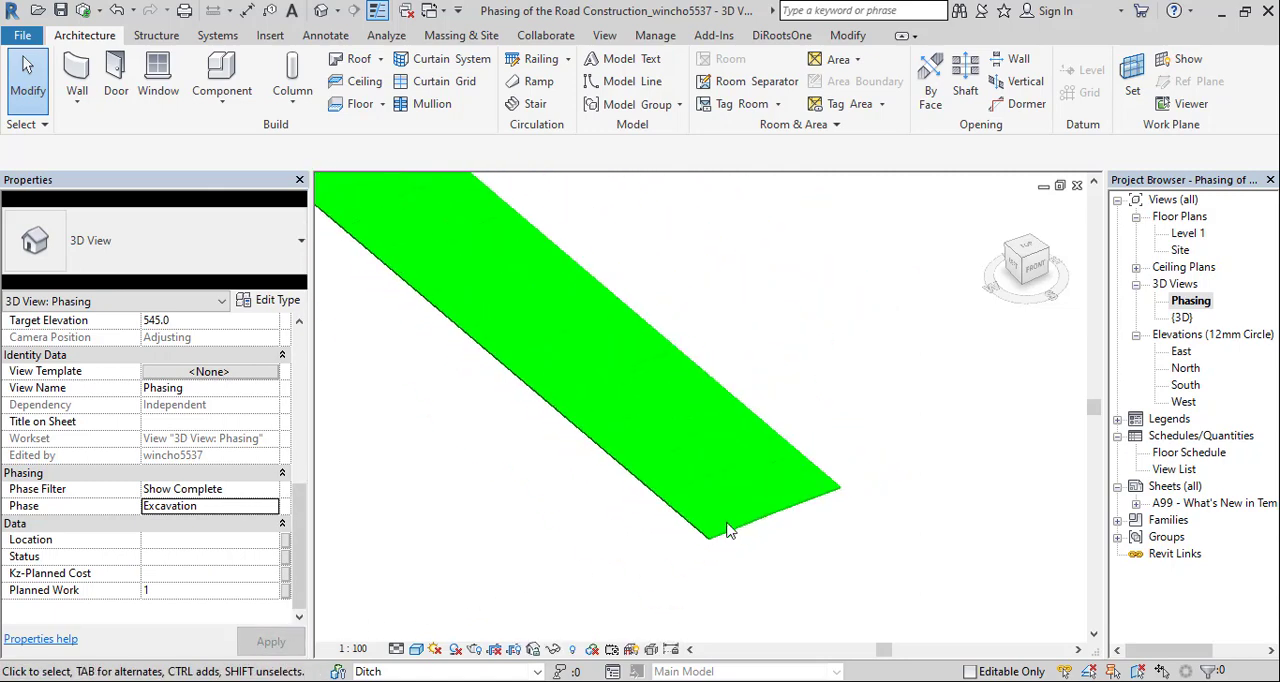
pyautogui.moveTo(713, 453); pyautogui.dragTo(780, 505)
pyautogui.scroll(-2, 780, 505)
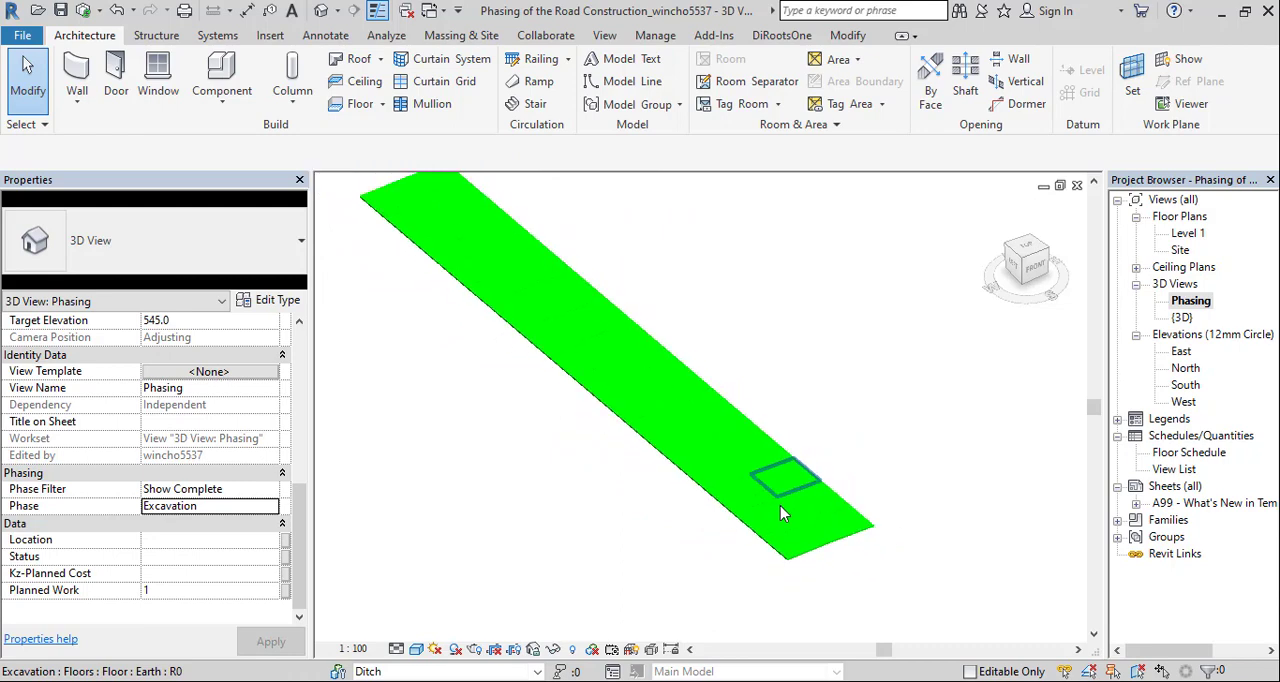
pyautogui.scroll(1, 780, 505)
# Apply the 6x9 Laying phase to the Phasing view, followed by the Concrete phase
pyautogui.click(278, 506)
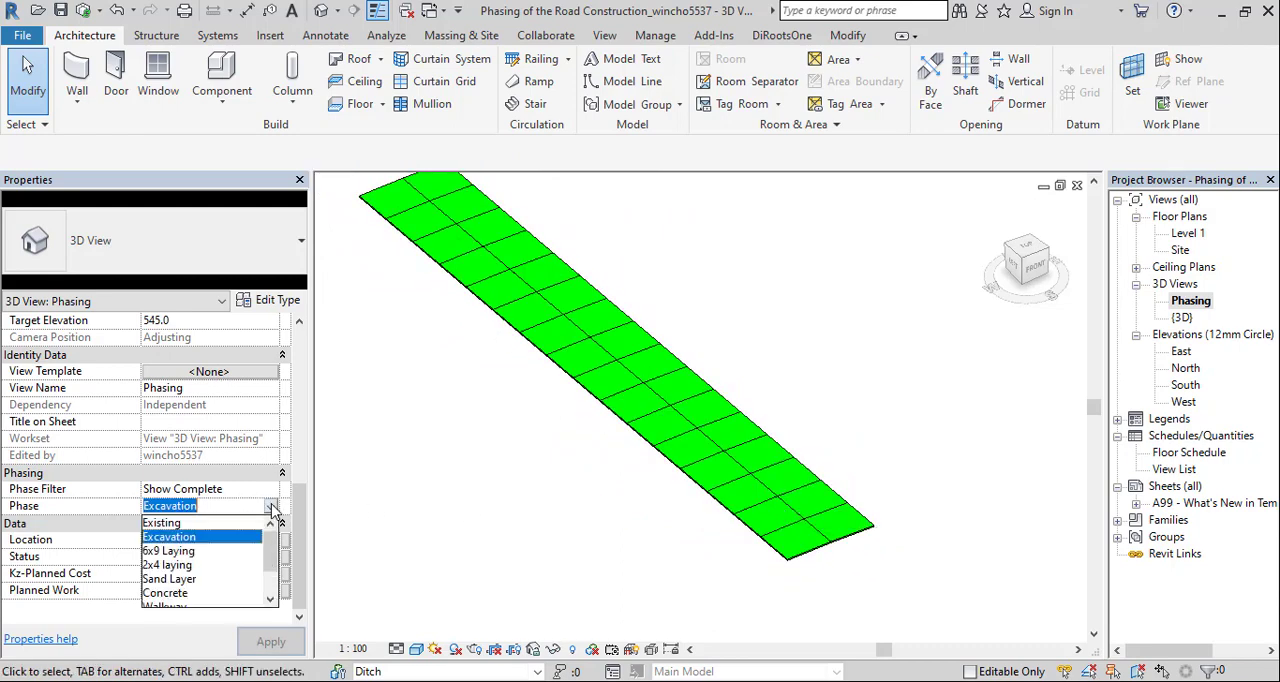
pyautogui.click(214, 558)
pyautogui.click(270, 643)
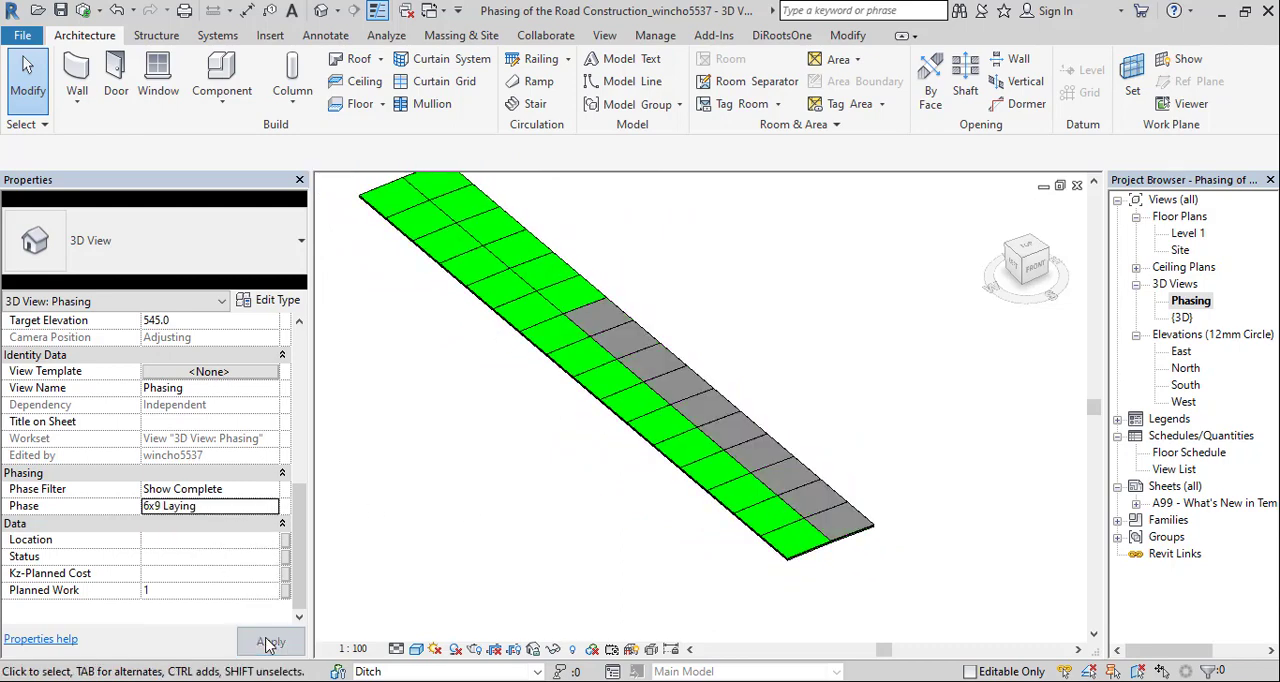
pyautogui.click(270, 508)
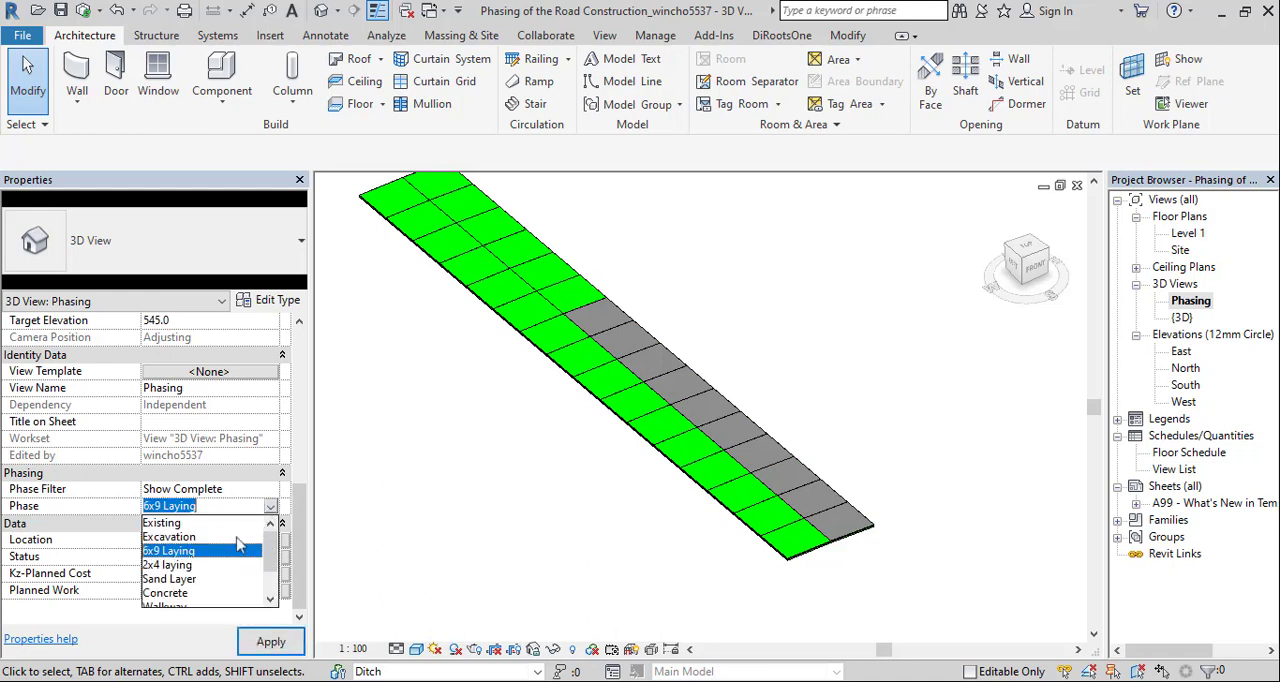
pyautogui.click(181, 594)
pyautogui.click(266, 640)
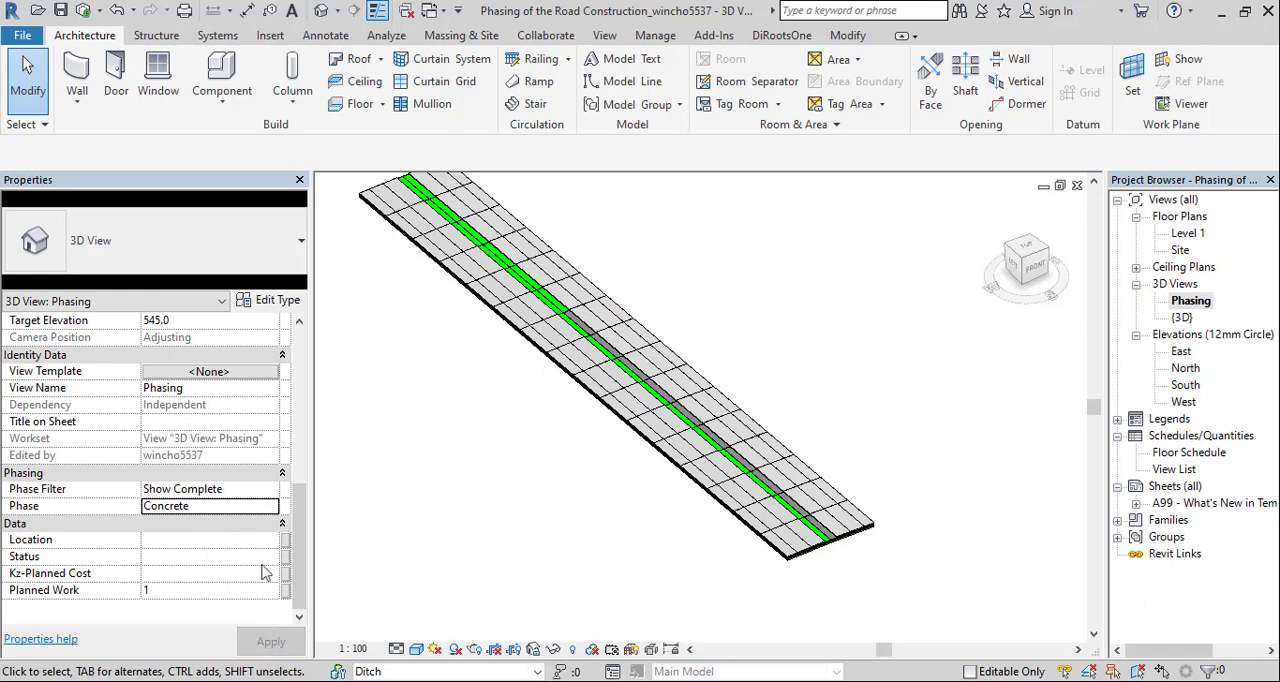
# Set the Phasing view's phase to Walkway and apply it
pyautogui.click(266, 507)
pyautogui.click(271, 507)
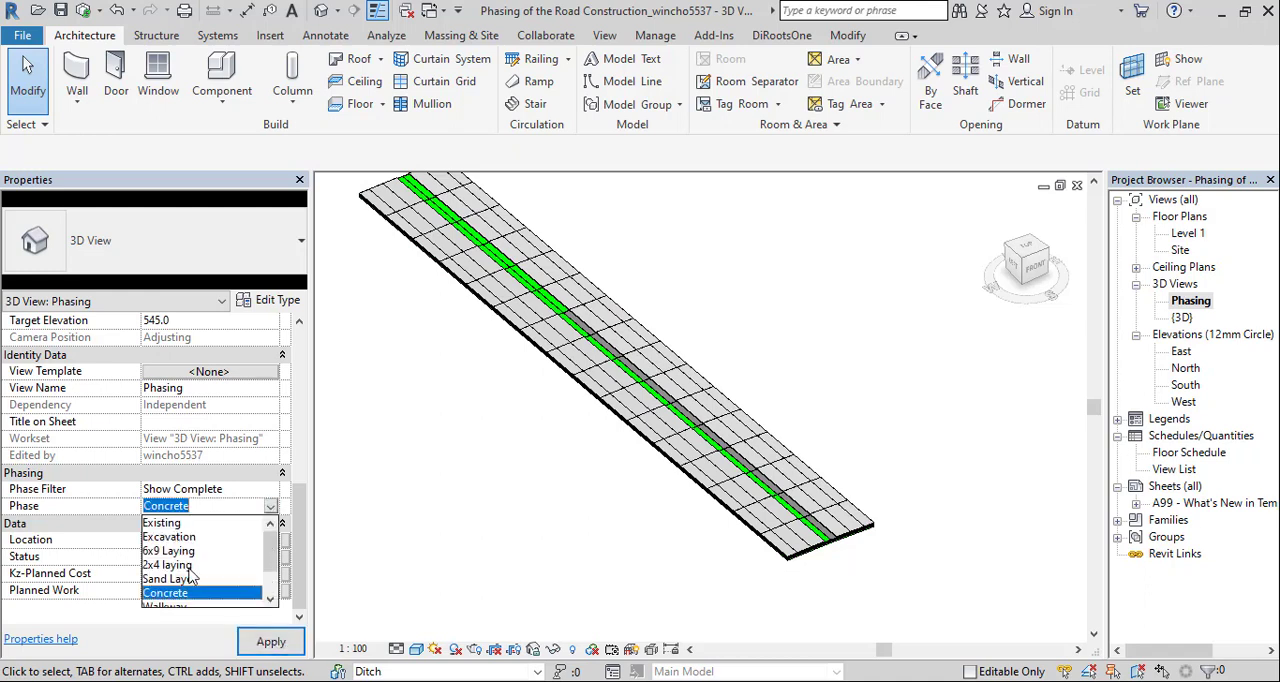
pyautogui.click(175, 558)
pyautogui.click(263, 641)
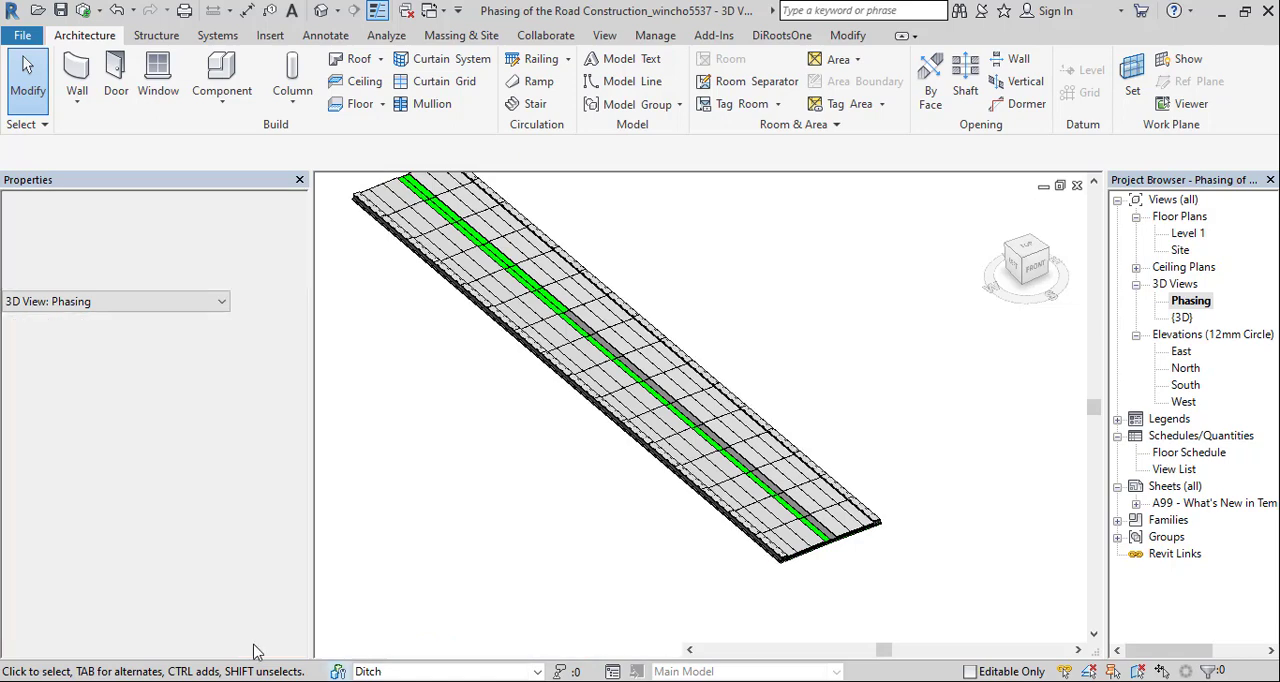
# Apply the Ditch phase to the Phasing view and inspect the front end of the road with its side ditches
pyautogui.click(275, 510)
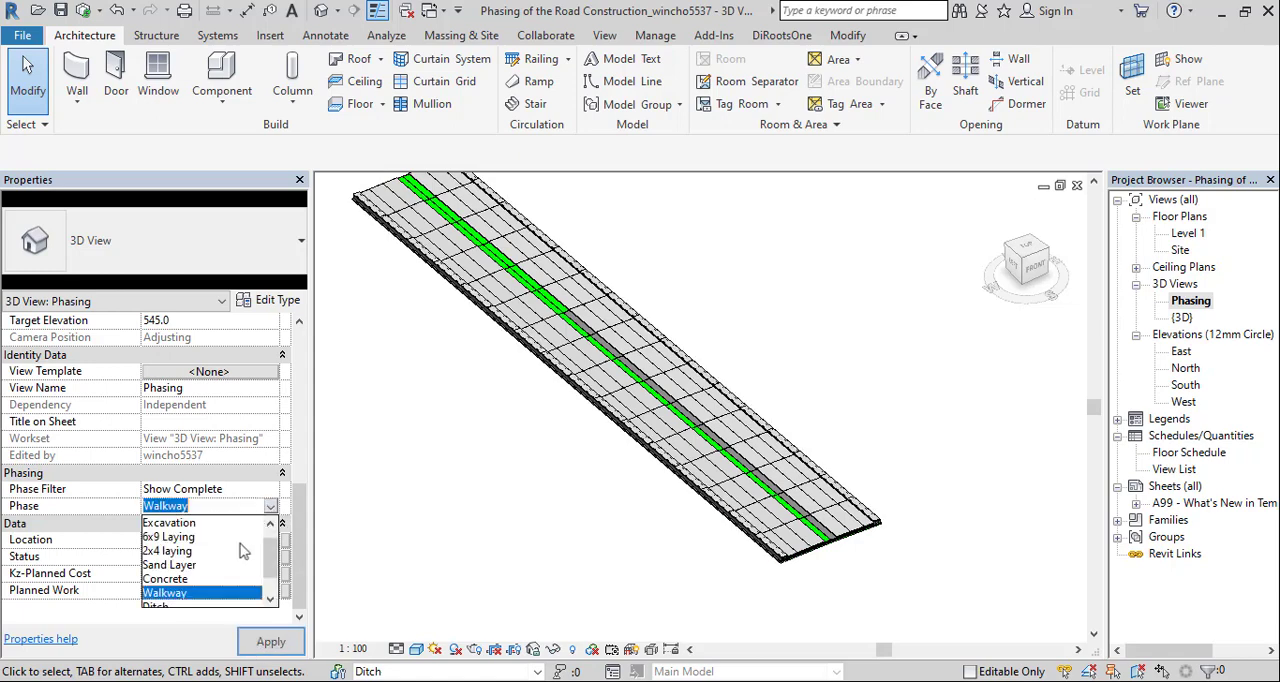
pyautogui.scroll(-1, 207, 583)
pyautogui.click(171, 580)
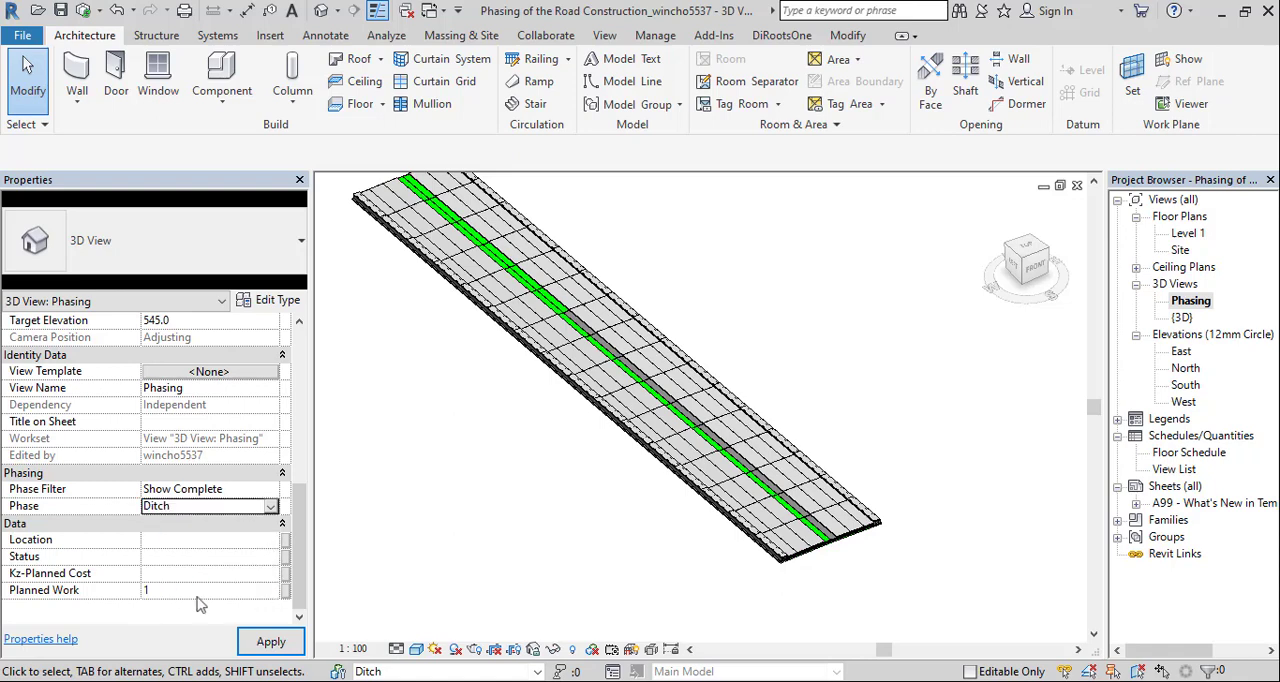
pyautogui.click(268, 641)
pyautogui.scroll(2, 549, 471)
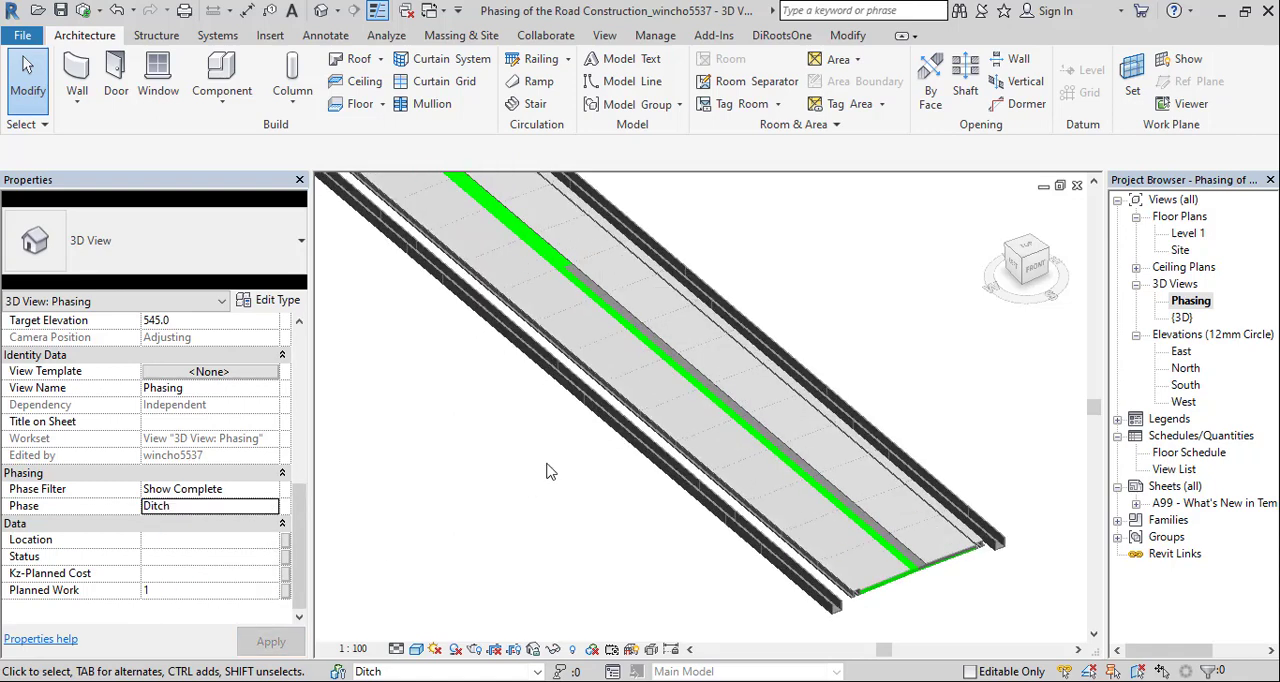
pyautogui.scroll(1, 551, 471)
pyautogui.moveTo(609, 434); pyautogui.dragTo(527, 263)
pyautogui.scroll(4, 618, 405)
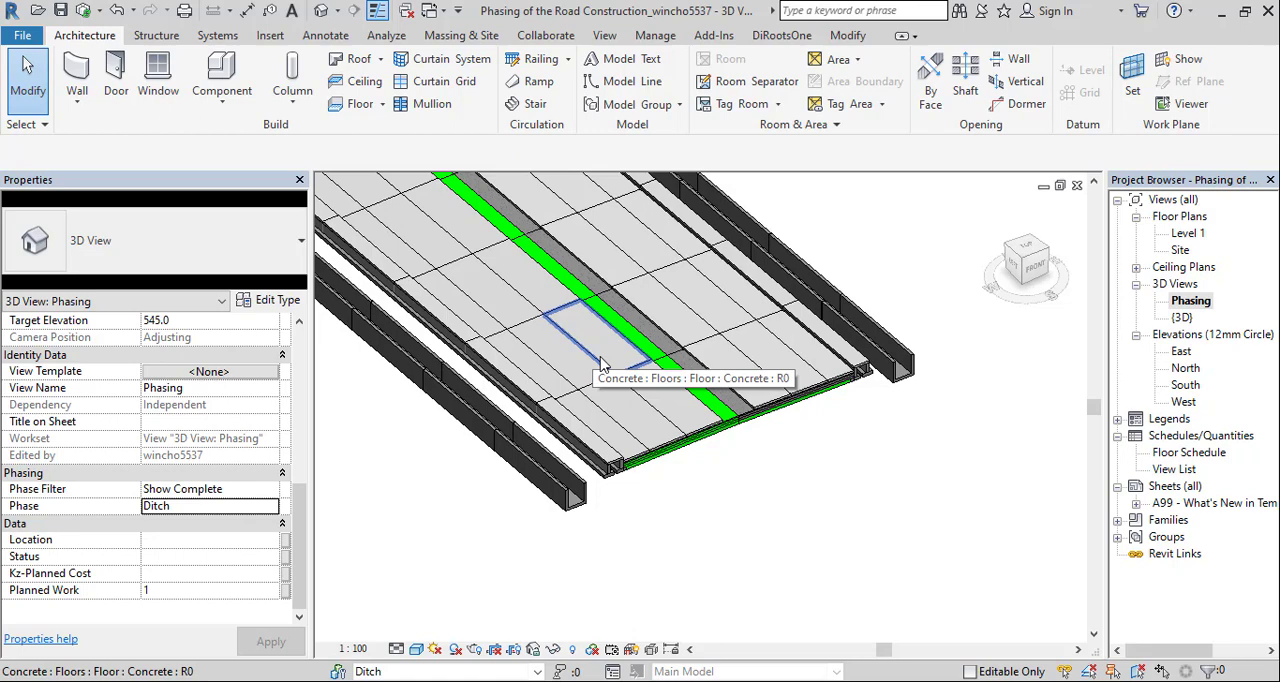
# Open the South elevation and examine the road's layered cross-section, from the central divider to the walkway and ditch
pyautogui.doubleClick(1184, 386)
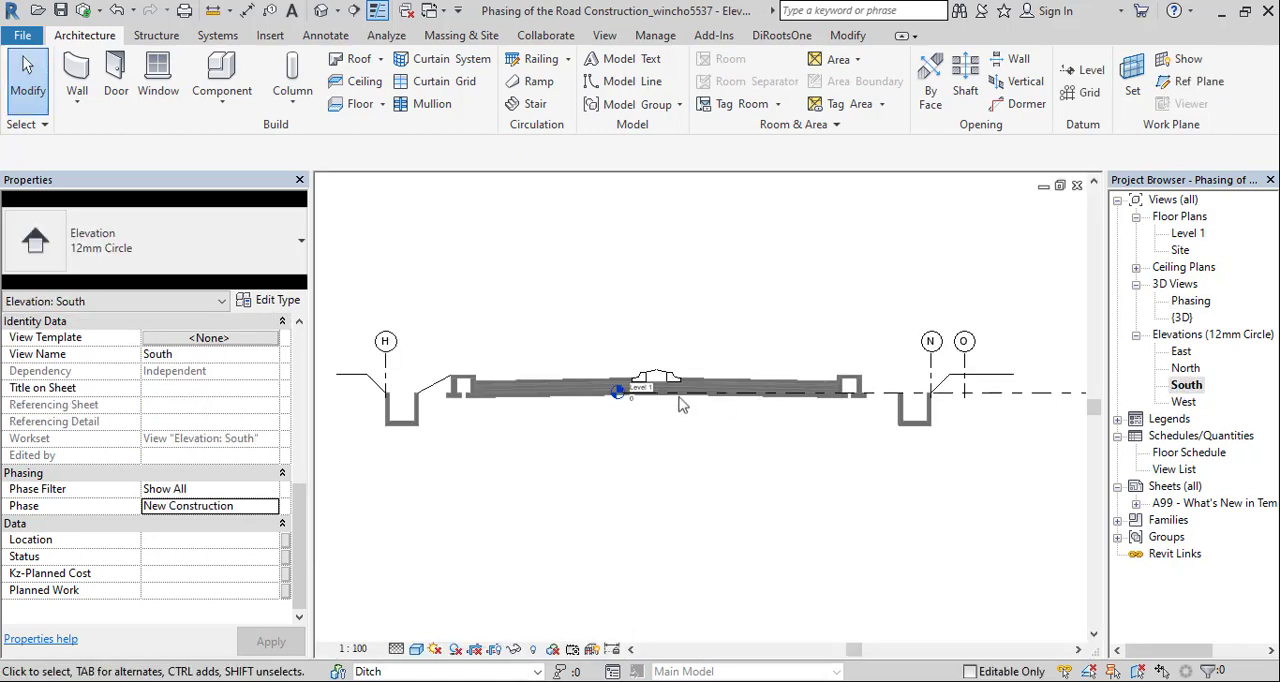
pyautogui.scroll(3, 670, 403)
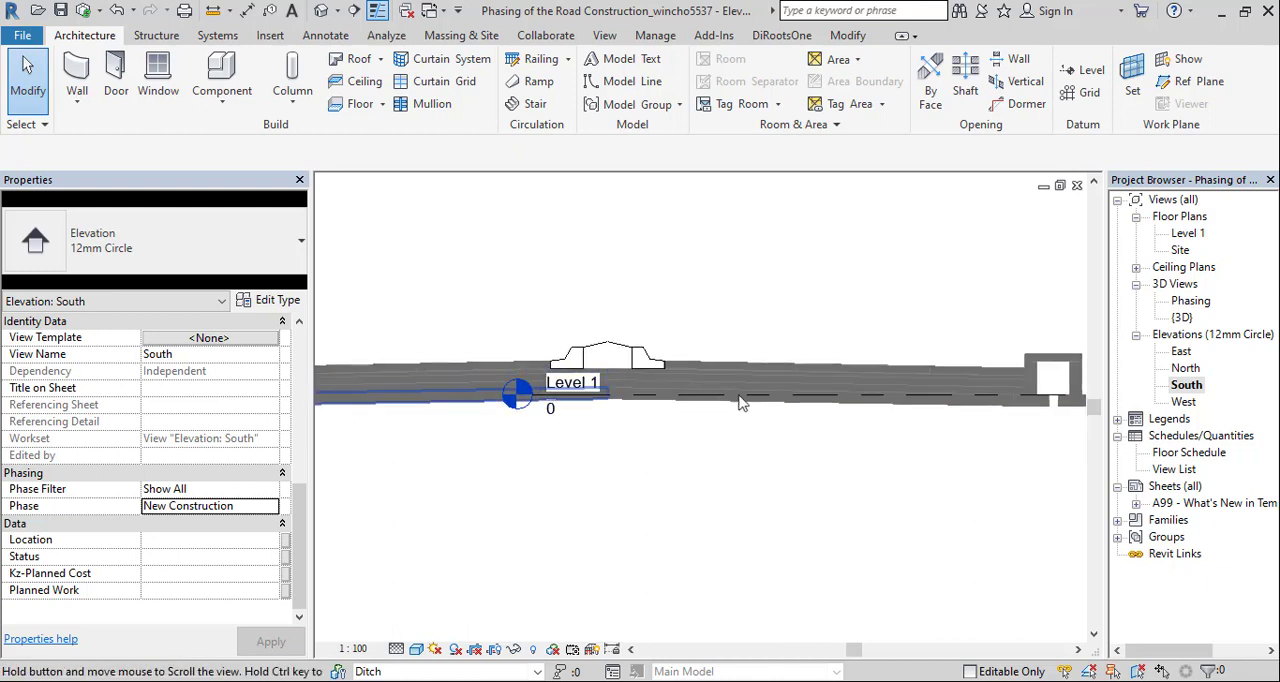
pyautogui.moveTo(740, 402); pyautogui.dragTo(785, 407)
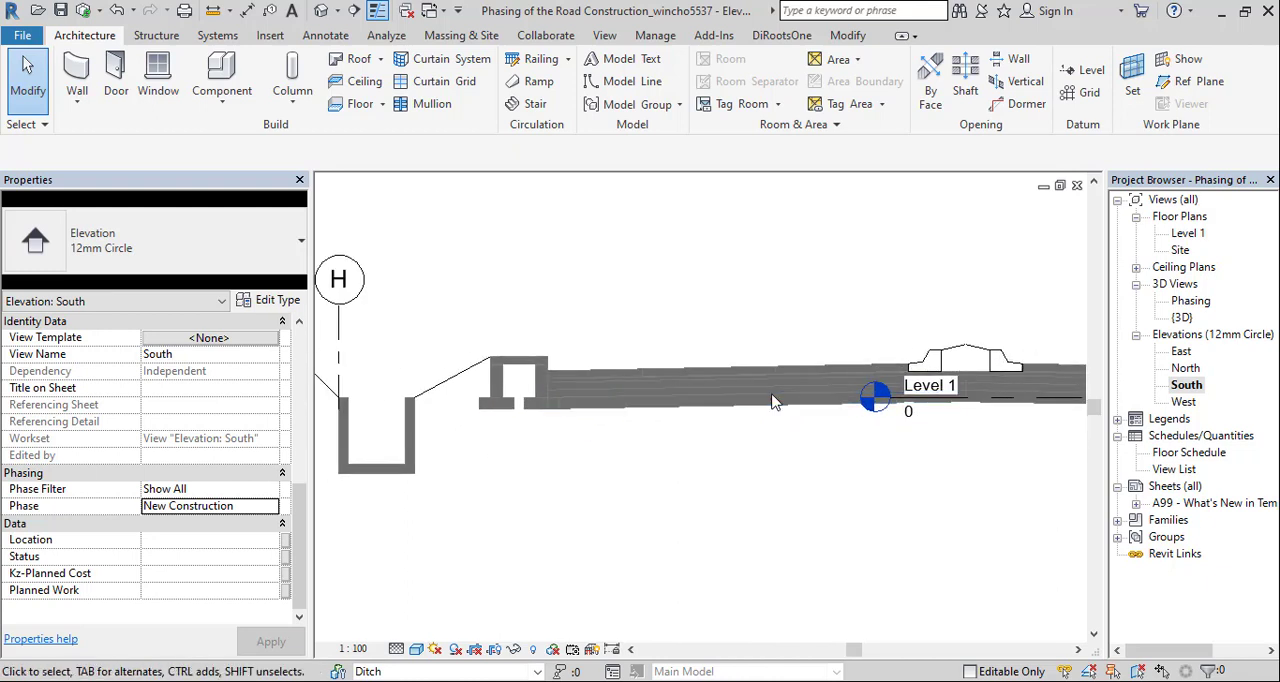
pyautogui.moveTo(891, 386); pyautogui.dragTo(810, 362)
pyautogui.scroll(-1, 645, 374)
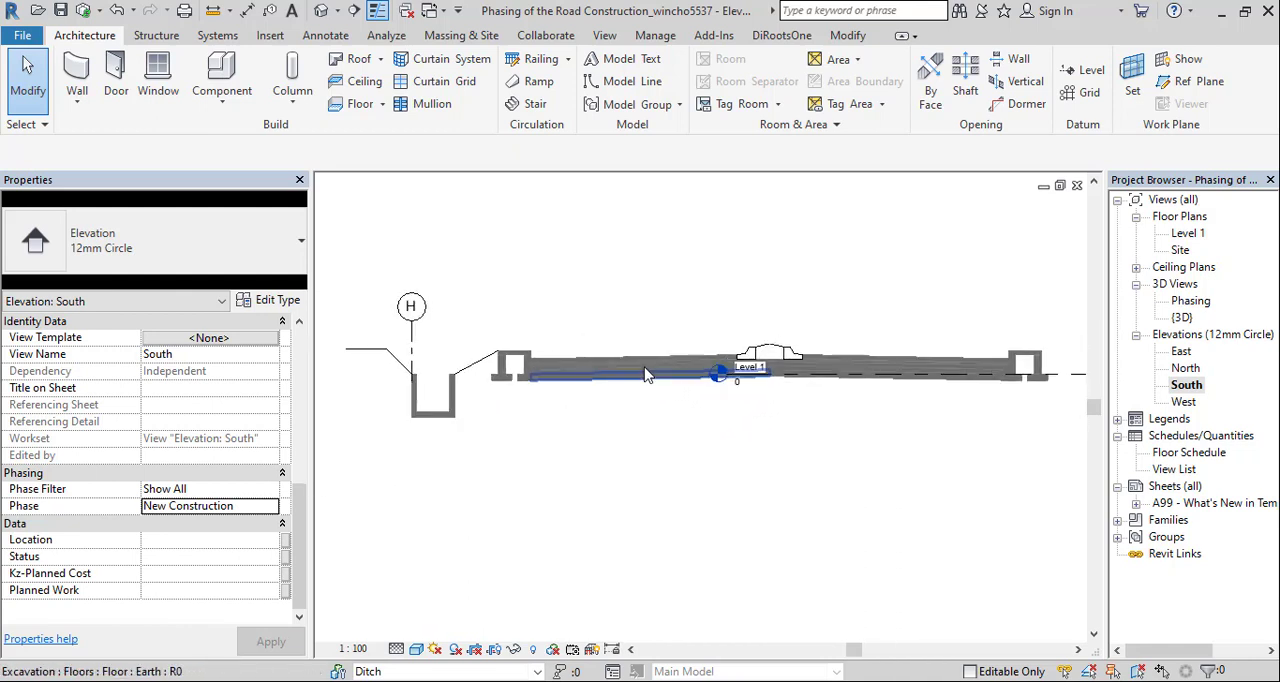
pyautogui.scroll(2, 645, 374)
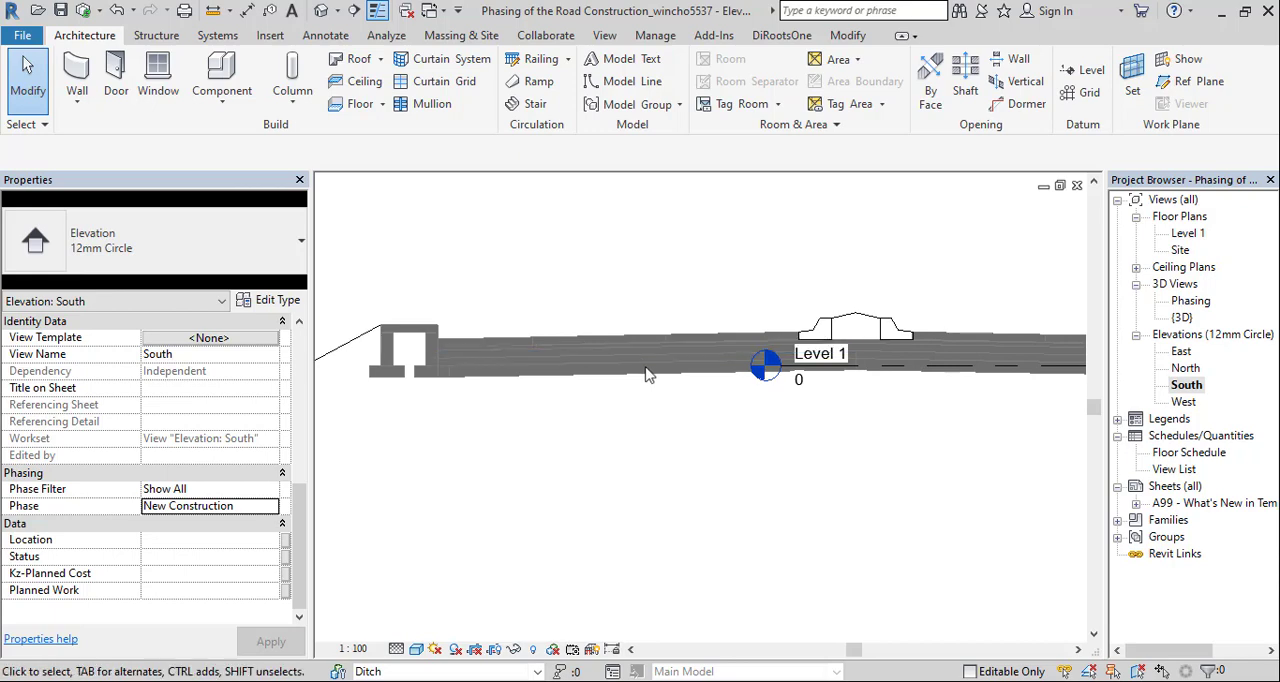
pyautogui.click(1179, 317)
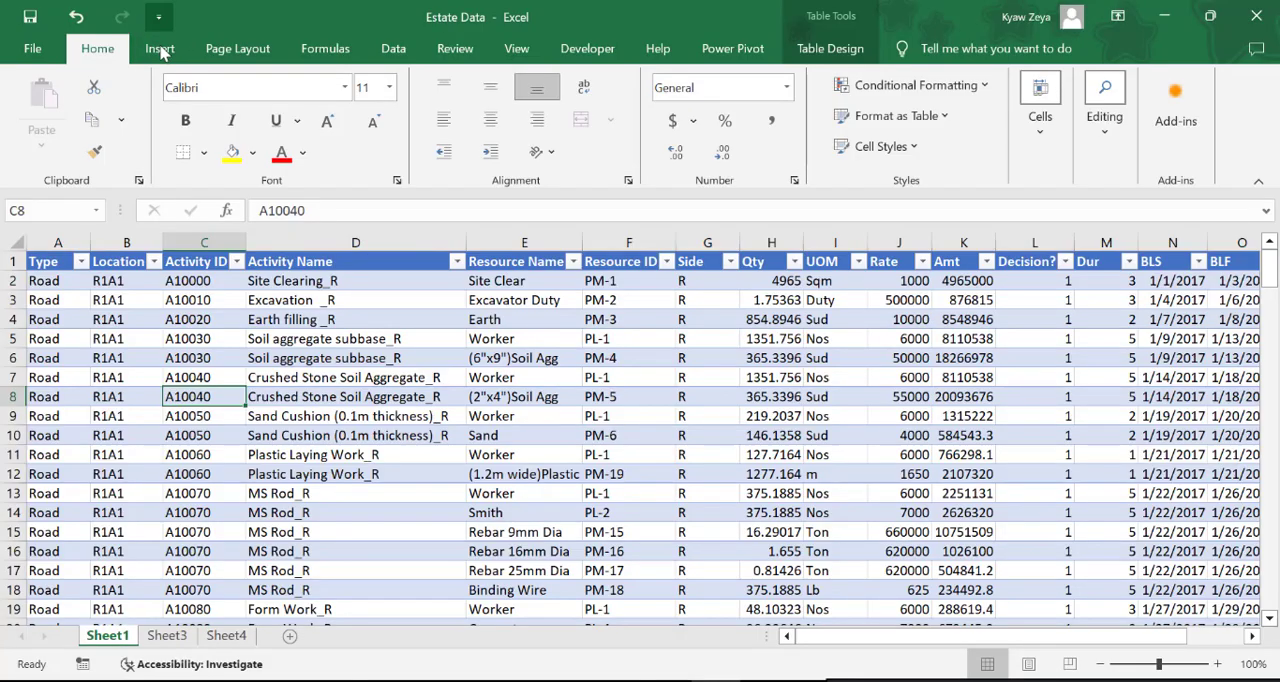
# Switch to the Estate Data workbook in Excel and insert a PivotTable from Table3 on a new worksheet
pyautogui.click(160, 48)
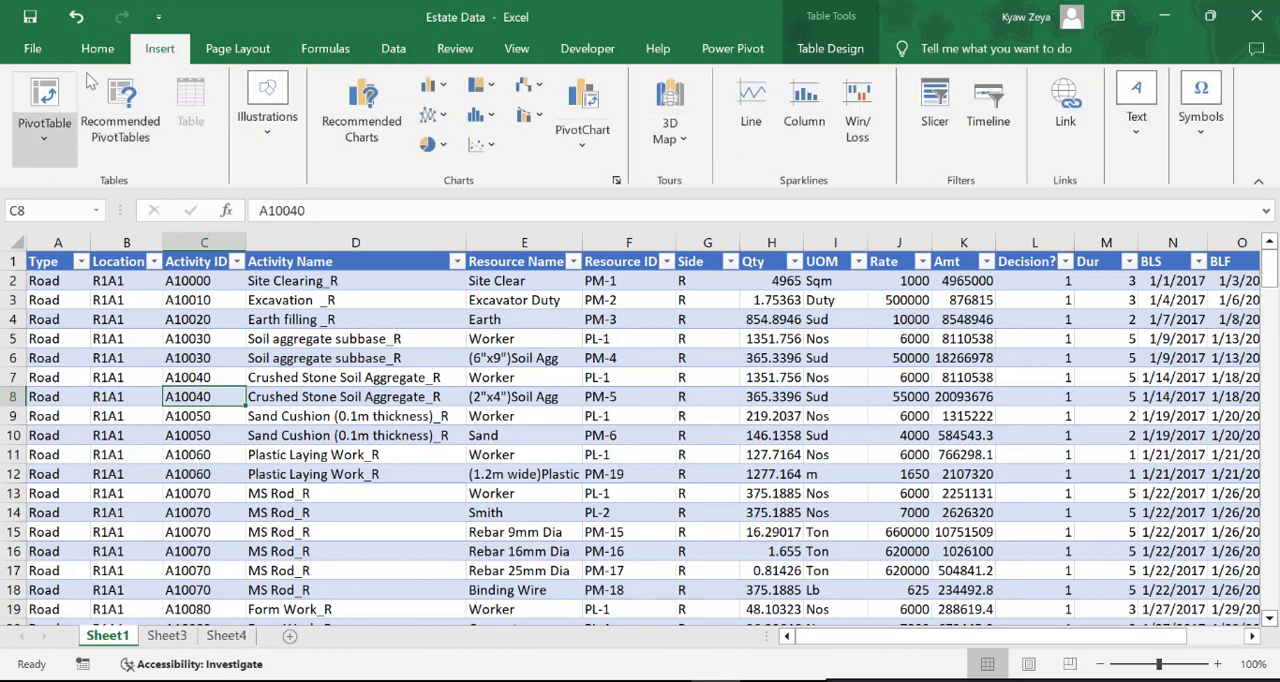
pyautogui.click(45, 95)
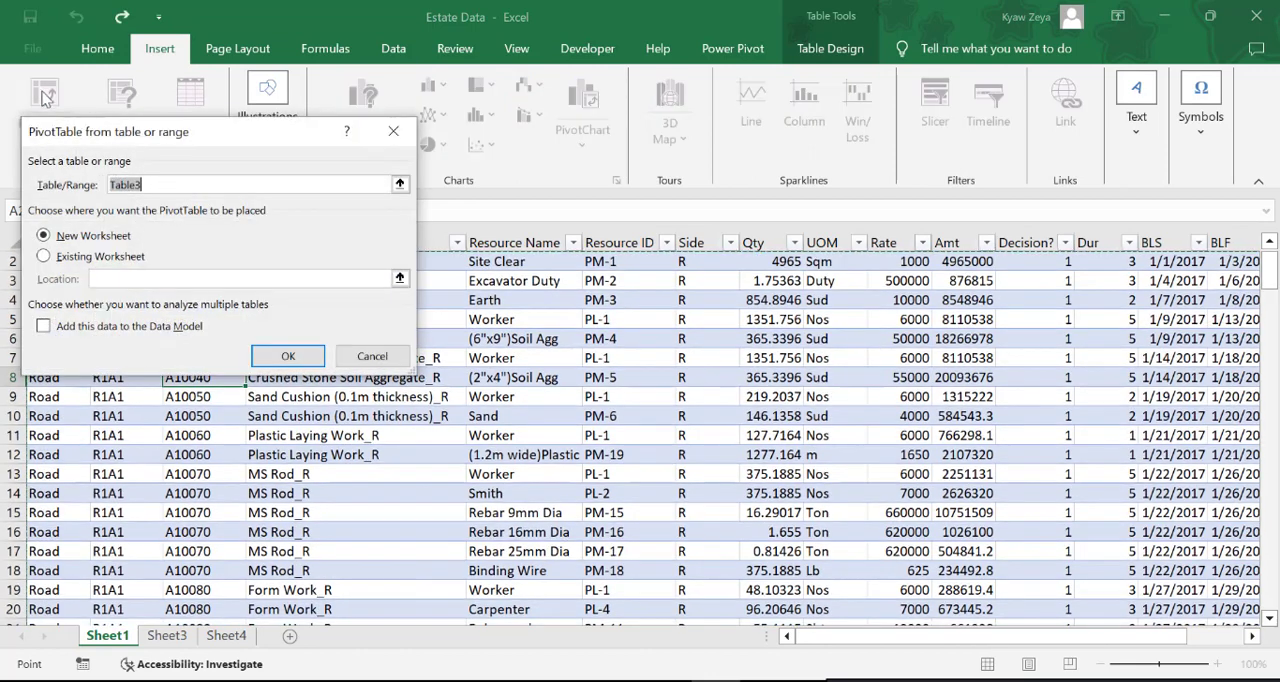
pyautogui.click(292, 360)
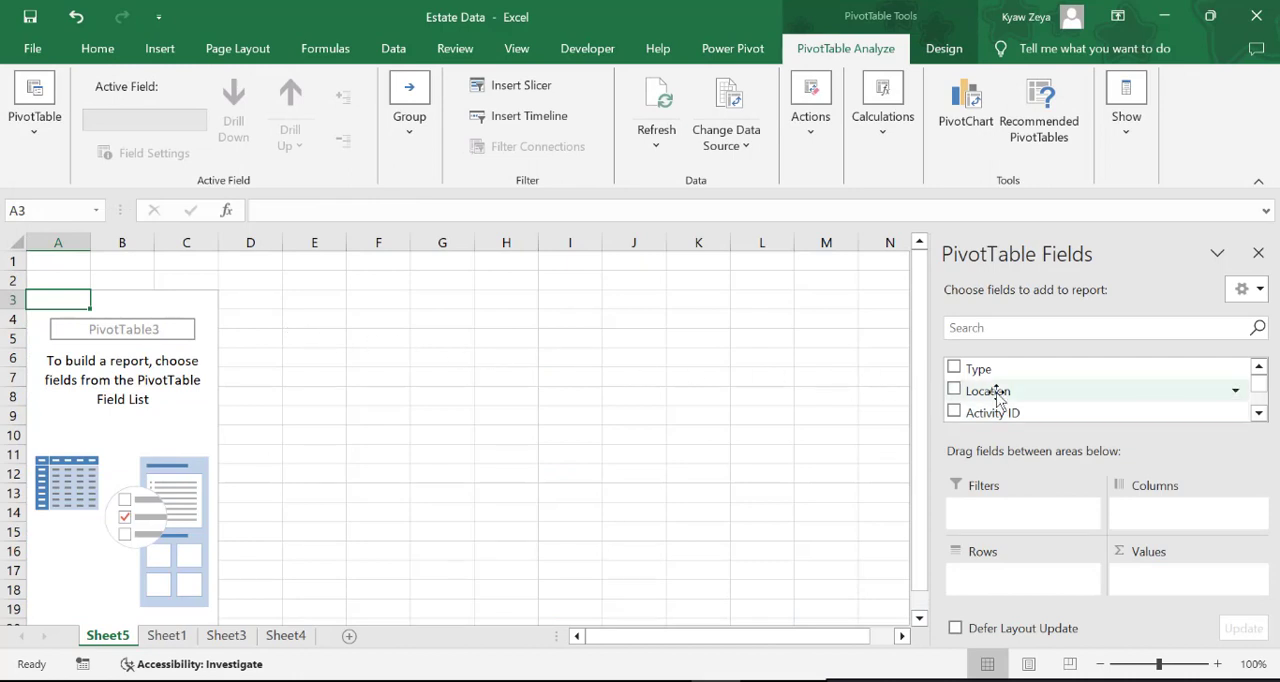
# Build the PivotTable with Location as filter, BLS as rows and Amt added twice as values
pyautogui.moveTo(997, 393); pyautogui.dragTo(1030, 520)
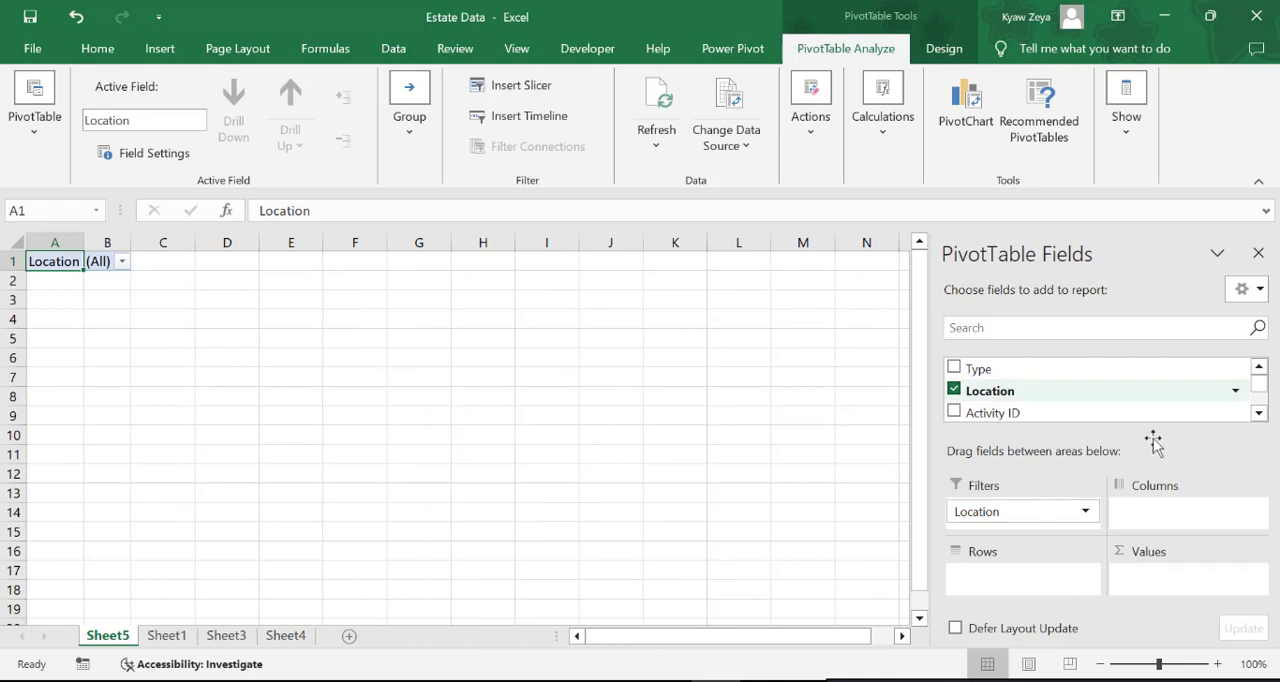
pyautogui.moveTo(1263, 390); pyautogui.dragTo(1260, 402)
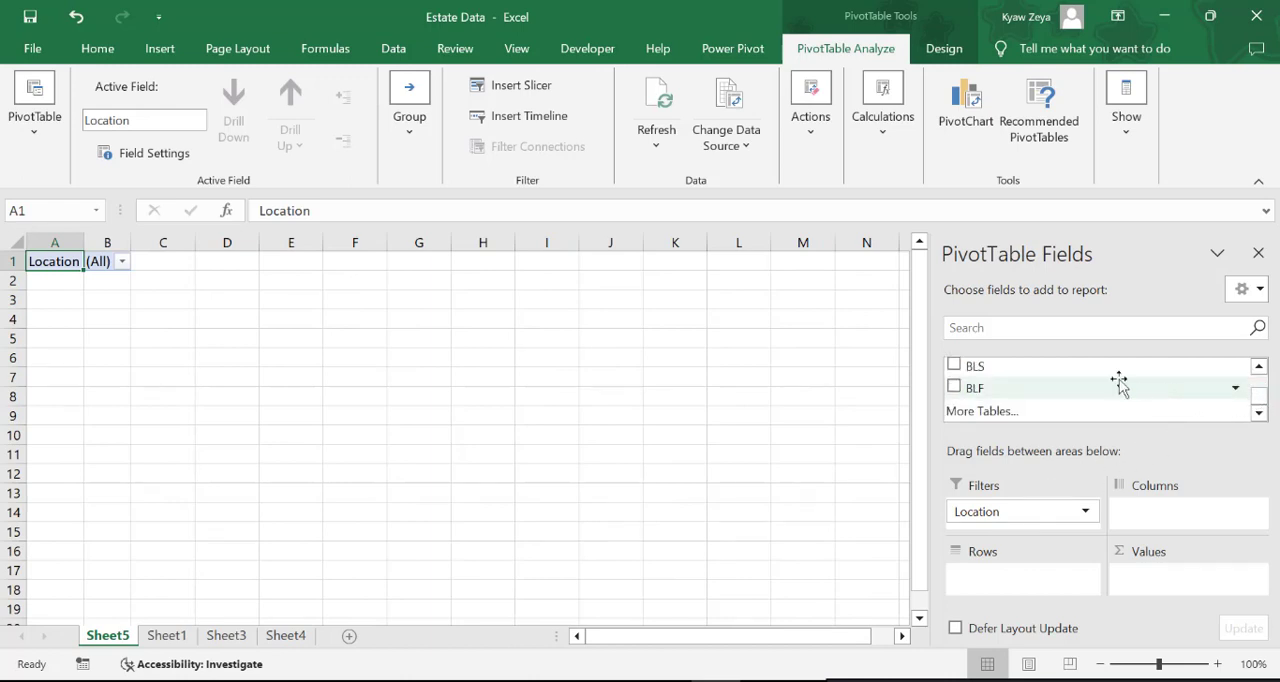
pyautogui.moveTo(1034, 370); pyautogui.dragTo(1037, 582)
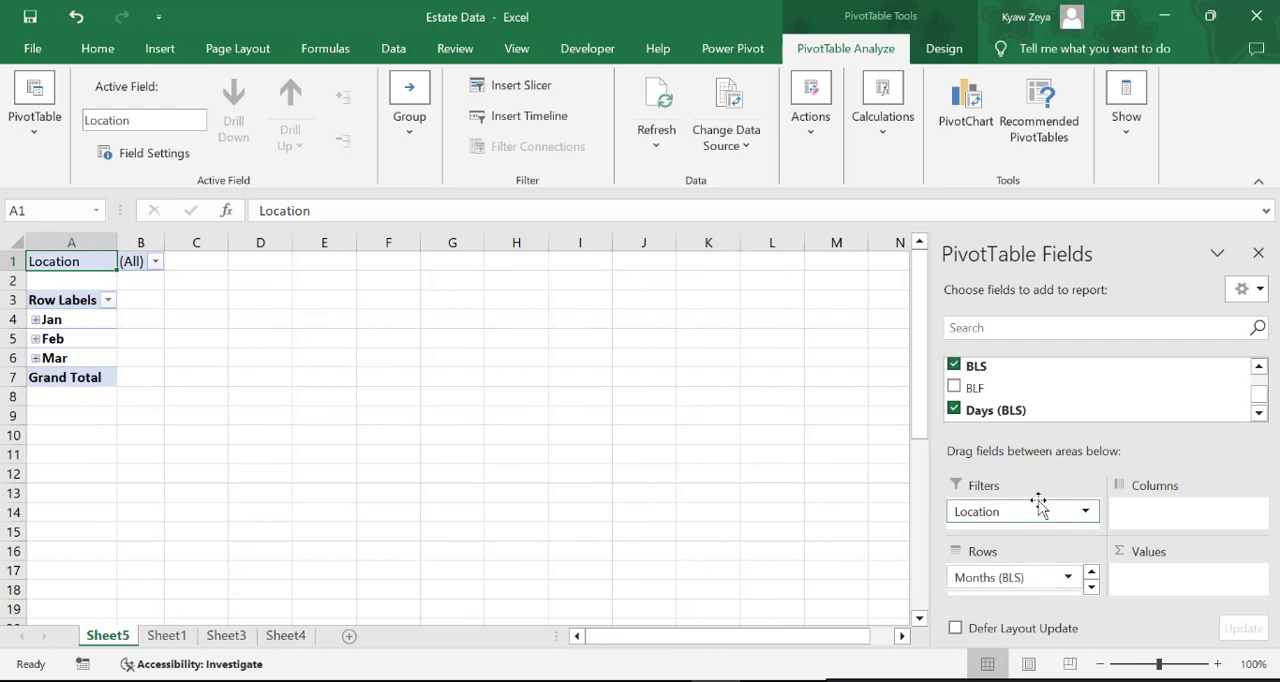
pyautogui.scroll(3, 1000, 390)
pyautogui.moveTo(980, 396); pyautogui.dragTo(1157, 575)
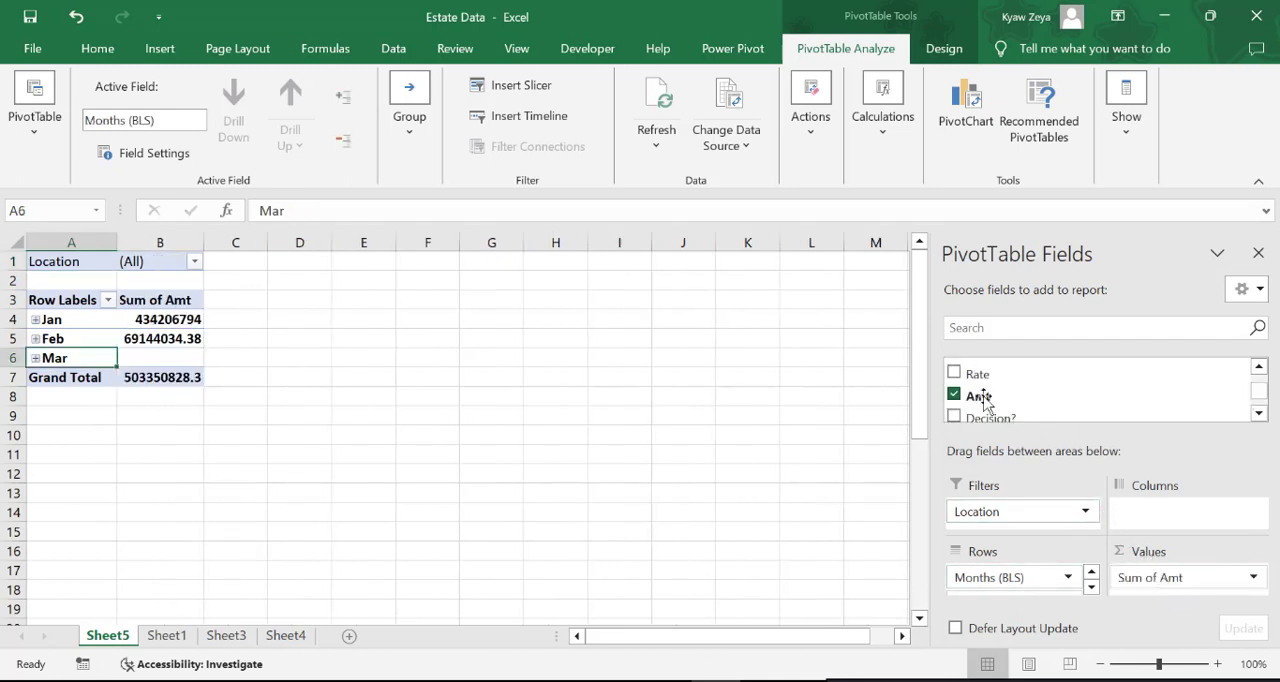
pyautogui.moveTo(984, 400); pyautogui.dragTo(1150, 580)
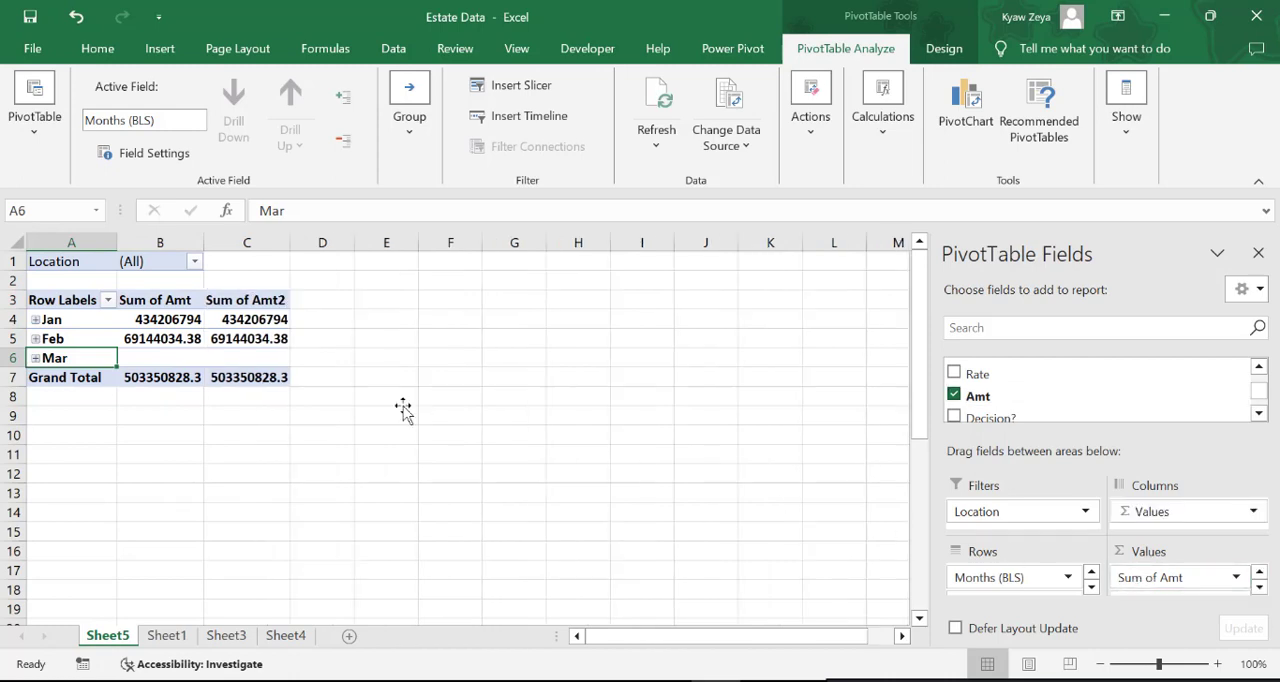
# Show the PivotTable in Tabular Form and expand the Jan group
pyautogui.click(110, 336)
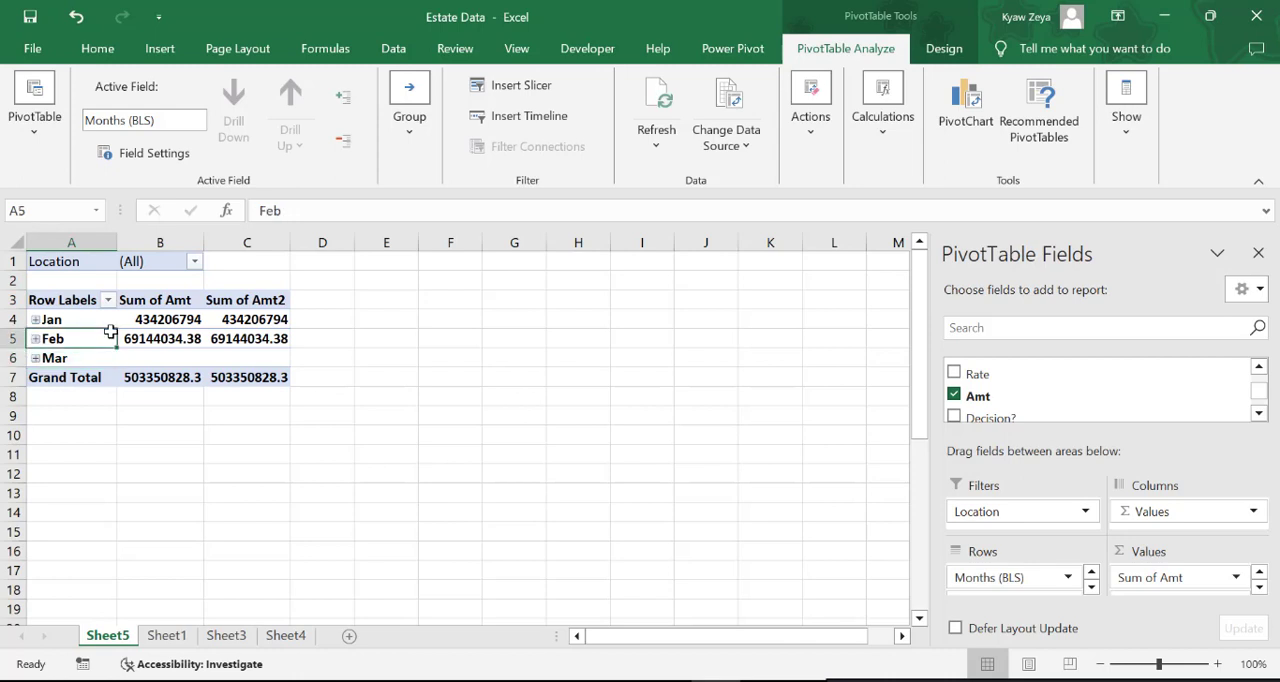
pyautogui.click(938, 55)
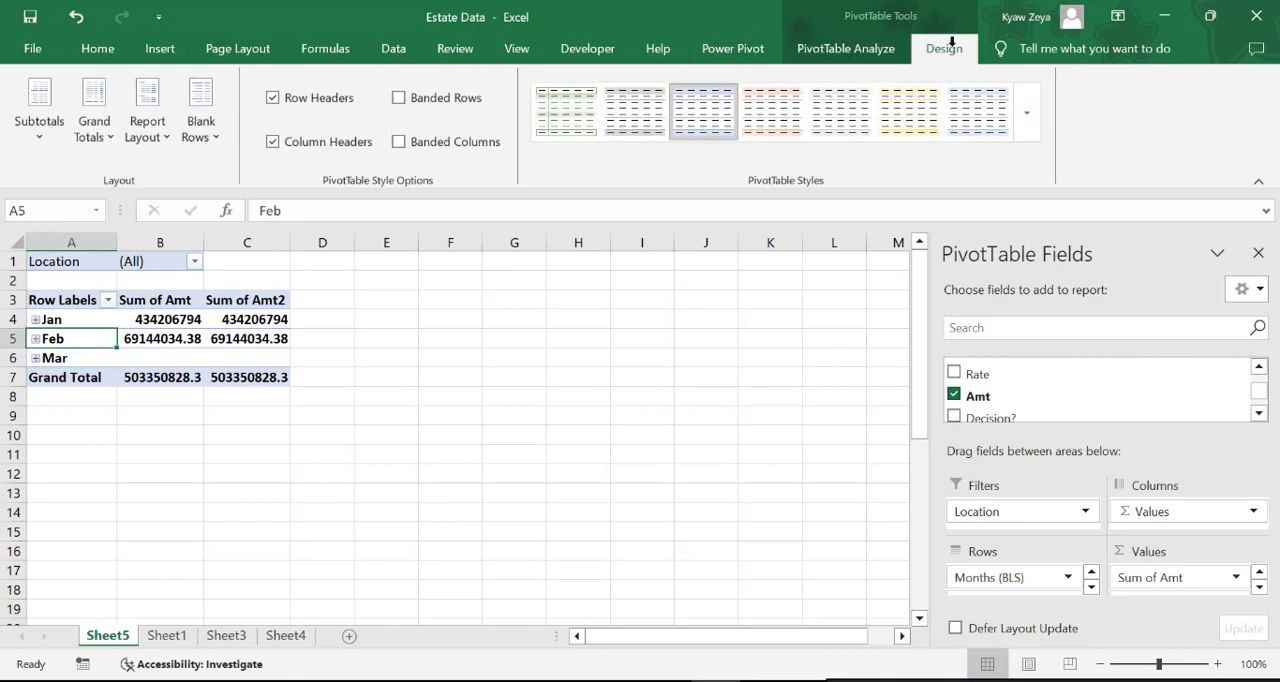
pyautogui.click(165, 135)
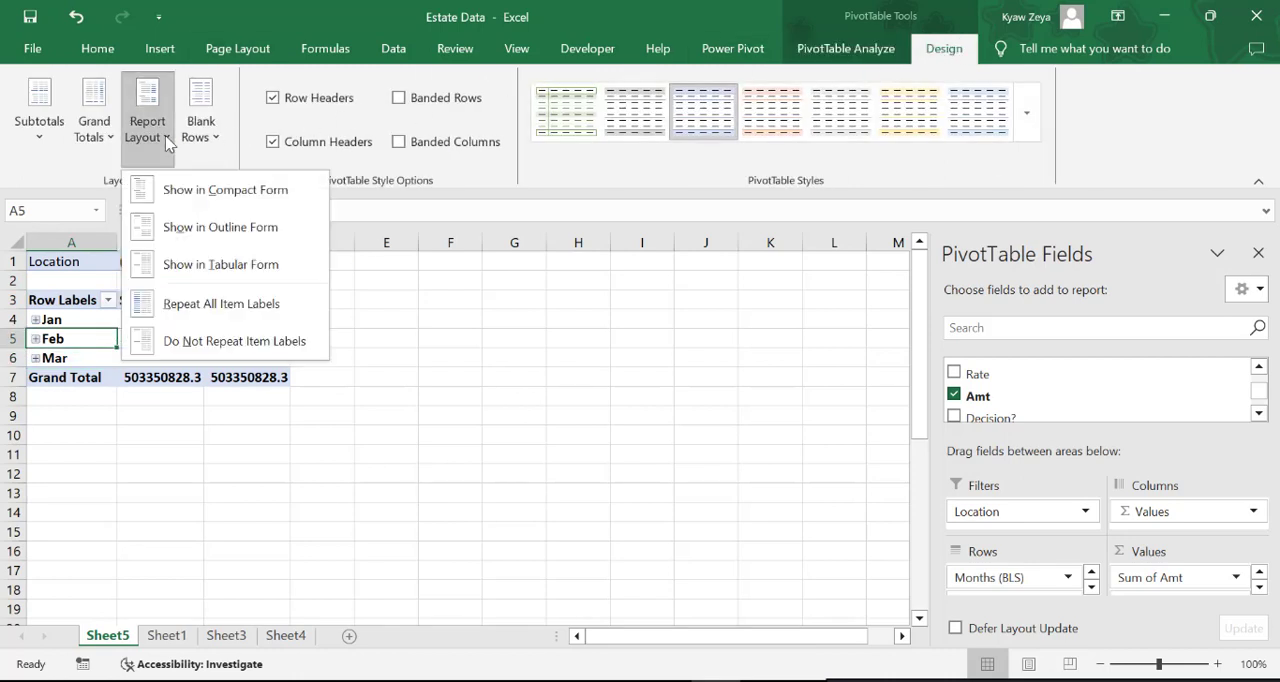
pyautogui.click(234, 264)
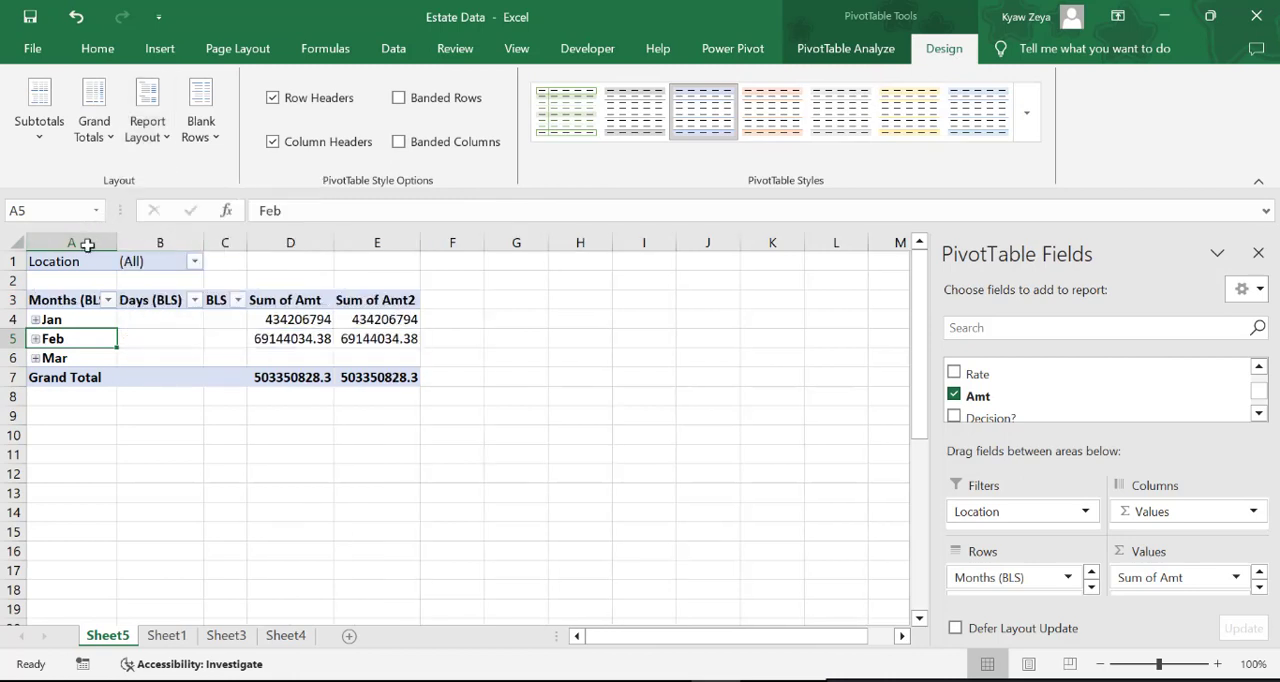
pyautogui.click(36, 321)
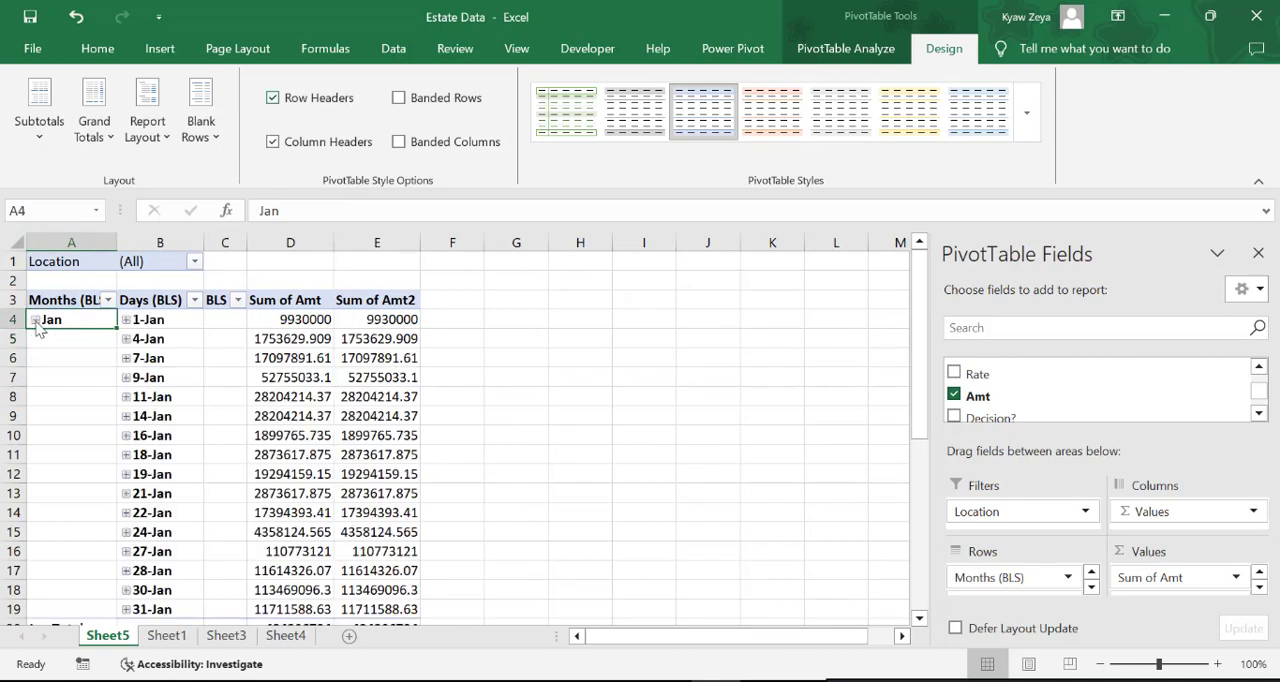
# Turn grand totals off for rows and columns and hide all subtotals in the PivotTable
pyautogui.click(100, 132)
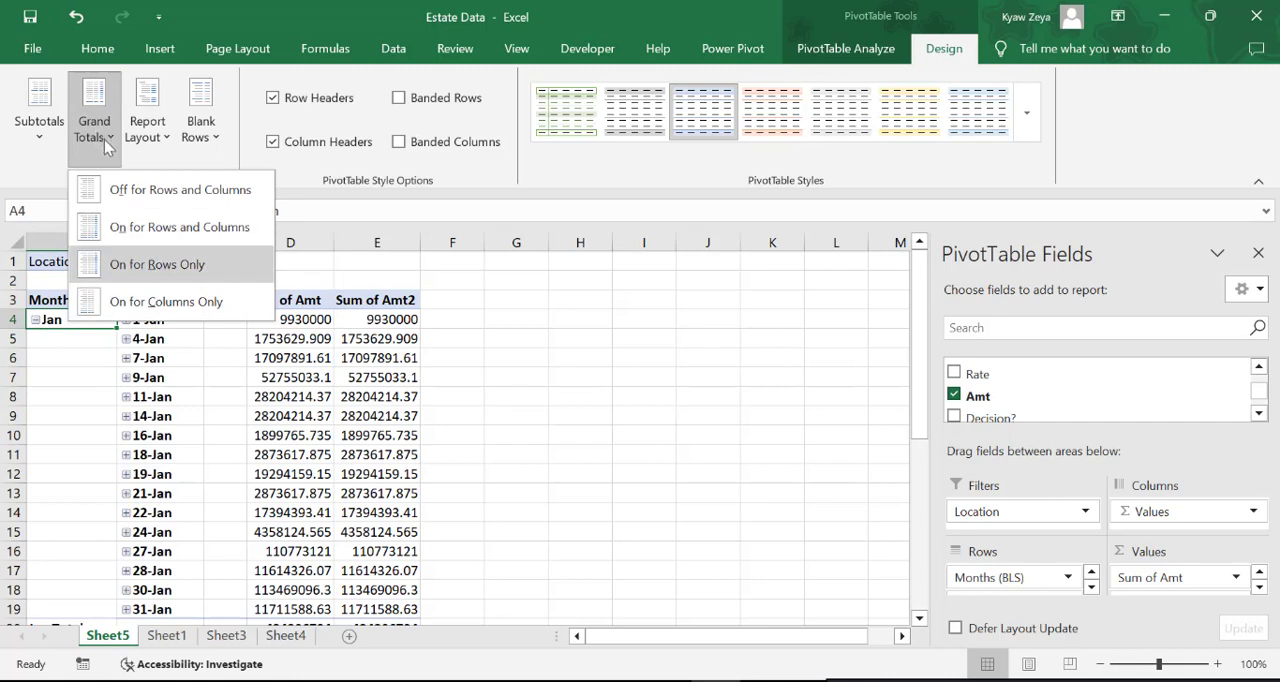
pyautogui.click(150, 204)
pyautogui.click(39, 118)
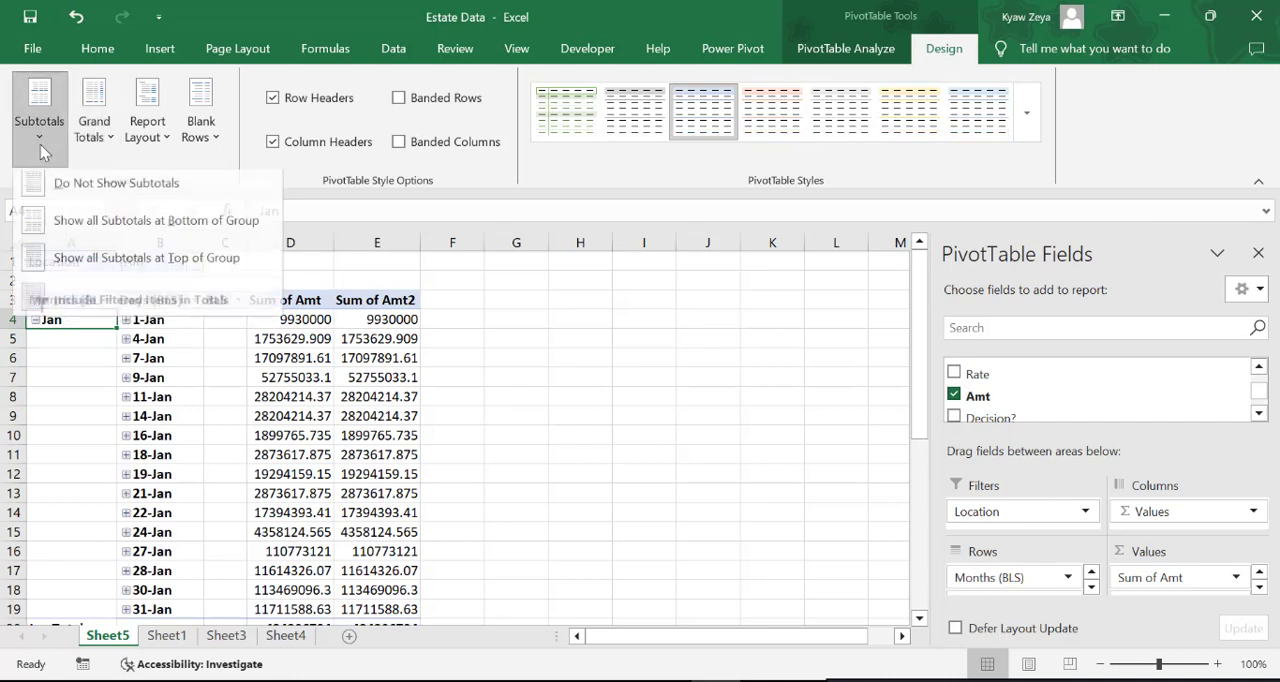
pyautogui.click(108, 200)
pyautogui.click(590, 435)
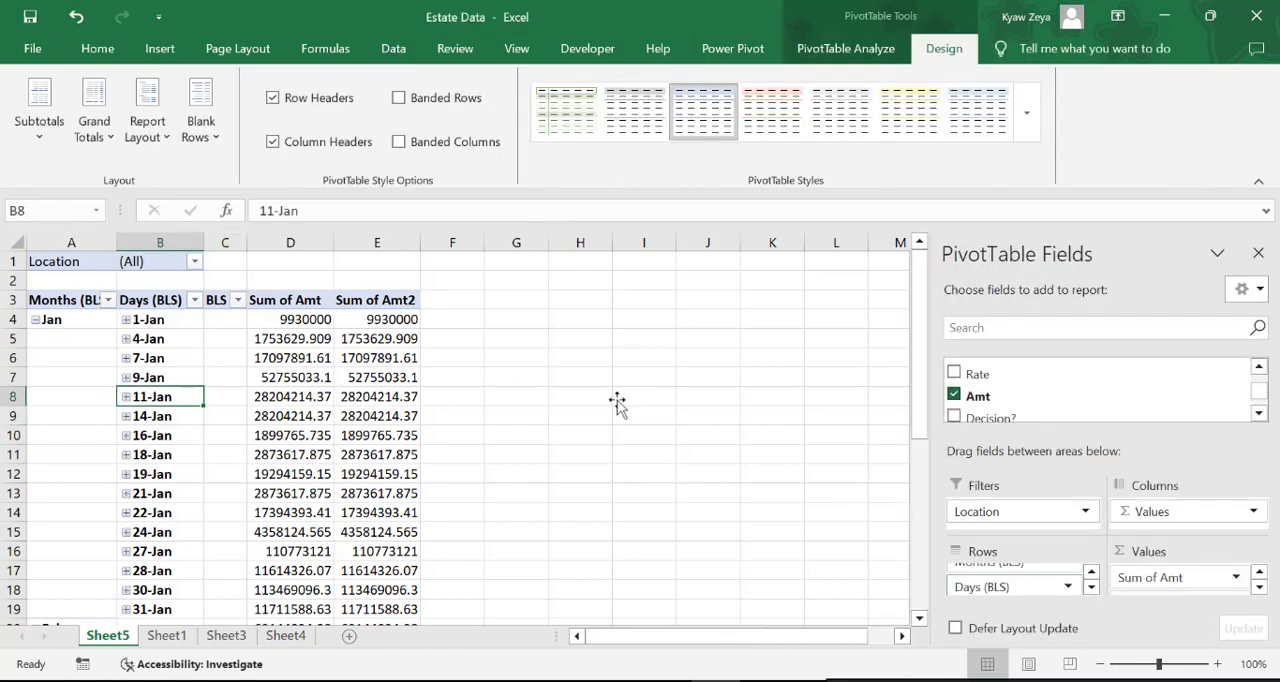
# Remove the Days (BLS) and Months (BLS) fields from the PivotTable rows, keeping only BLS
pyautogui.click(1093, 590)
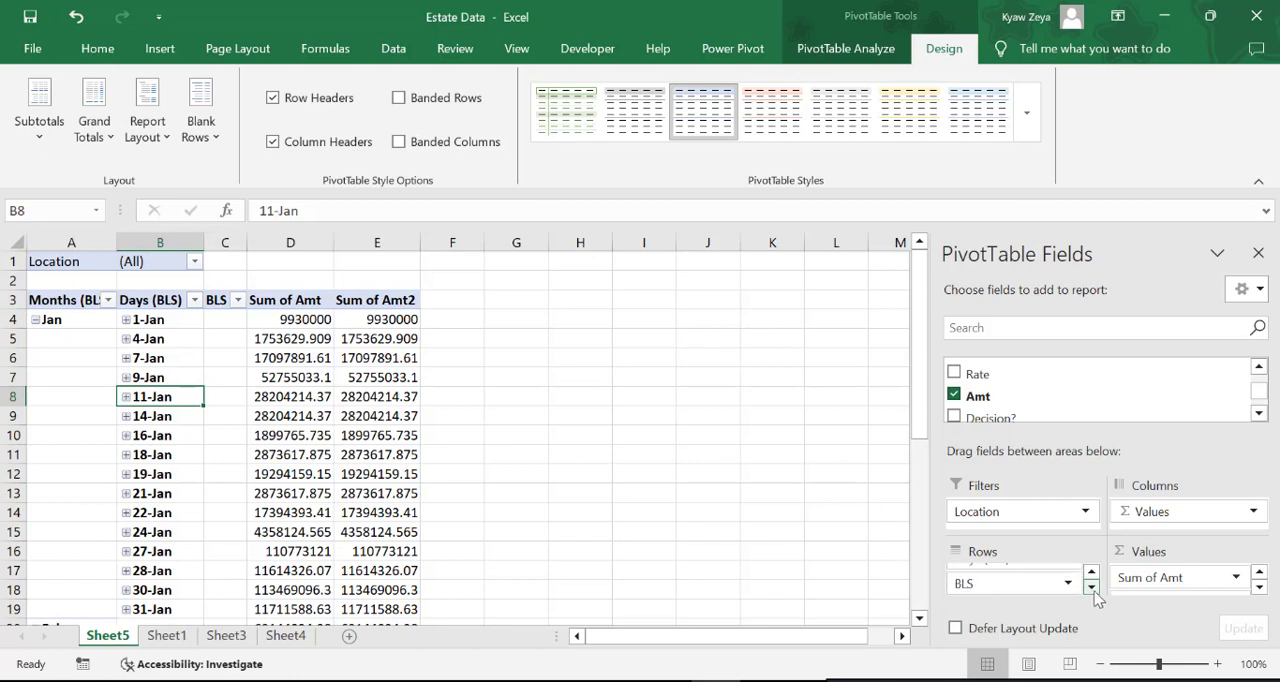
pyautogui.click(1091, 572)
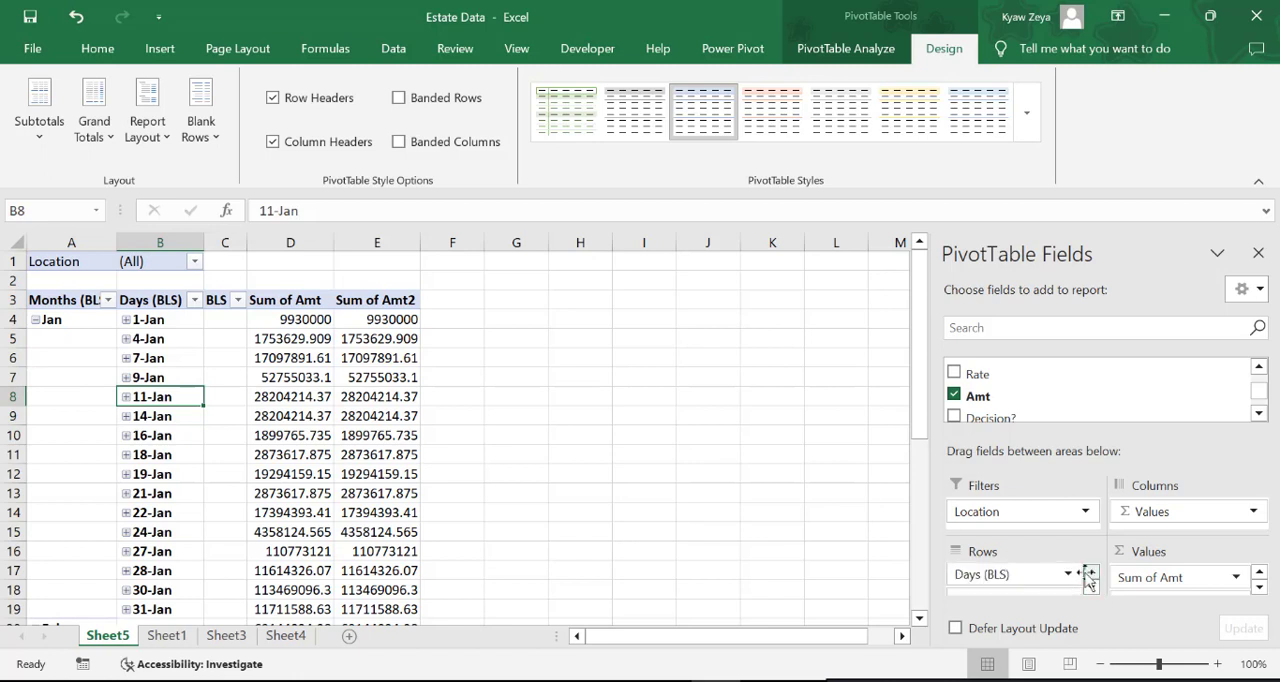
pyautogui.moveTo(1035, 575); pyautogui.dragTo(643, 578)
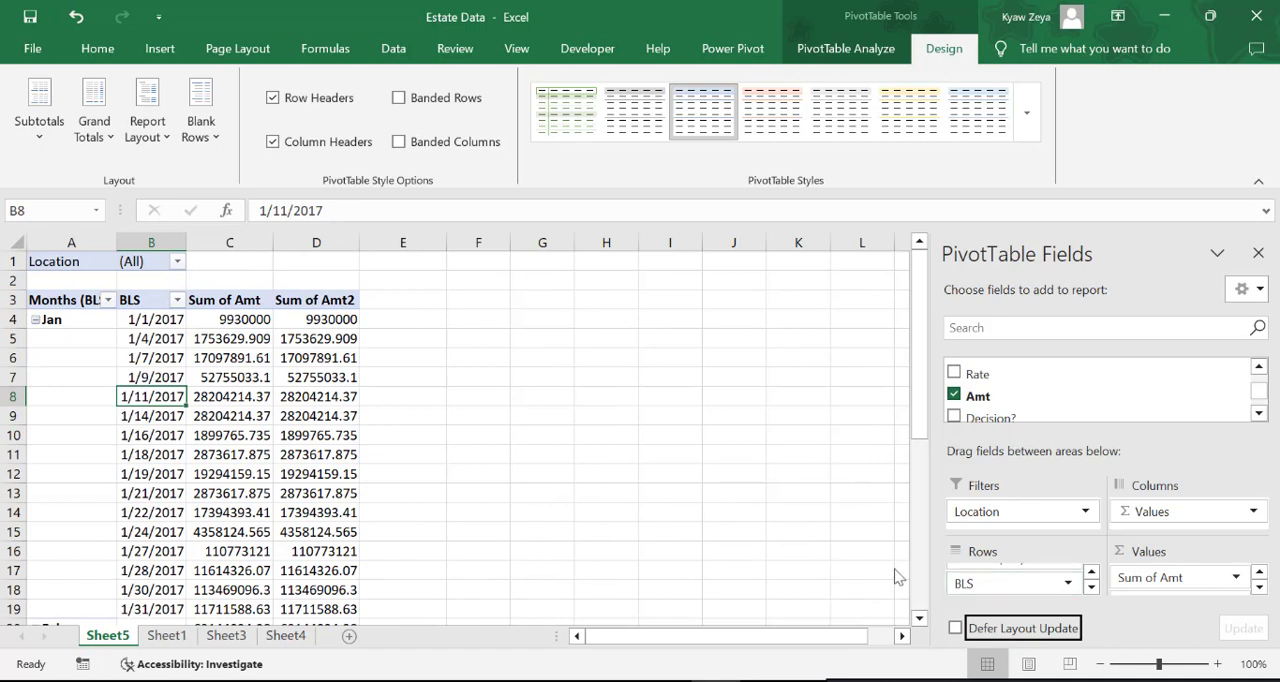
pyautogui.click(1091, 572)
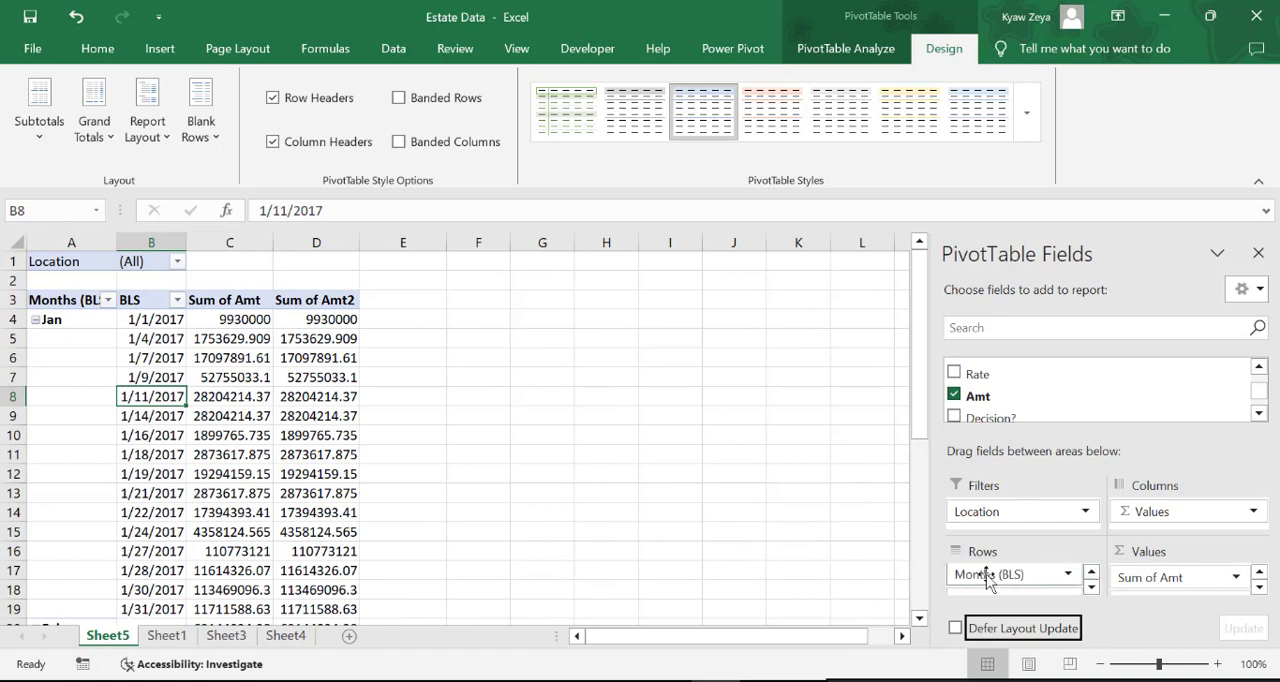
pyautogui.moveTo(986, 578); pyautogui.dragTo(618, 518)
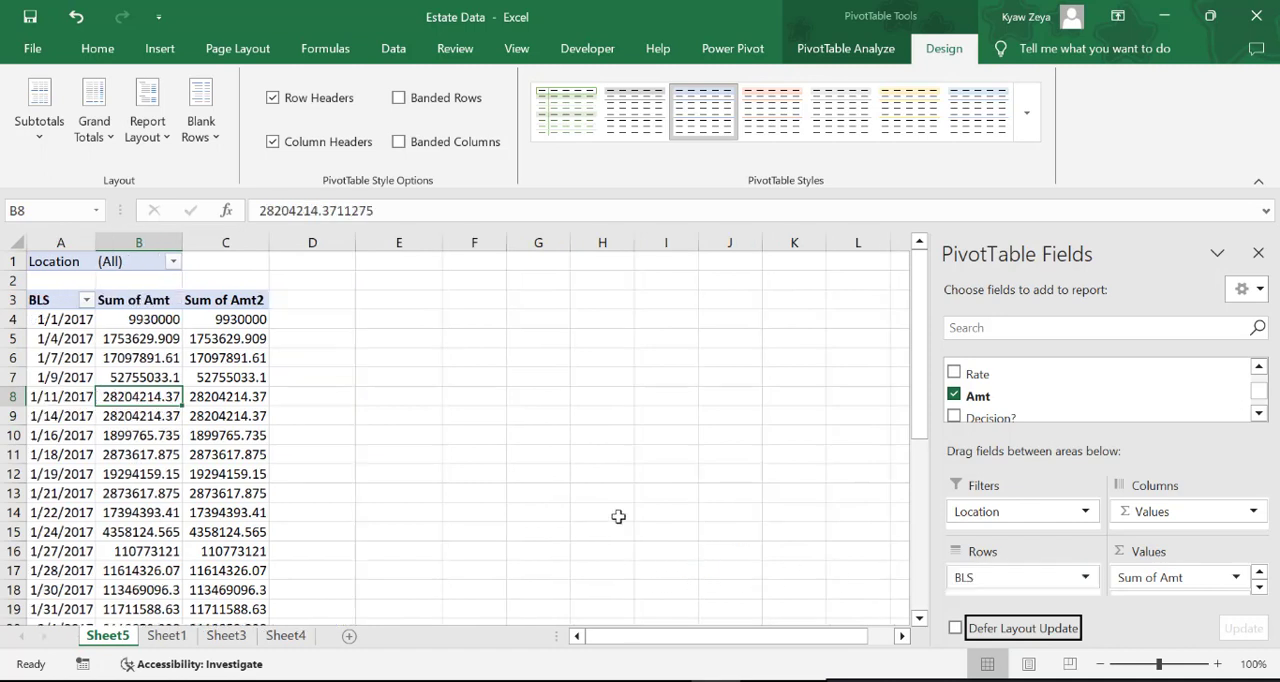
pyautogui.click(588, 383)
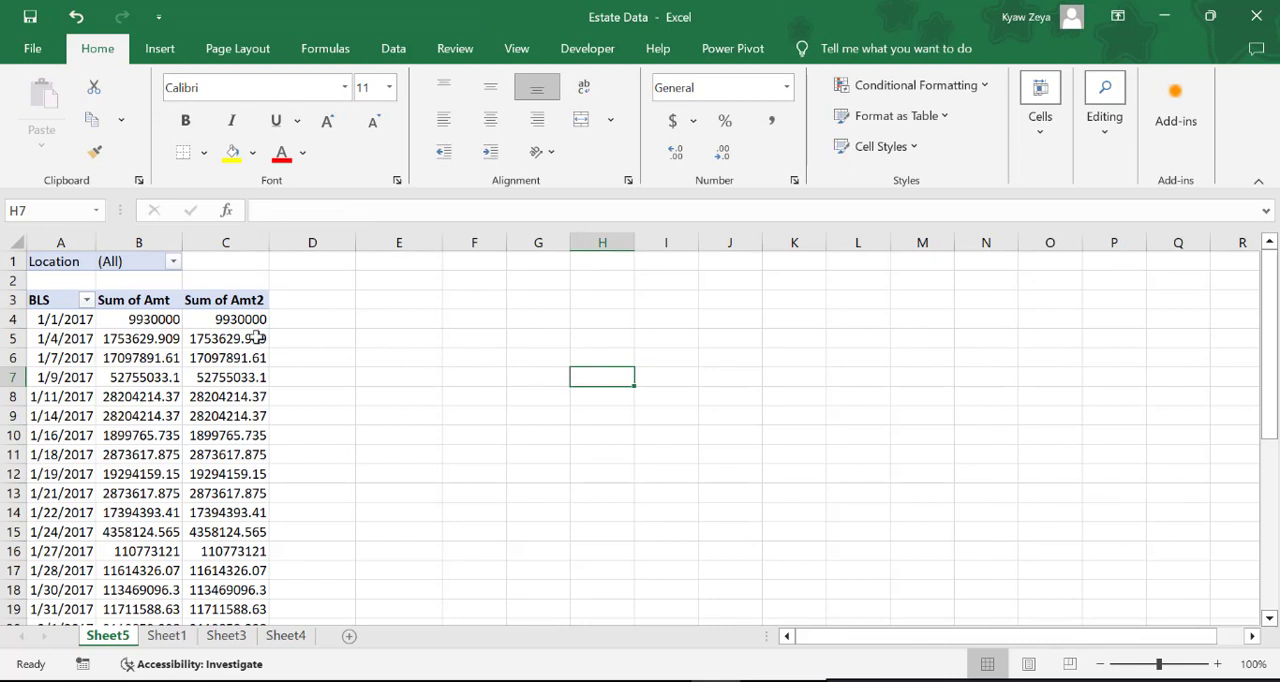
pyautogui.moveTo(134, 319); pyautogui.dragTo(132, 358)
pyautogui.click(384, 408)
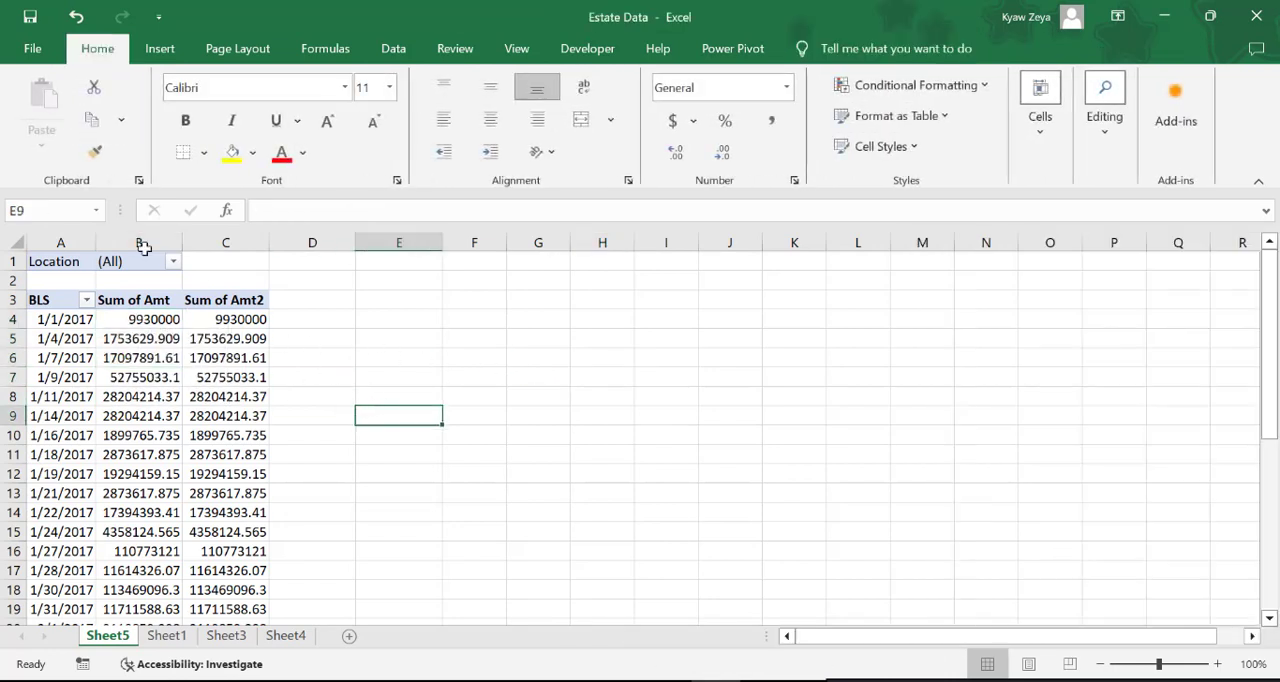
# Format the amounts in columns B and C with thousands separators and no decimal places
pyautogui.moveTo(141, 243); pyautogui.dragTo(230, 245)
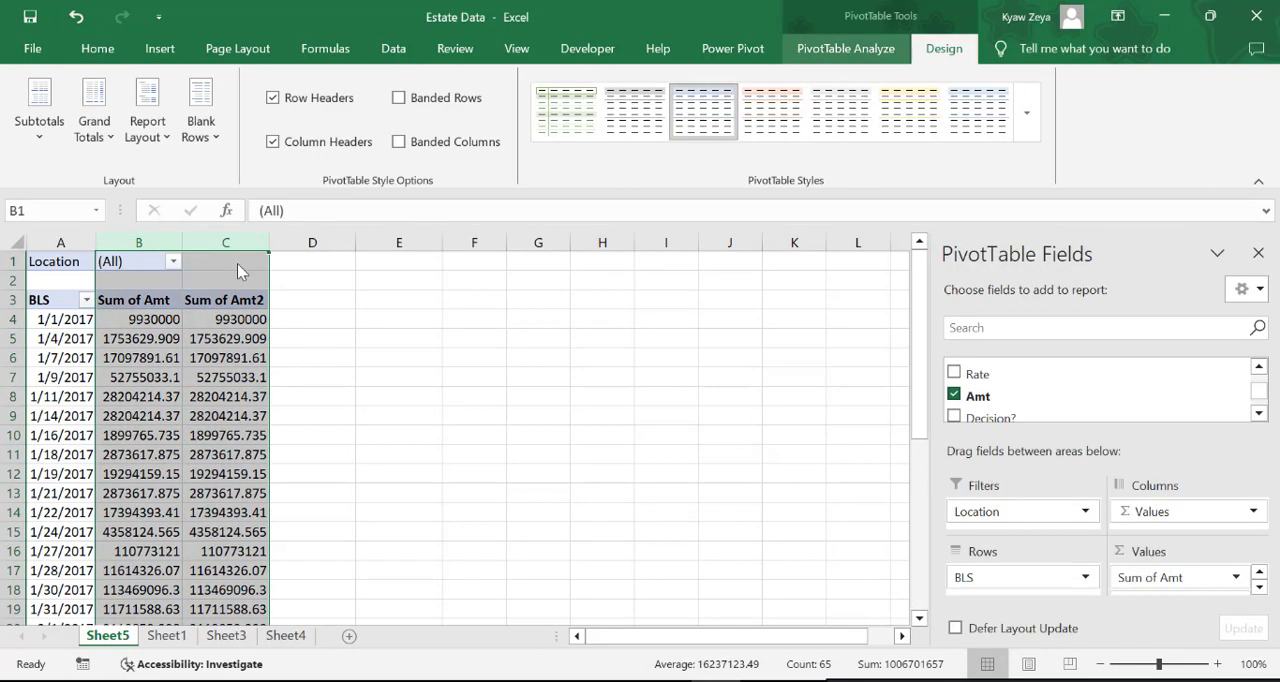
pyautogui.click(98, 49)
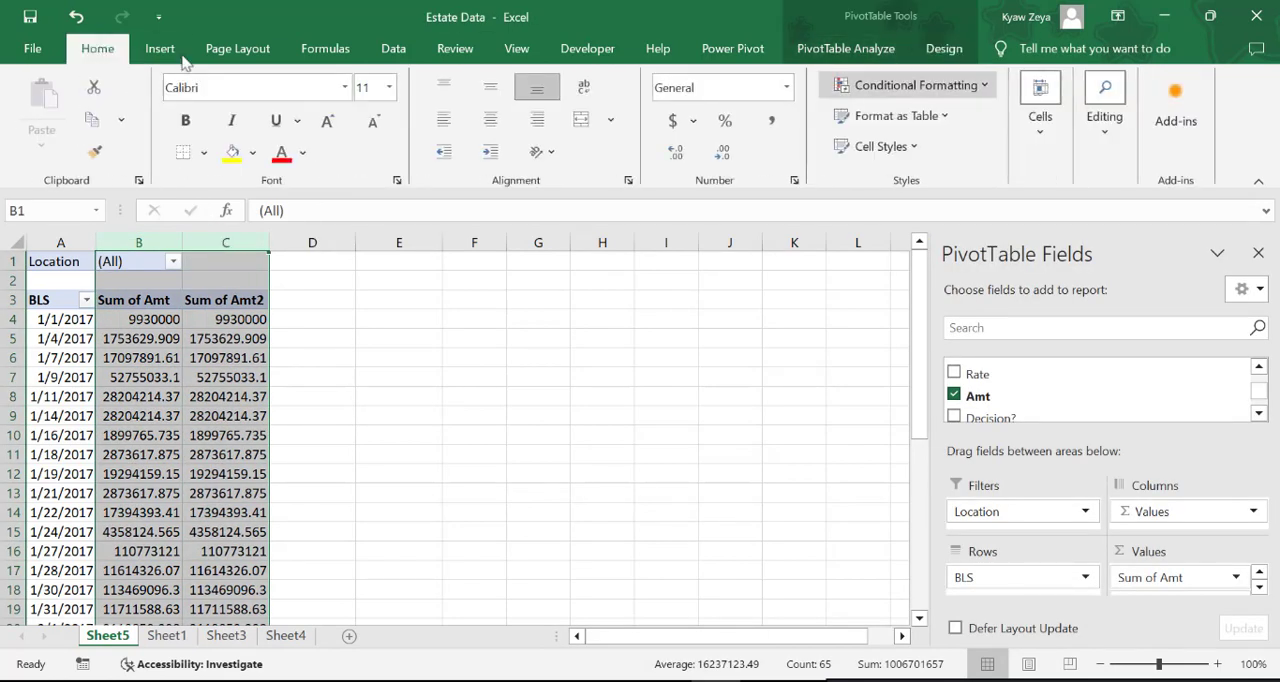
pyautogui.click(770, 121)
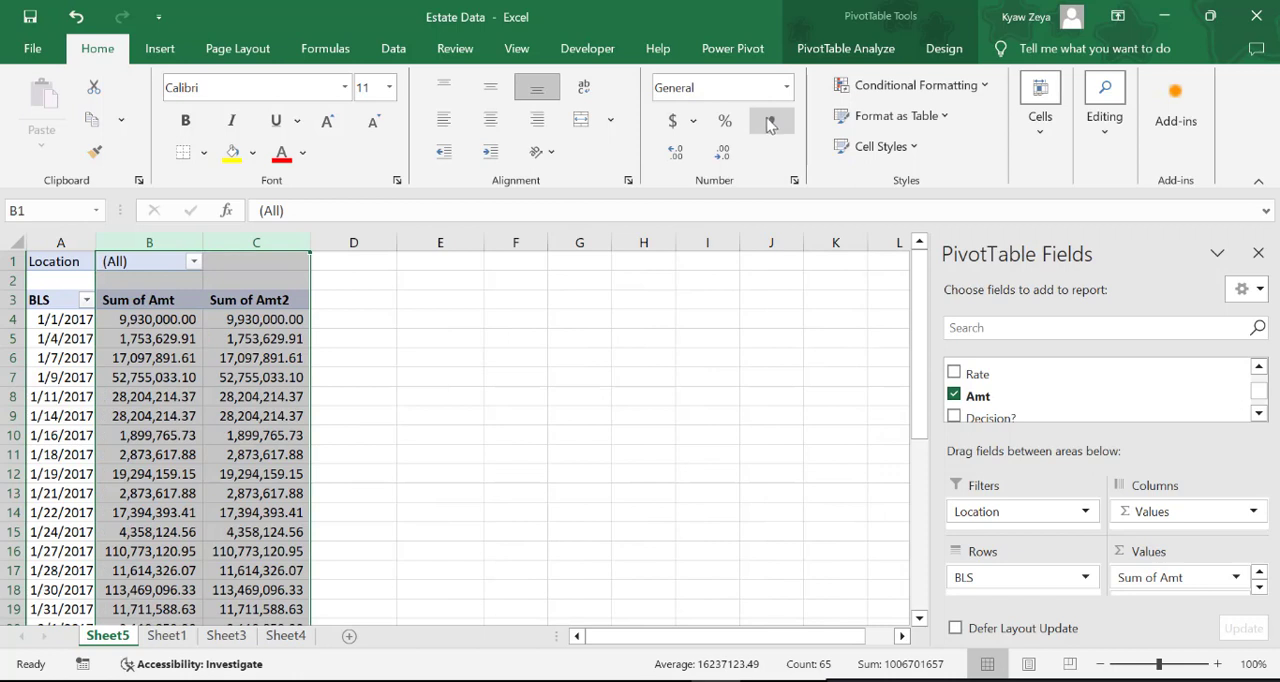
pyautogui.click(722, 152)
pyautogui.click(722, 152)
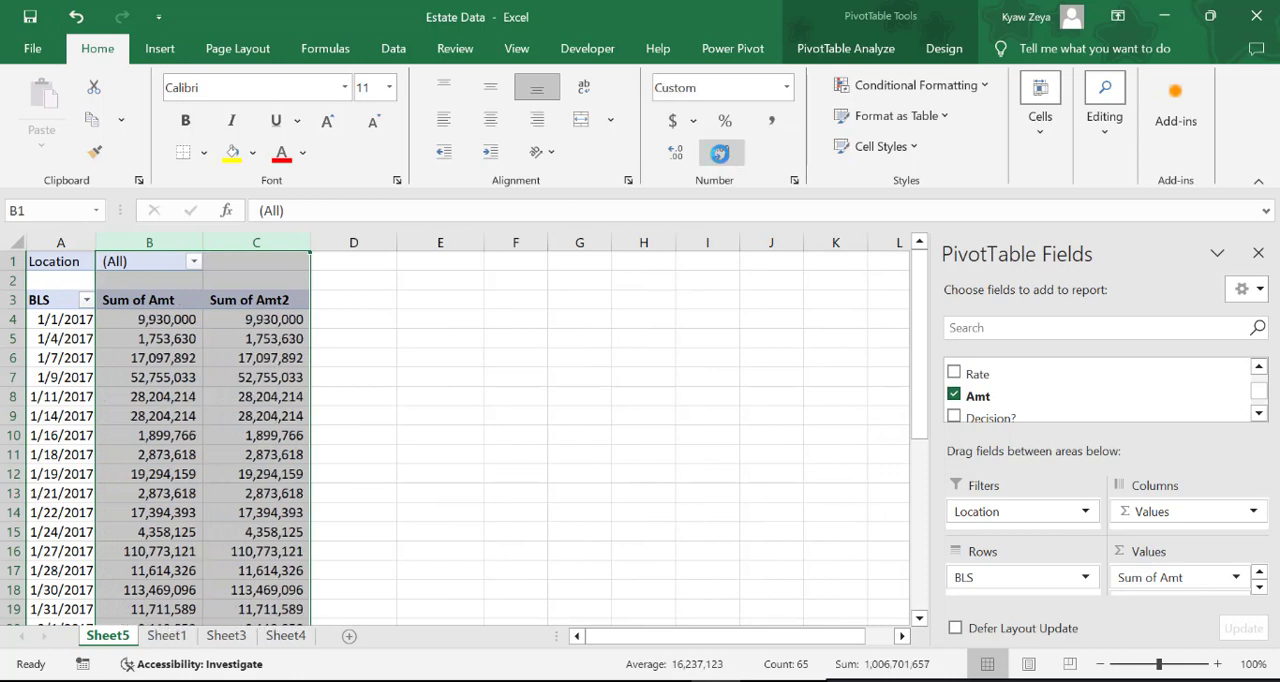
pyautogui.click(525, 507)
# Rename the PivotTable value headers Sum of Amt and Sum of Amt2 to Cost and Running Total
pyautogui.click(157, 300)
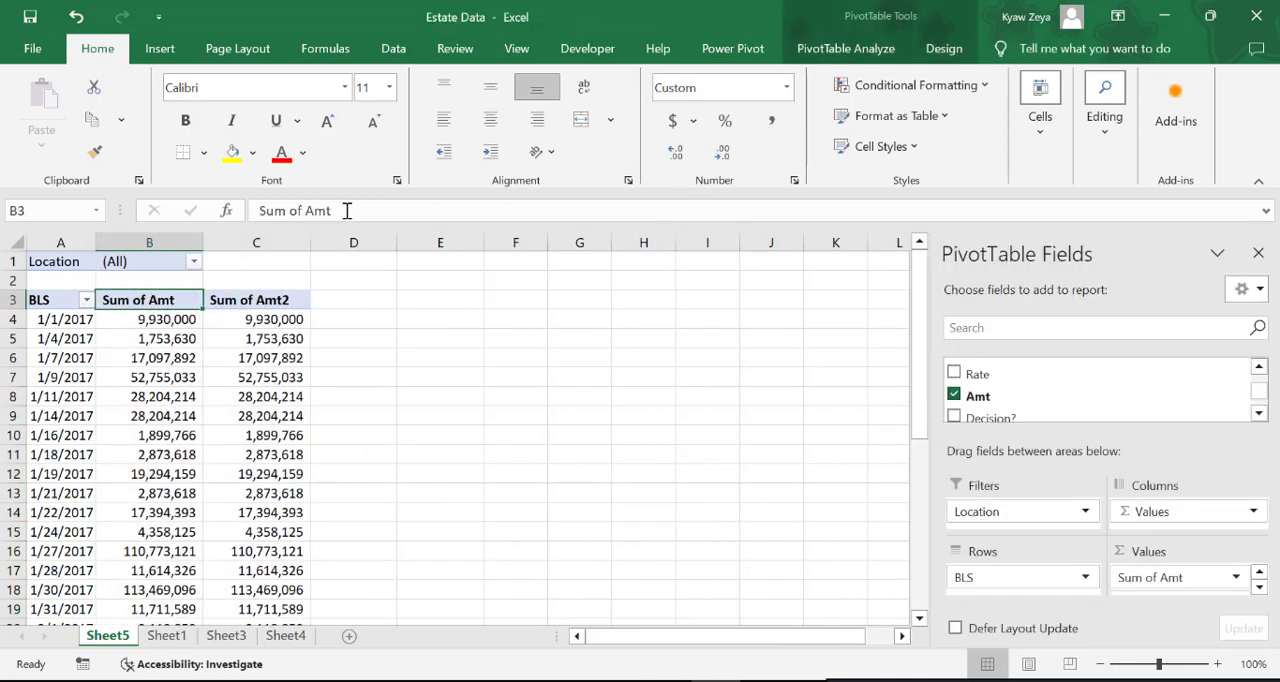
pyautogui.moveTo(347, 210); pyautogui.dragTo(62, 197)
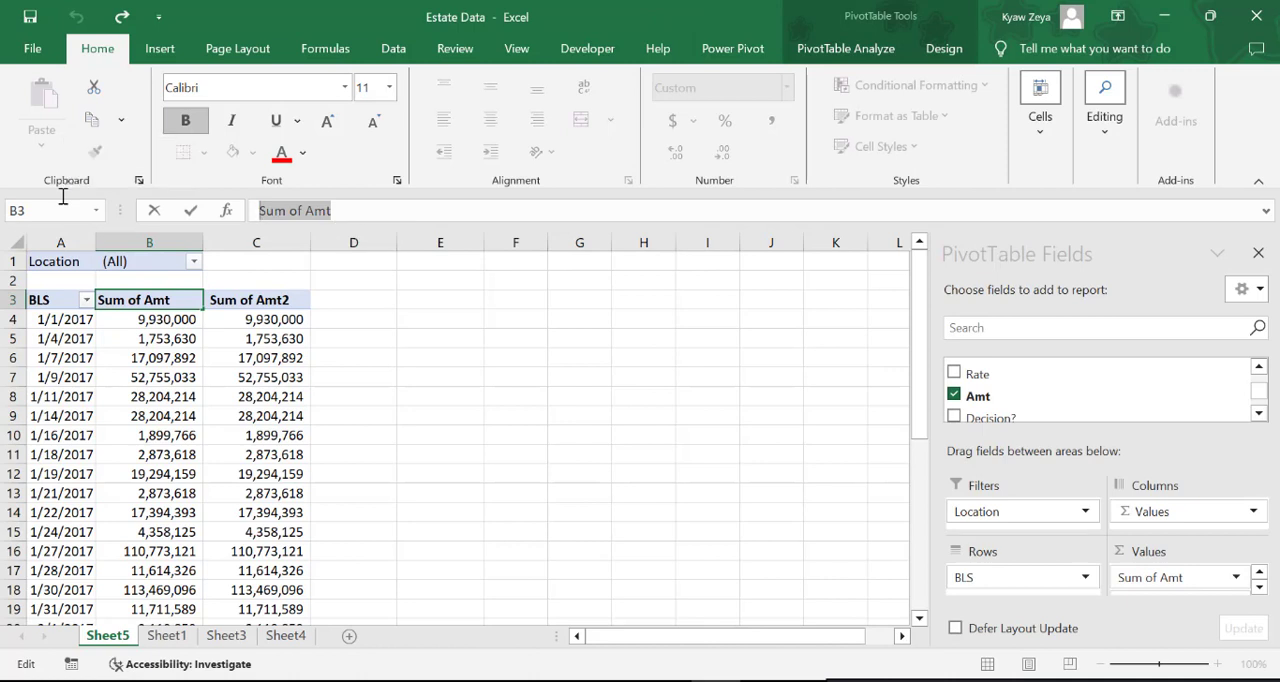
pyautogui.write('Cost')
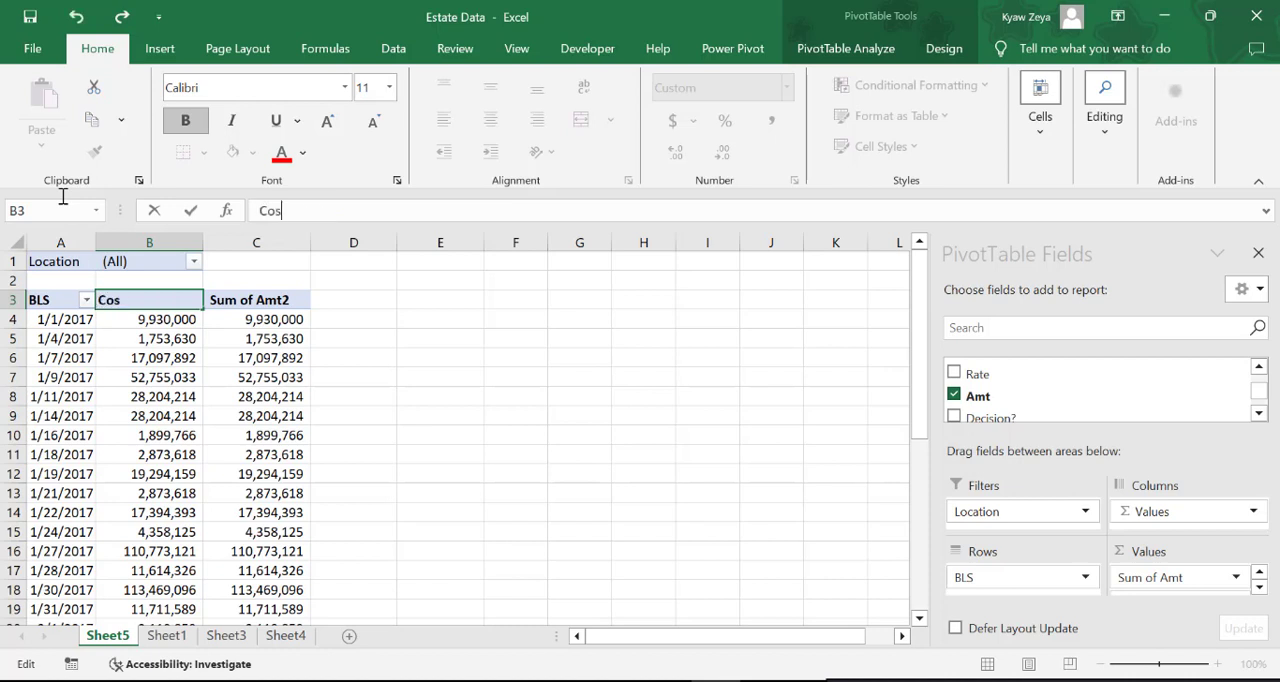
pyautogui.click(267, 299)
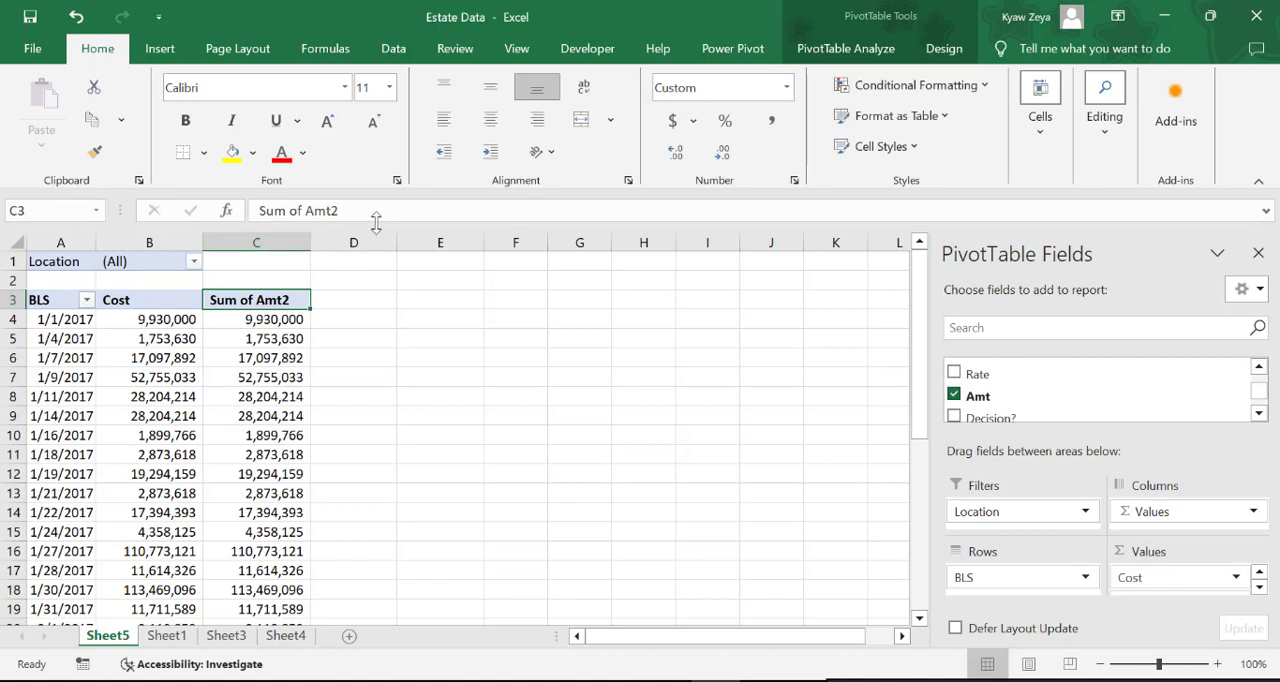
pyautogui.moveTo(405, 215); pyautogui.dragTo(258, 211)
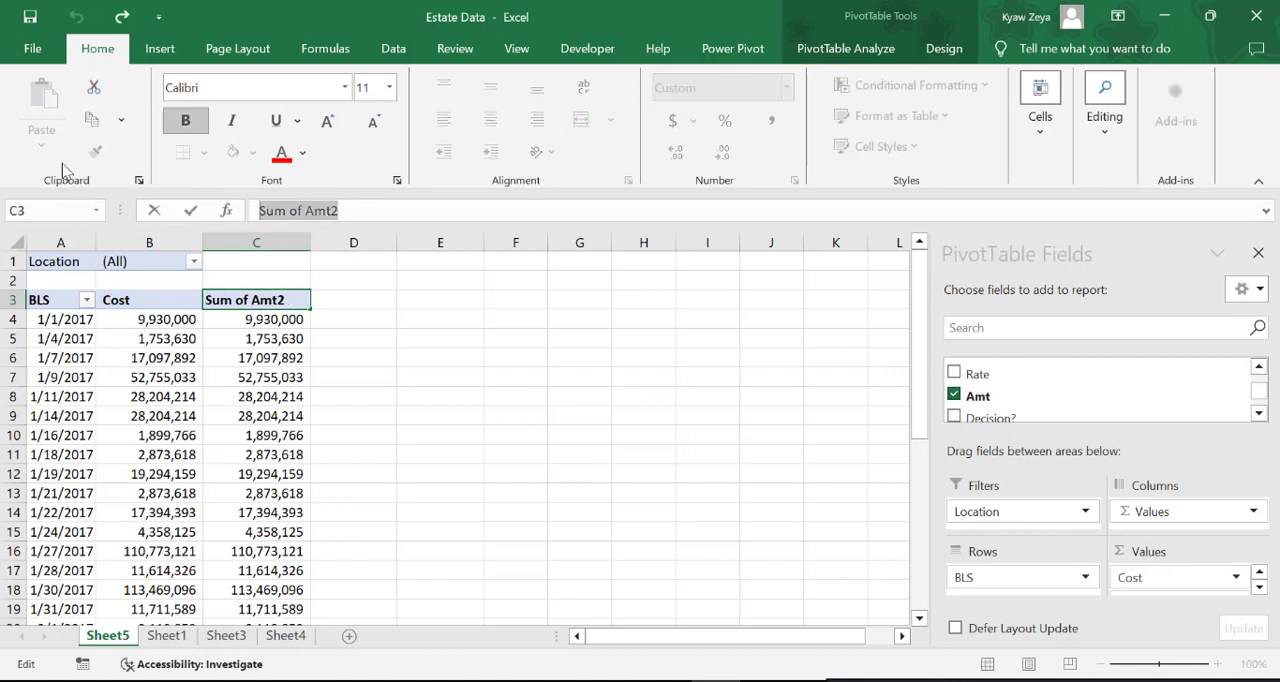
pyautogui.write('Running Total')
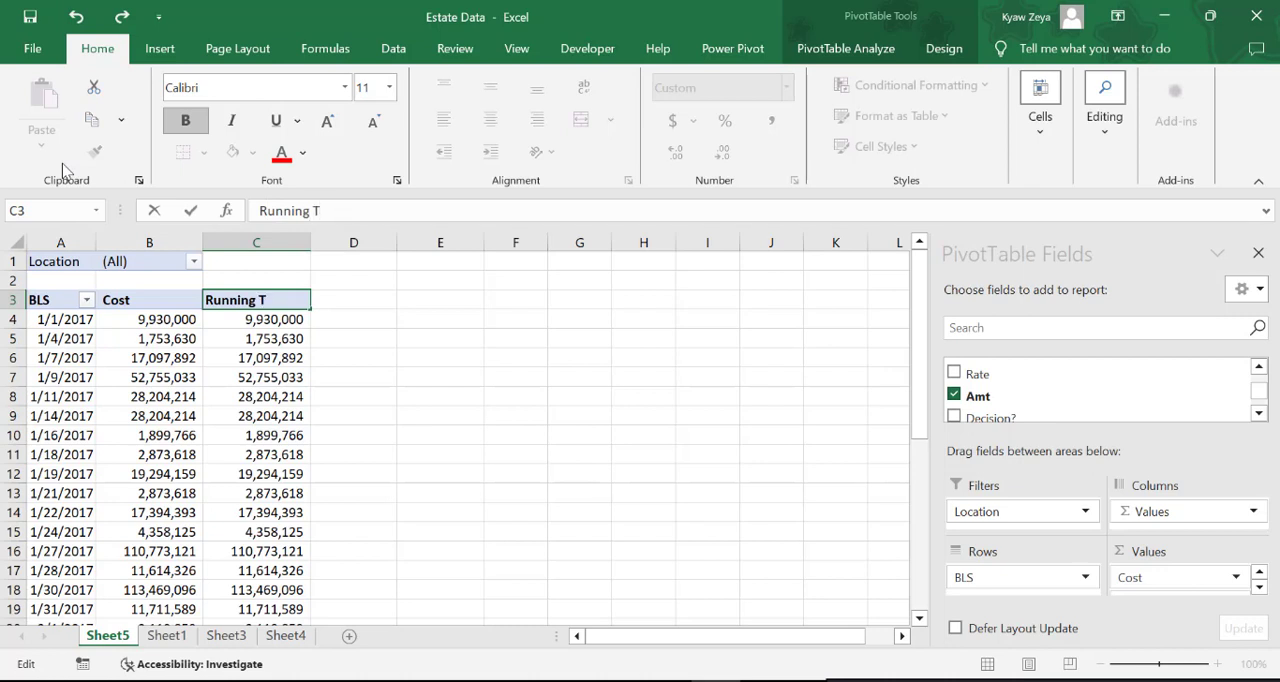
pyautogui.click(455, 454)
# Show the Running Total column's values as a running total with BLS as the base field
pyautogui.rightClick(282, 302)
pyautogui.moveTo(424, 540)
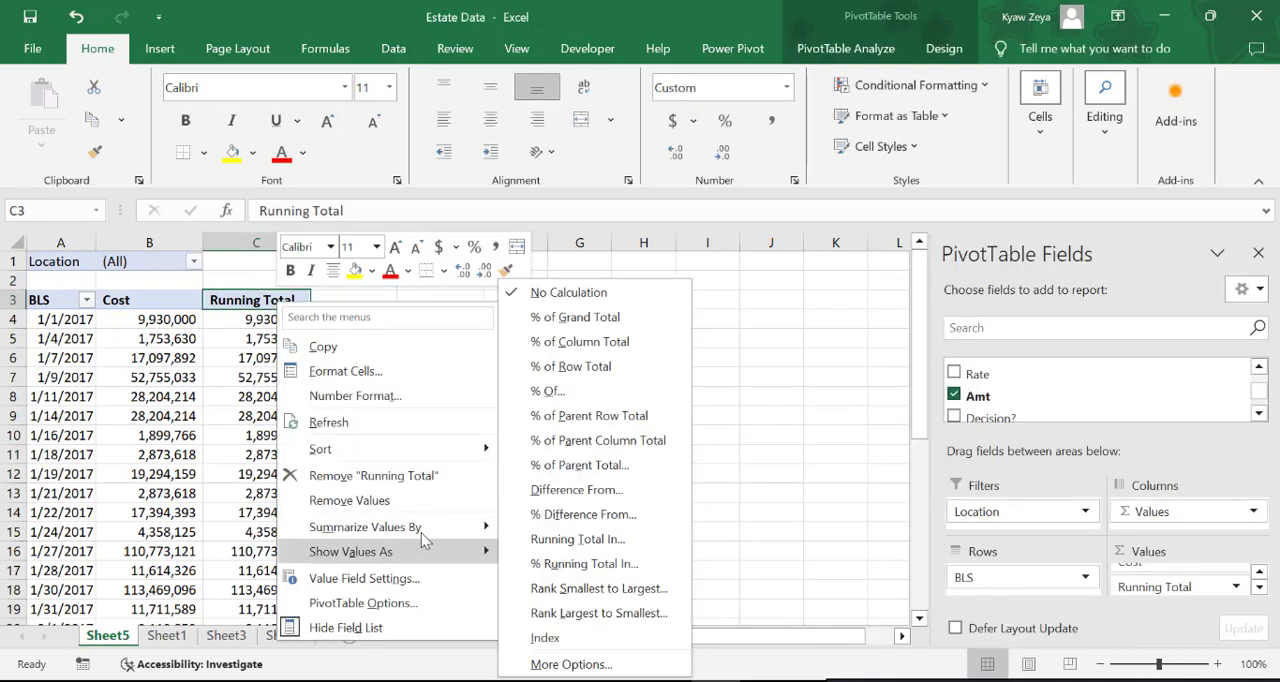
pyautogui.click(603, 540)
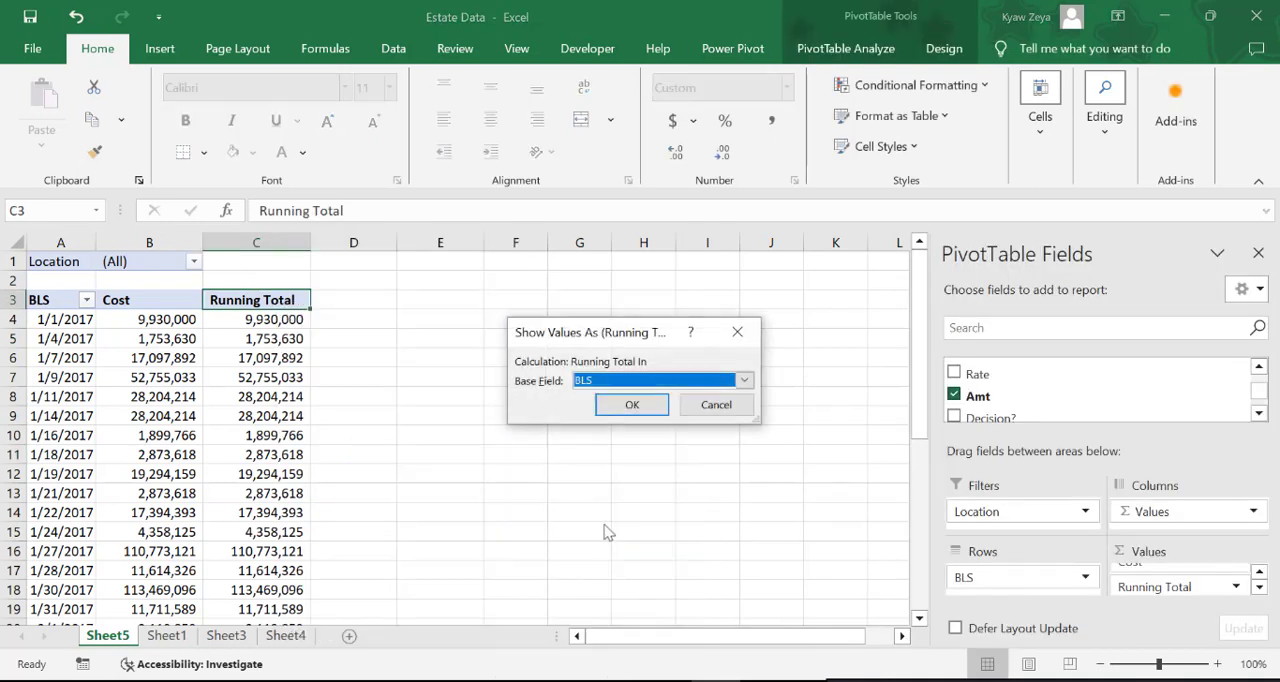
pyautogui.click(632, 403)
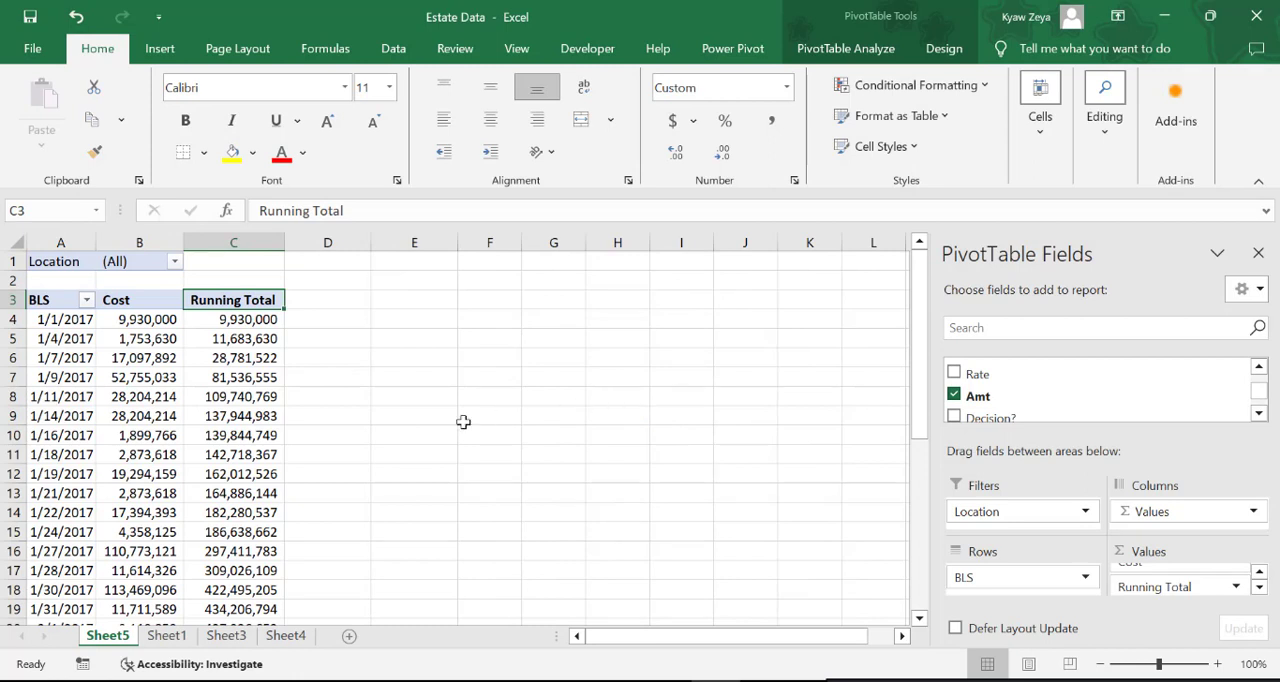
pyautogui.click(606, 486)
pyautogui.click(249, 450)
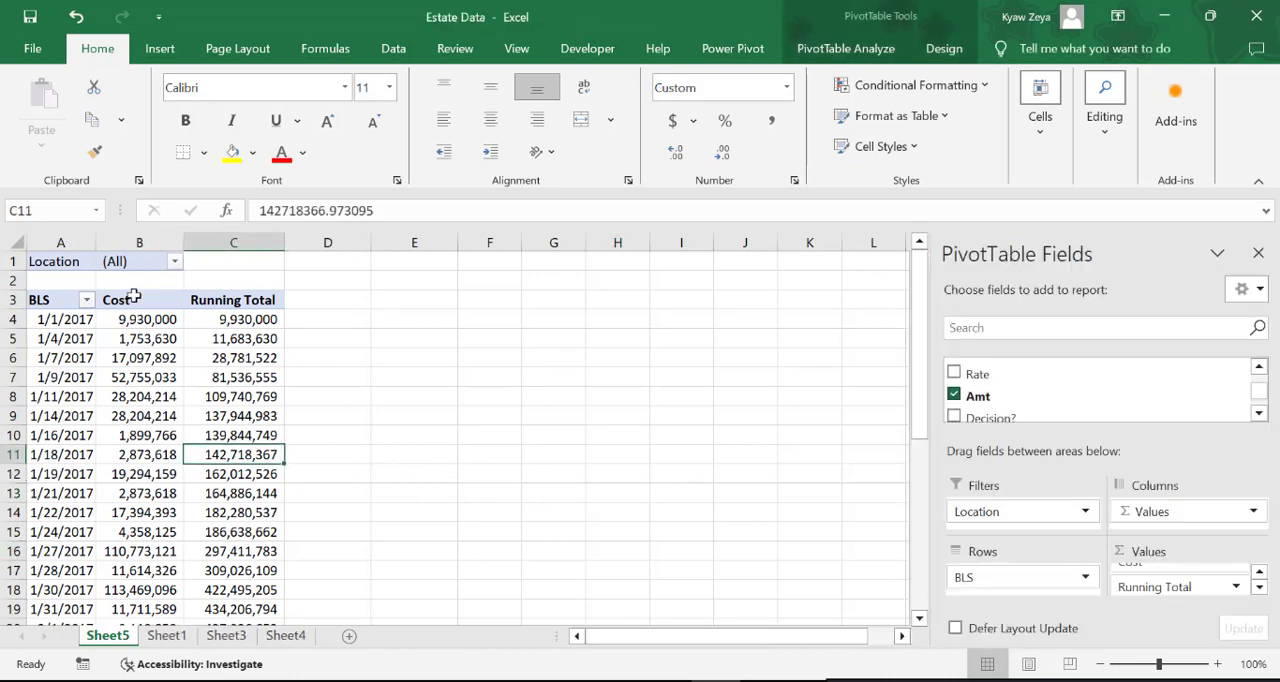
# Rename the PivotTable worksheet Sheet5 as PT
pyautogui.rightClick(104, 640)
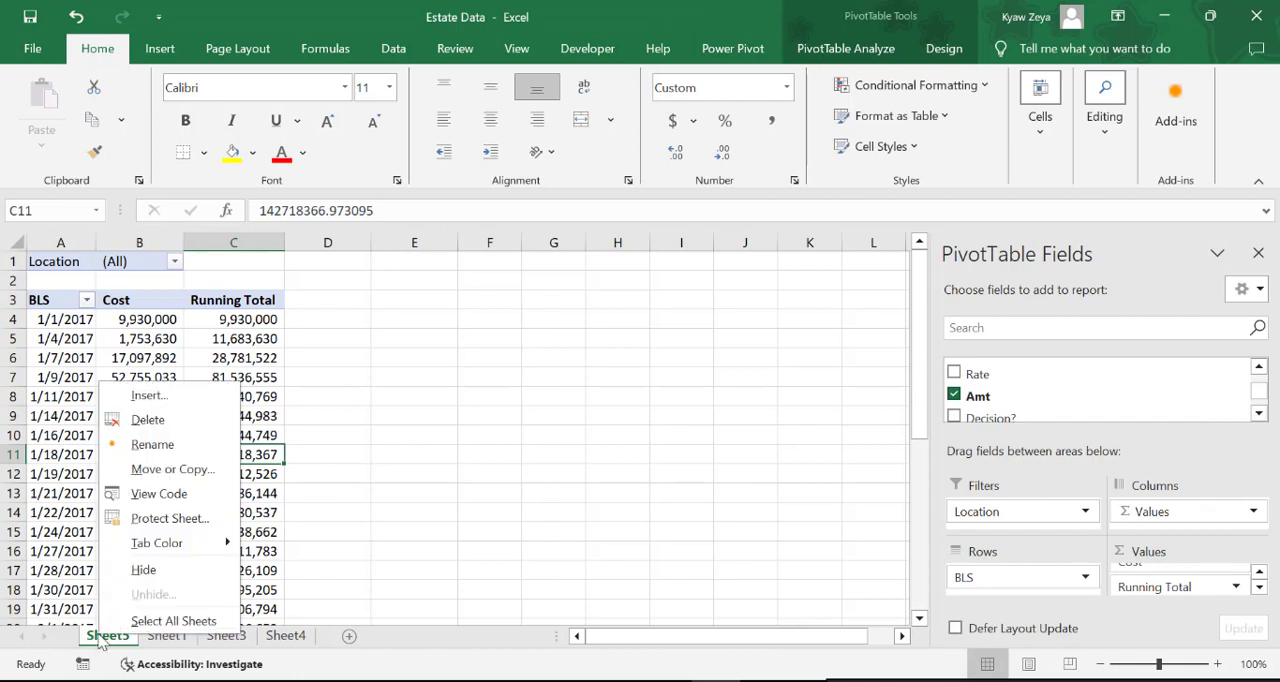
pyautogui.click(173, 445)
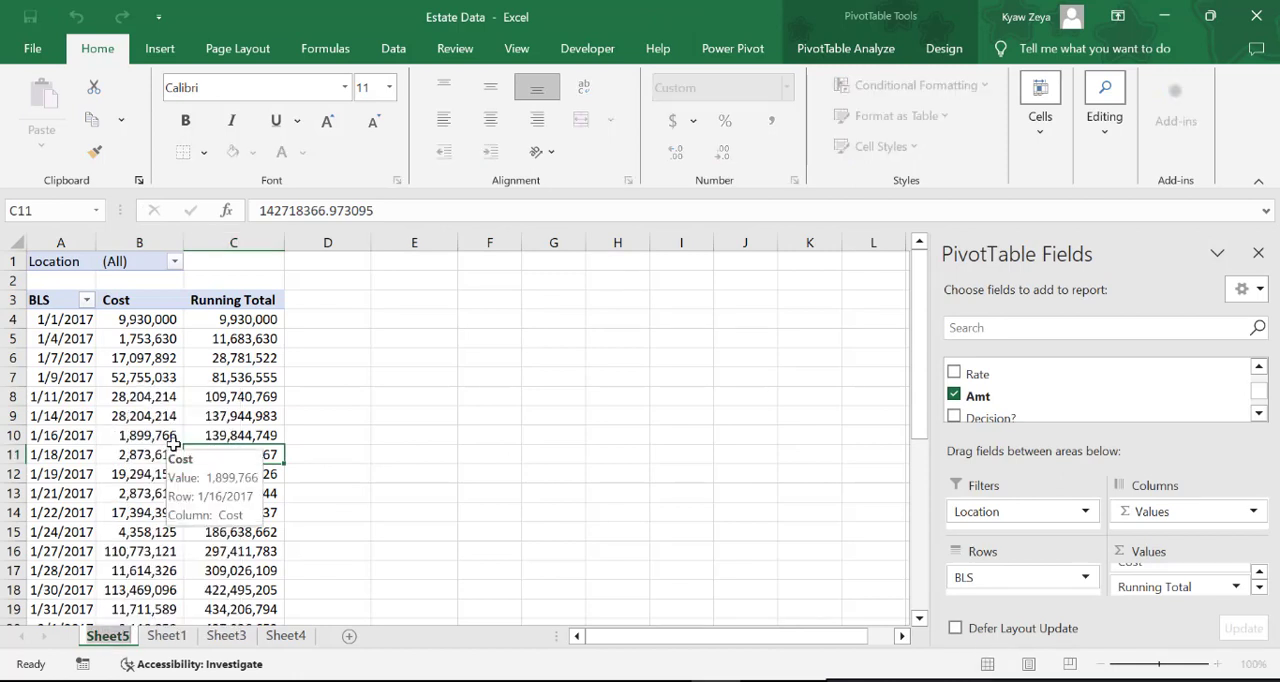
pyautogui.write('PT')
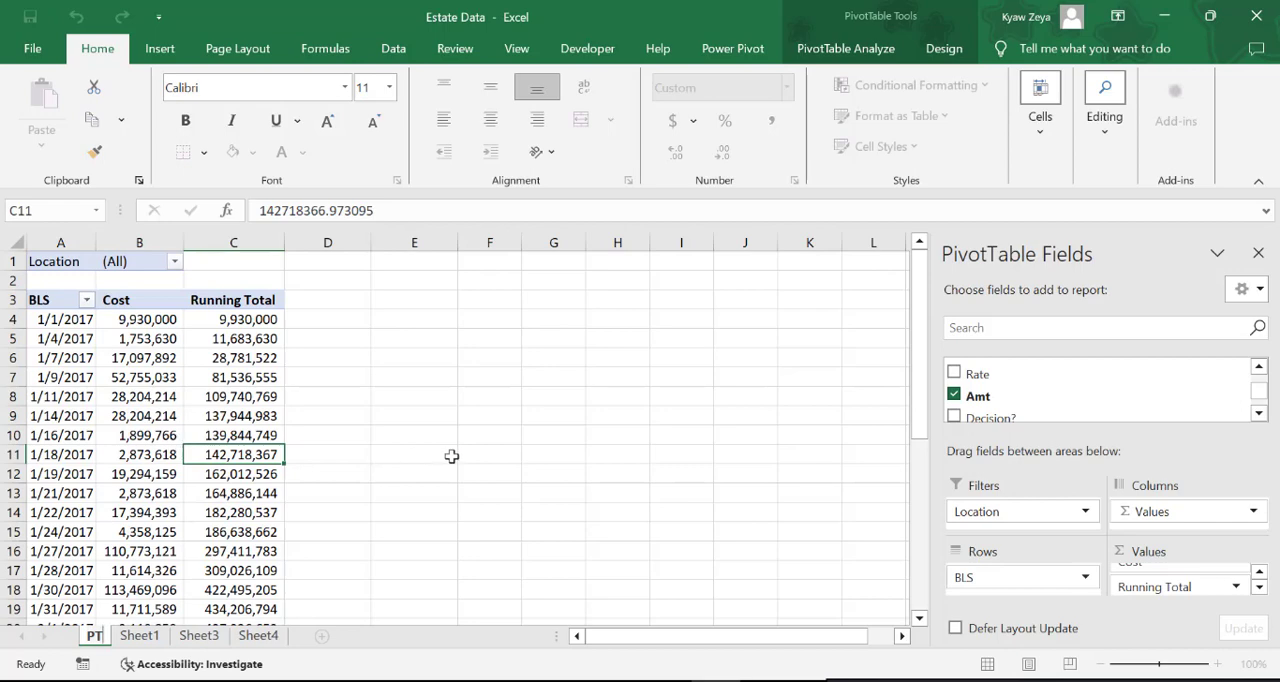
pyautogui.click(462, 457)
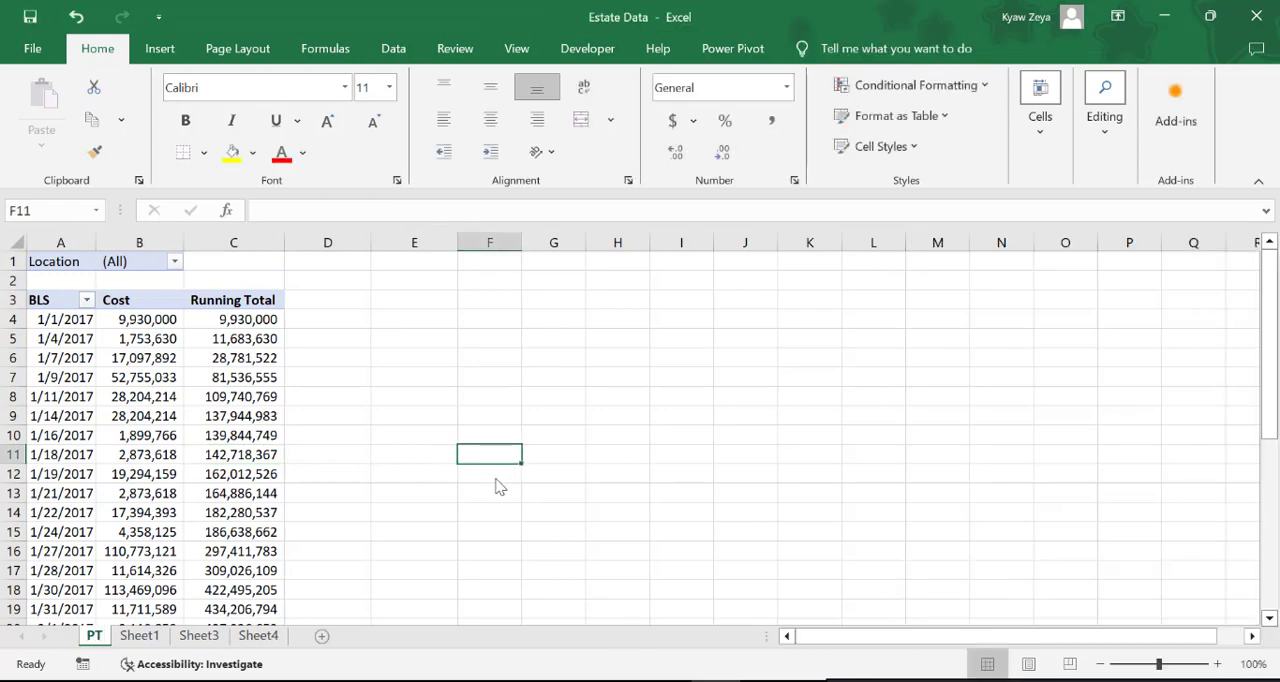
# Rename the source table worksheet Sheet1 as Data
pyautogui.click(140, 636)
pyautogui.rightClick(140, 636)
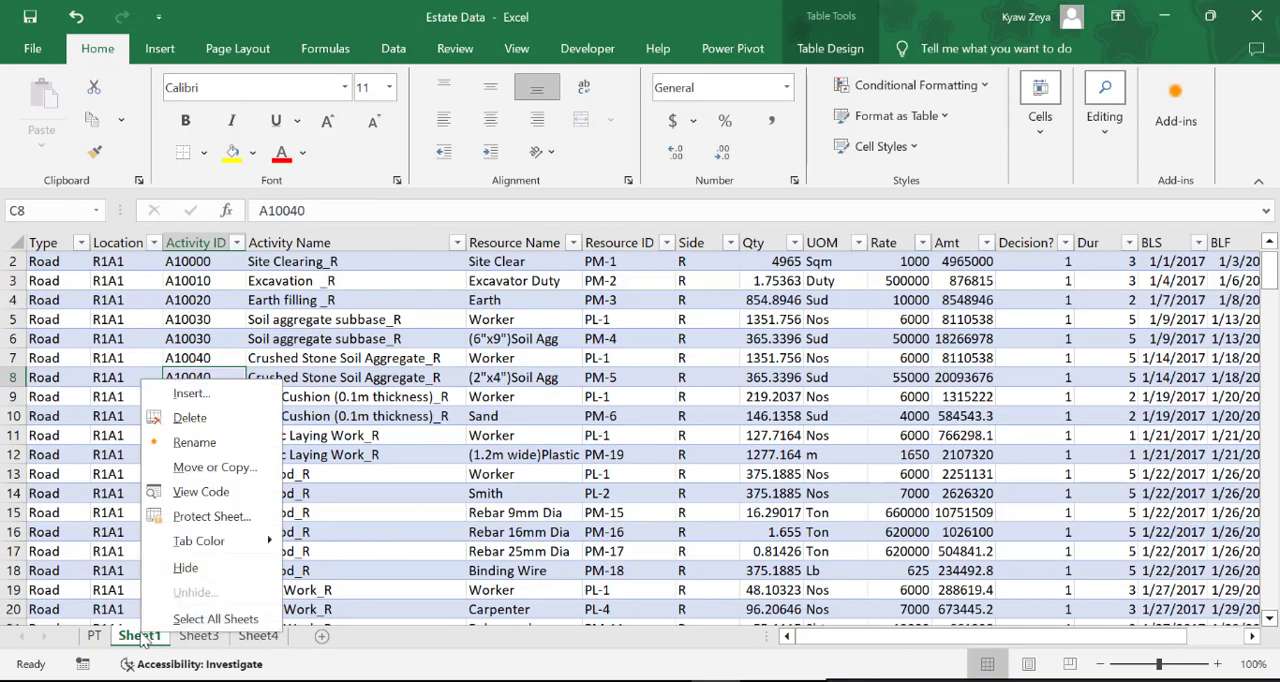
pyautogui.click(195, 442)
pyautogui.write('D')
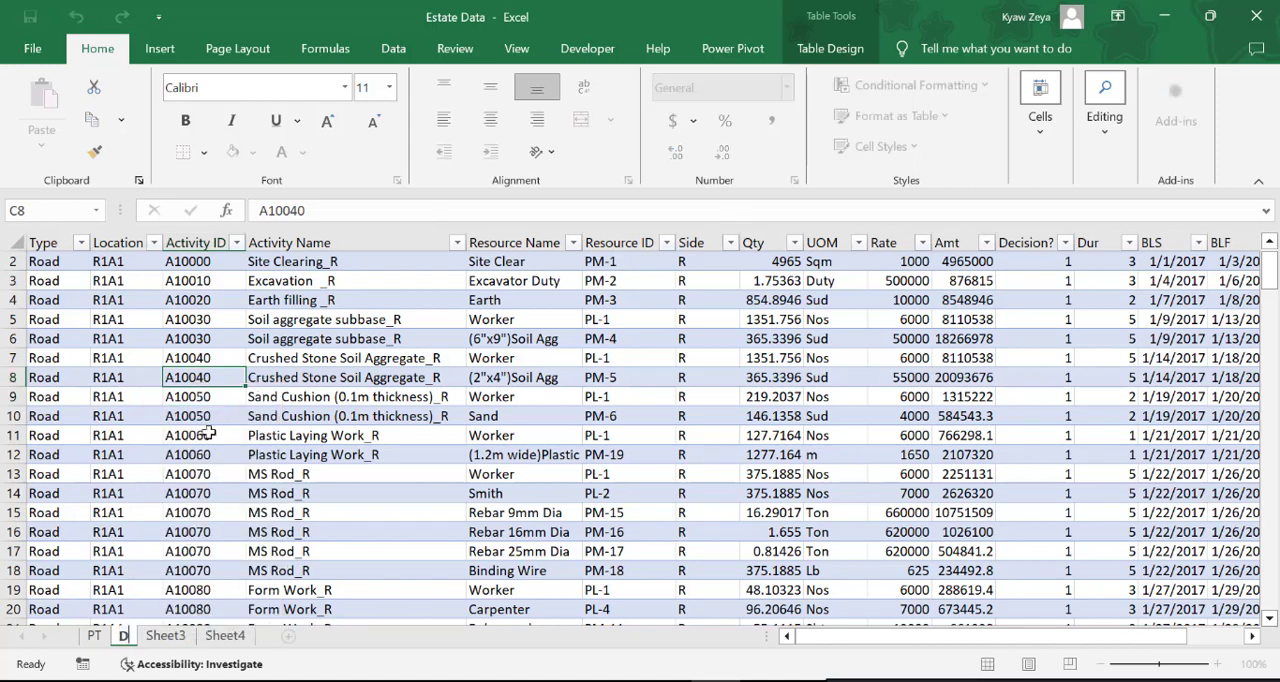
pyautogui.write('ata')
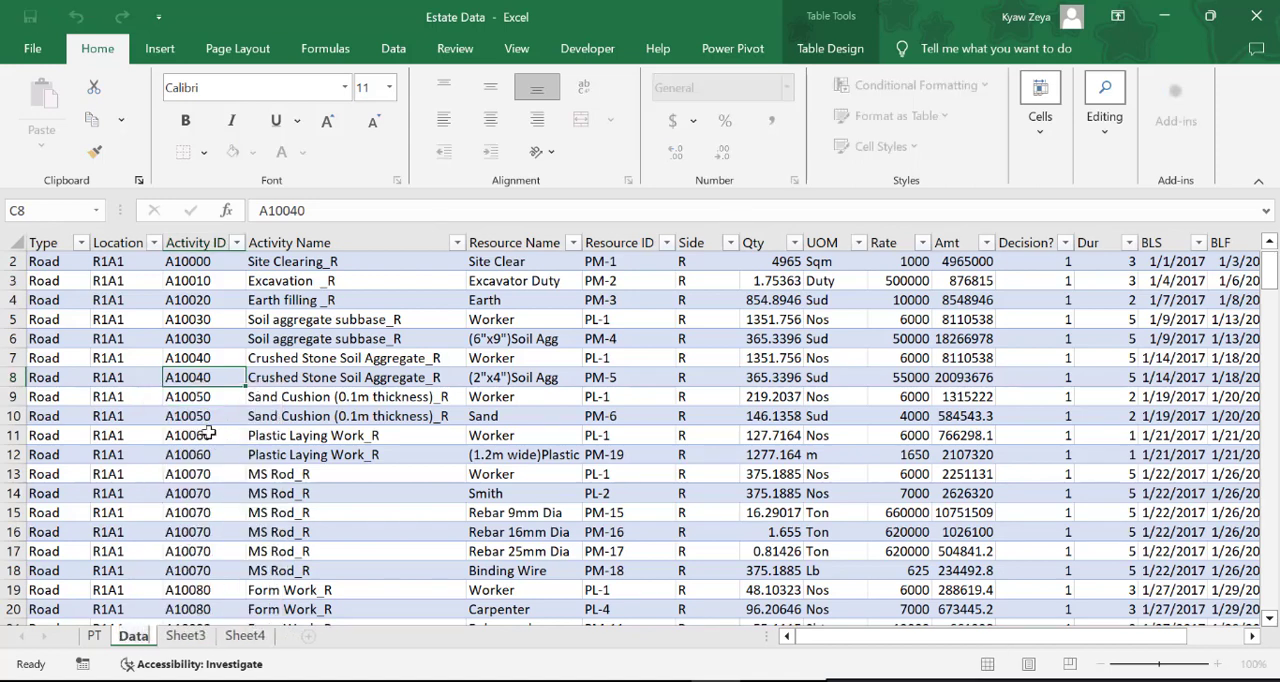
# Rename the empty worksheet Sheet3 as Chart
pyautogui.click(186, 636)
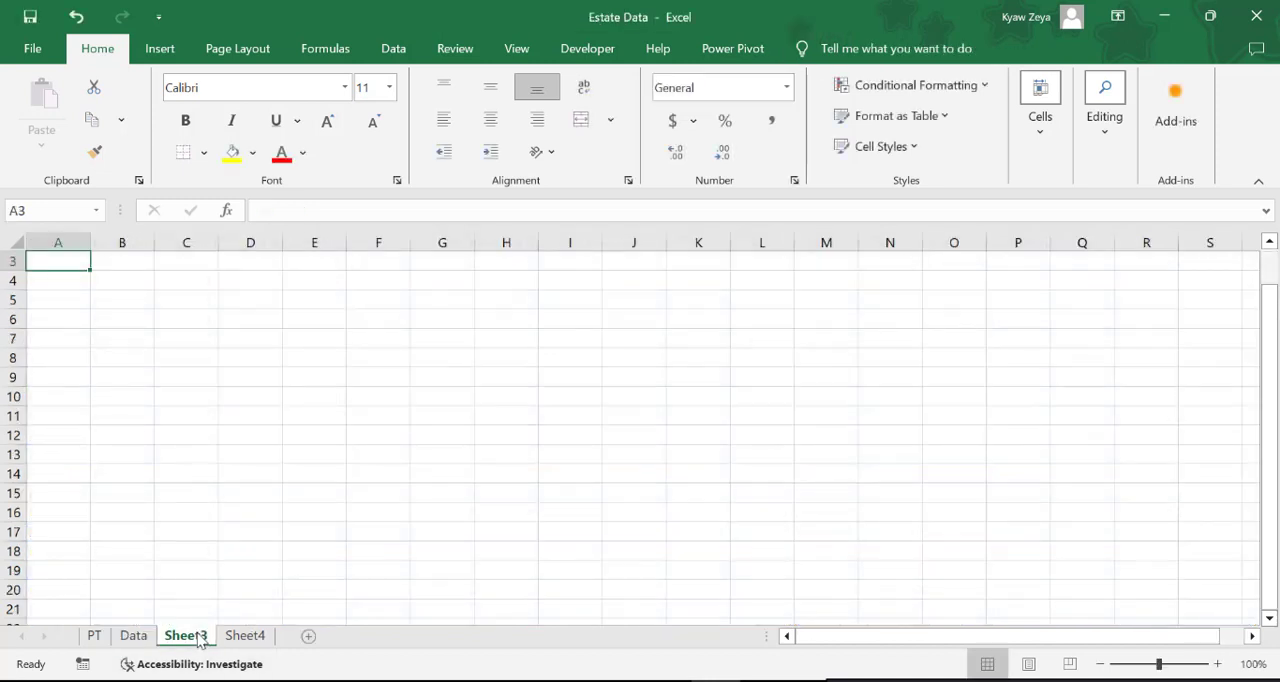
pyautogui.rightClick(200, 641)
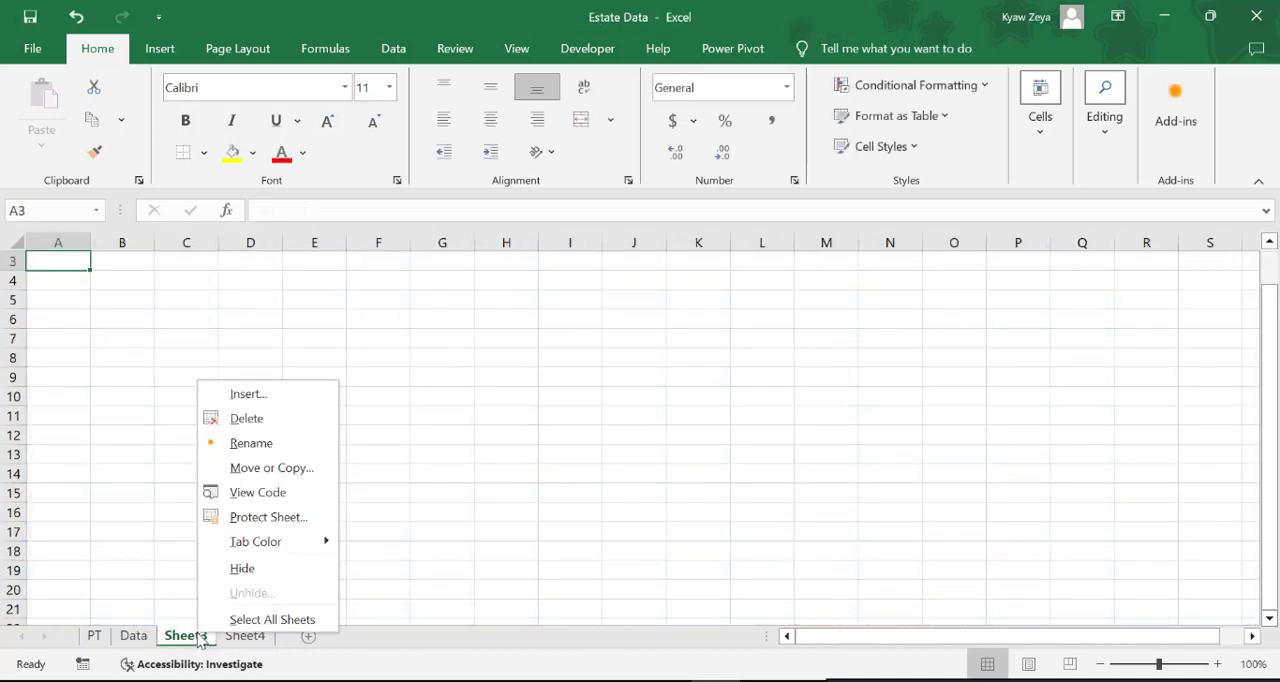
pyautogui.click(282, 451)
pyautogui.write('Chart')
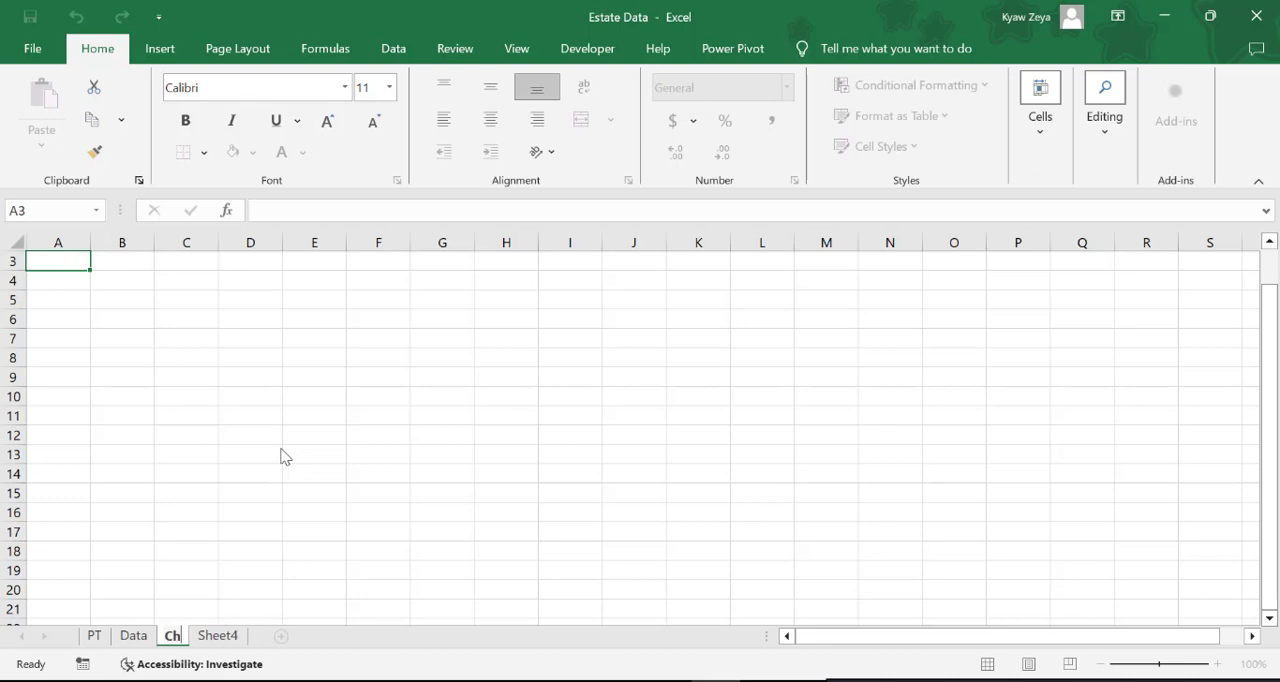
pyautogui.click(352, 468)
# Insert a Clustered Column PivotChart from the PivotTable on the PT sheet and move it clear of the table
pyautogui.click(94, 636)
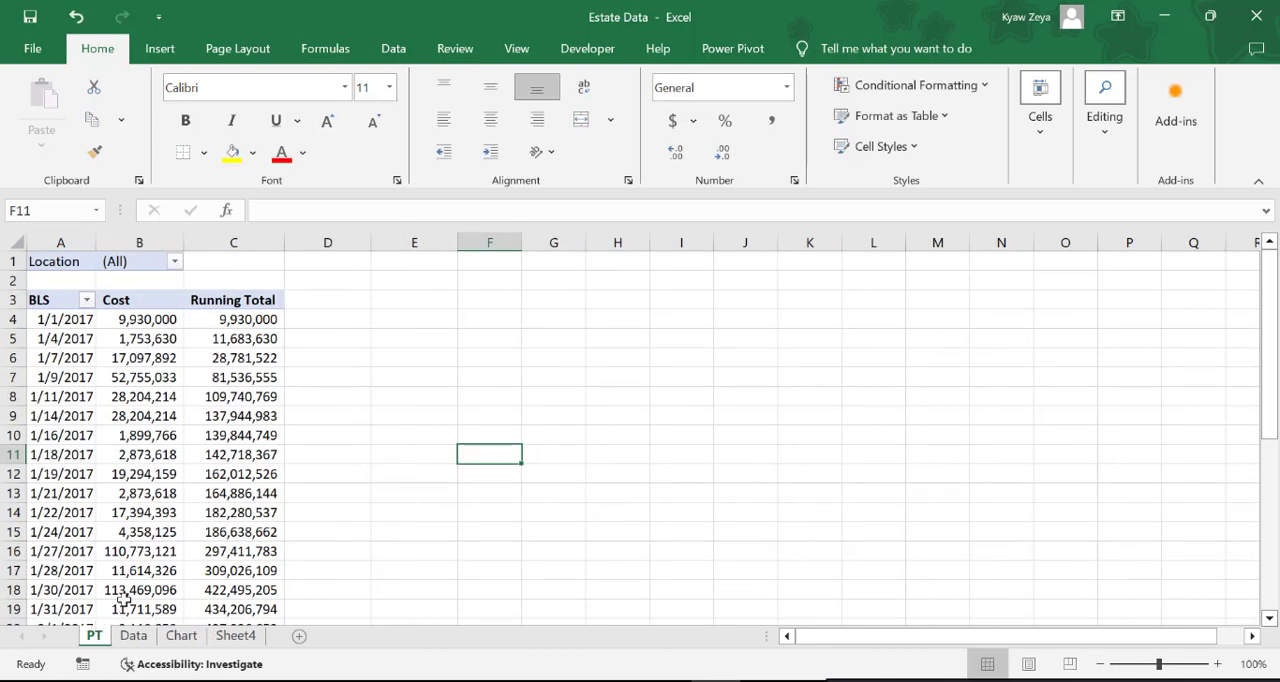
pyautogui.click(150, 570)
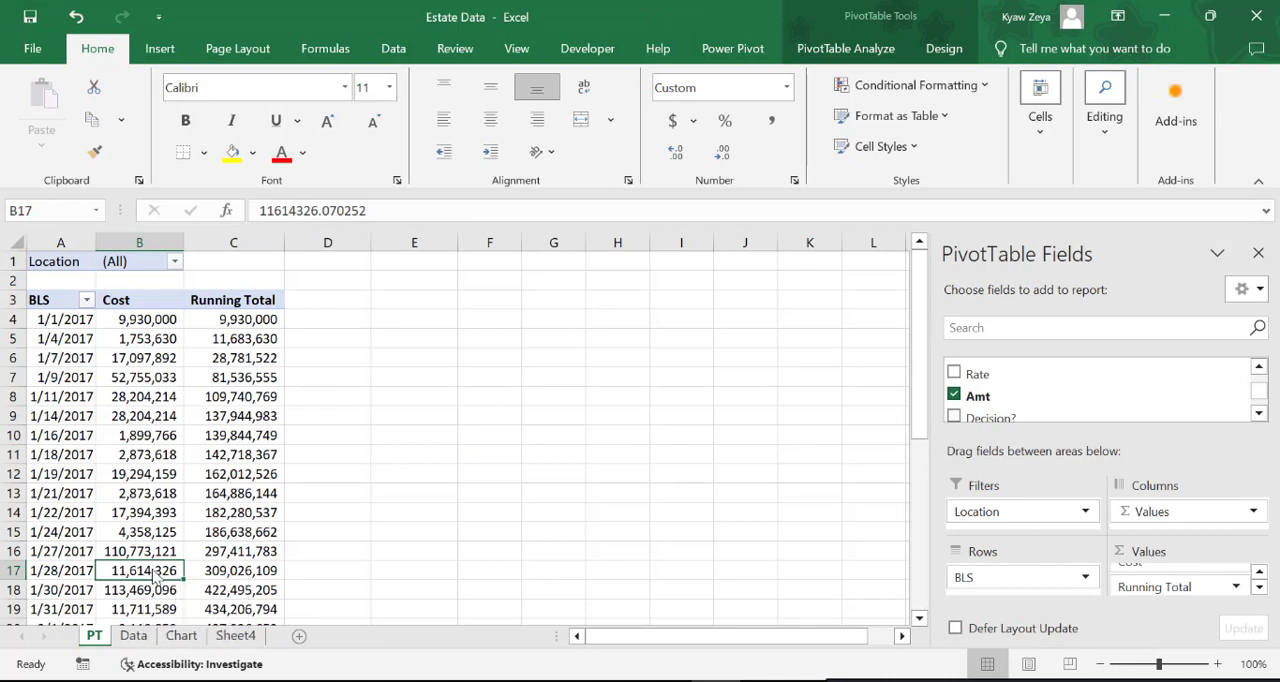
pyautogui.click(160, 50)
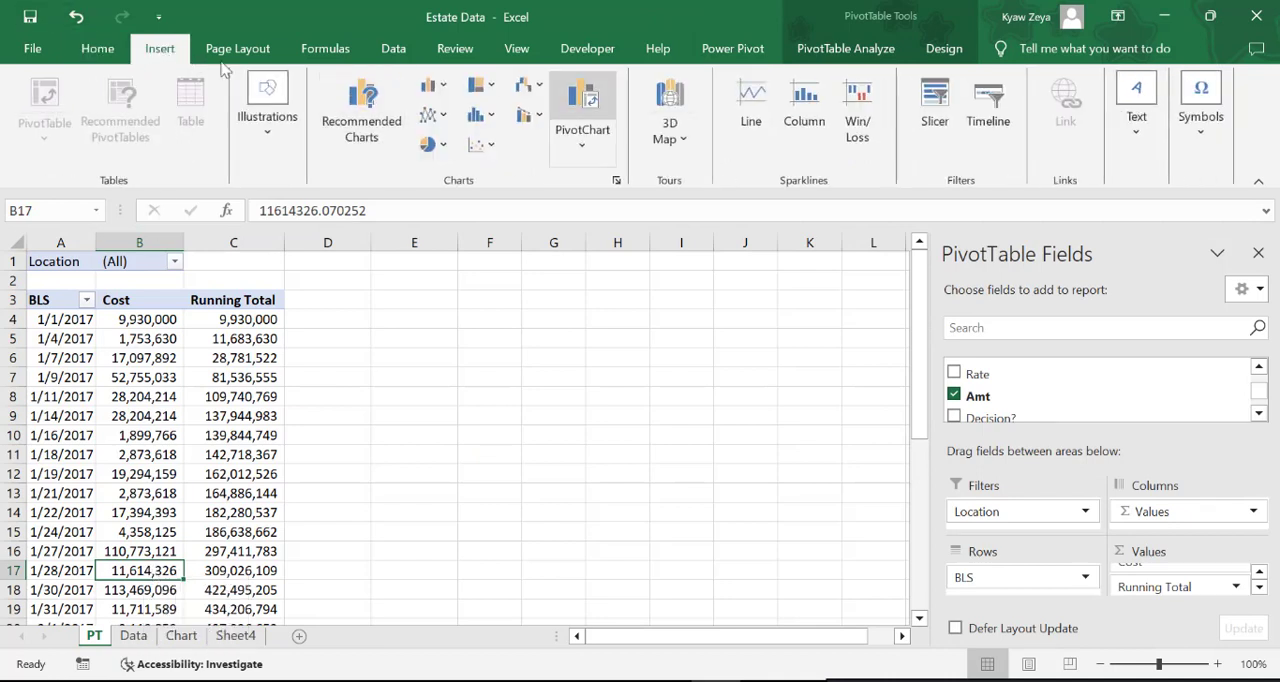
pyautogui.click(582, 135)
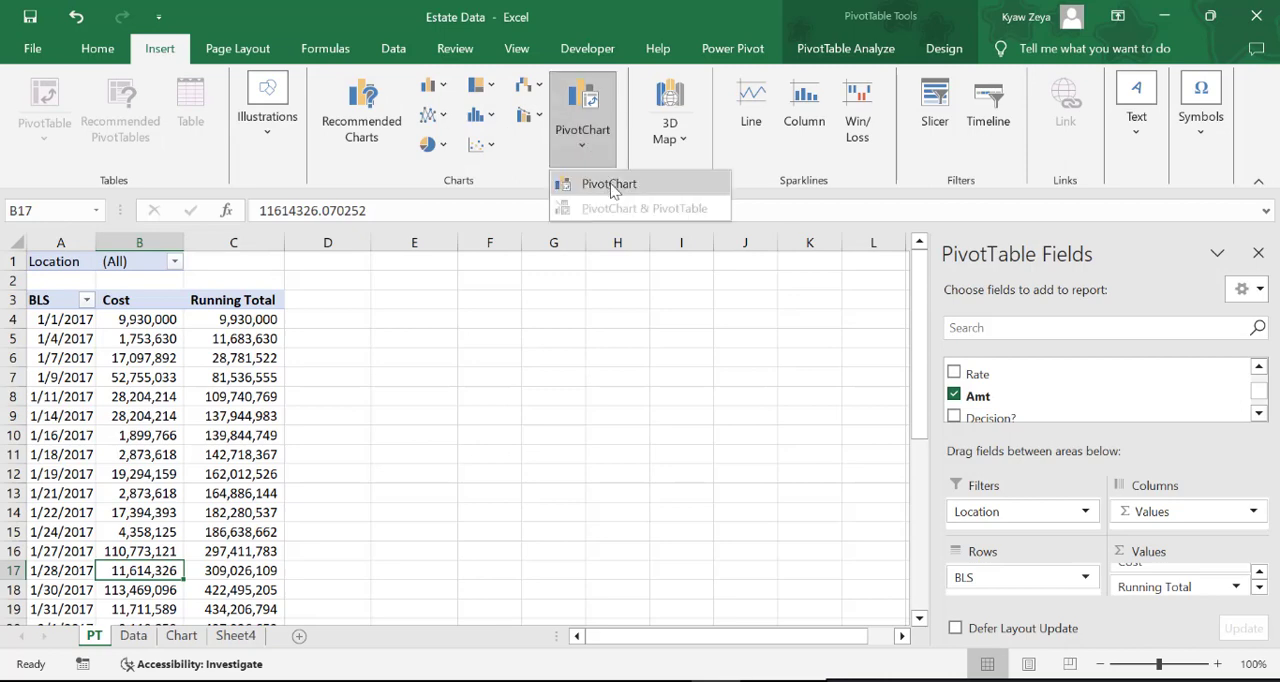
pyautogui.click(613, 190)
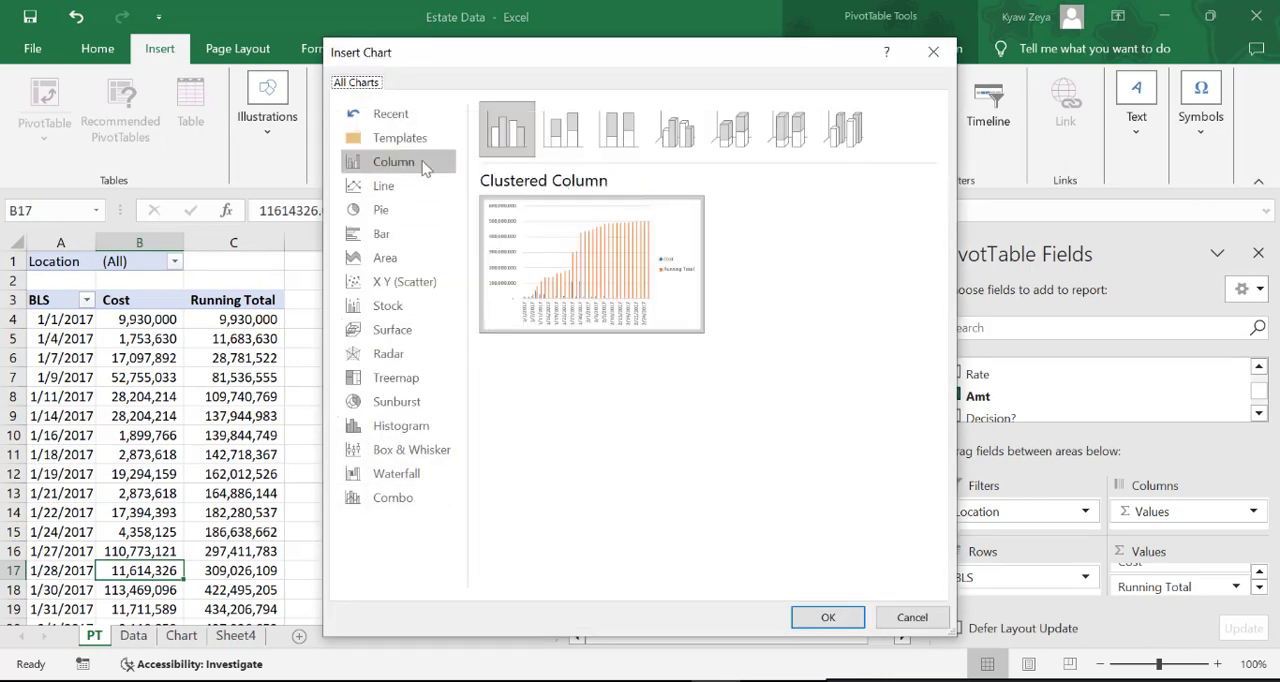
pyautogui.moveTo(519, 150)
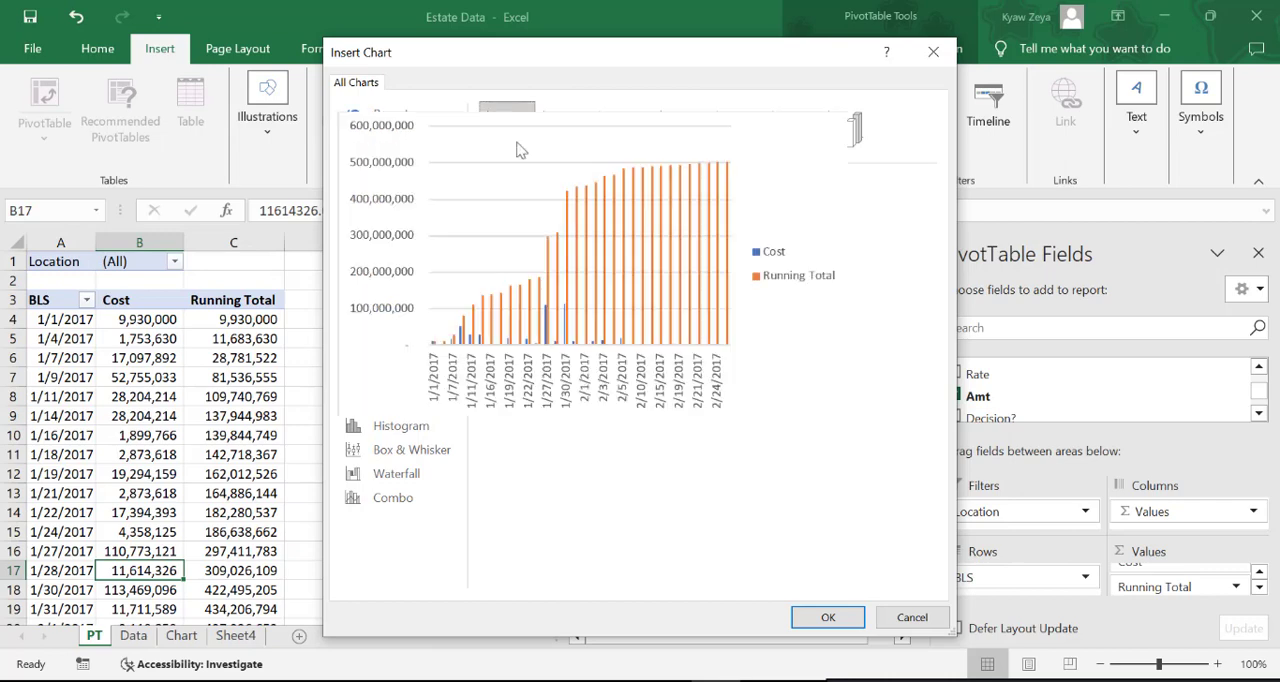
pyautogui.click(828, 617)
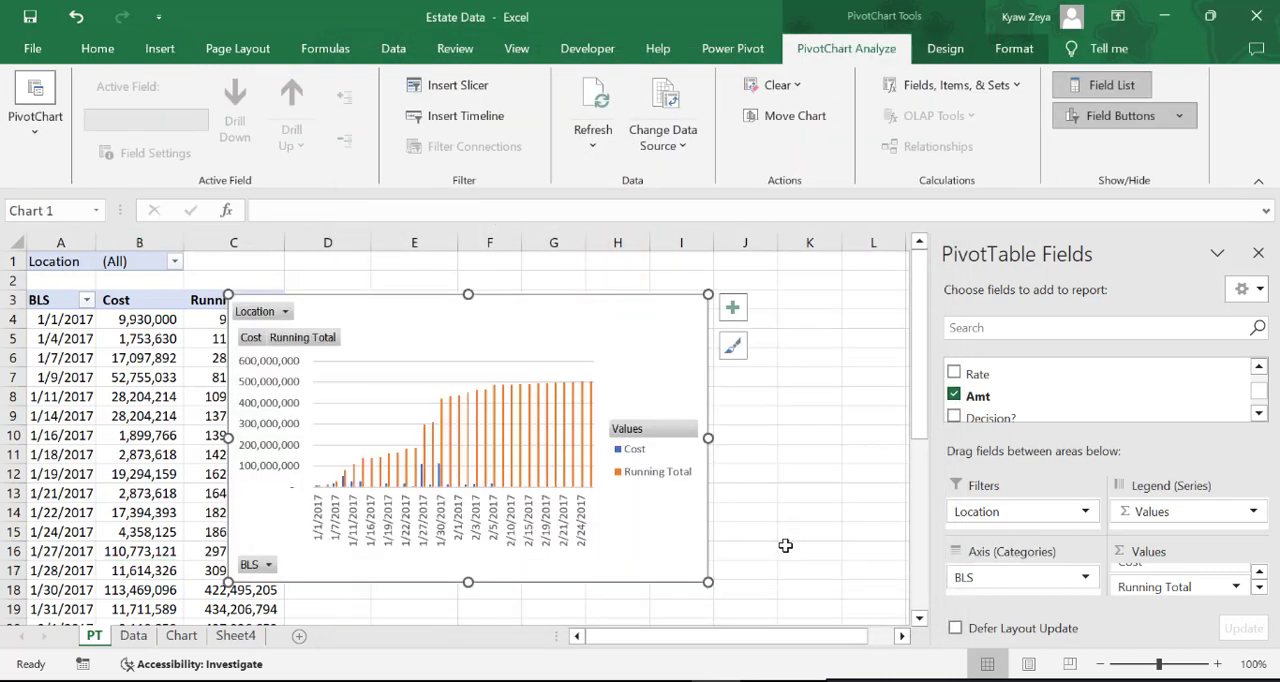
pyautogui.moveTo(531, 297); pyautogui.dragTo(612, 275)
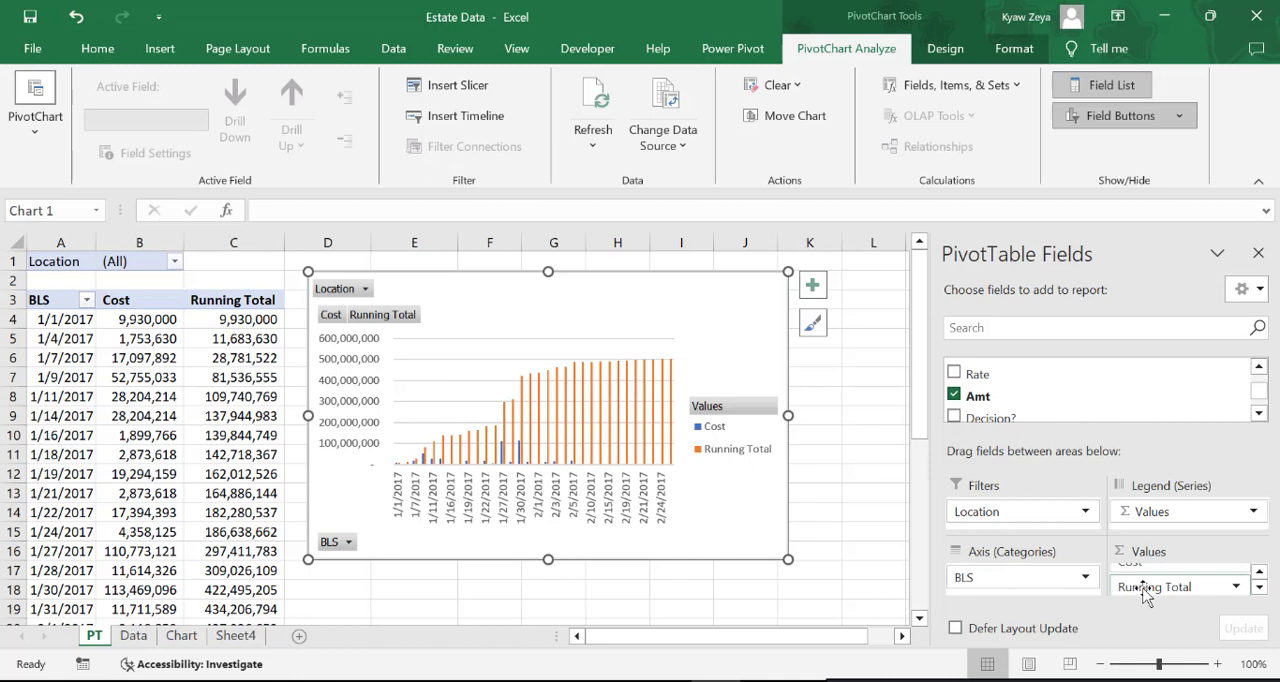
# Remove Running Total from the PivotChart's values, and reposition and widen the chart beside the remaining Cost column
pyautogui.moveTo(1146, 592); pyautogui.dragTo(770, 614)
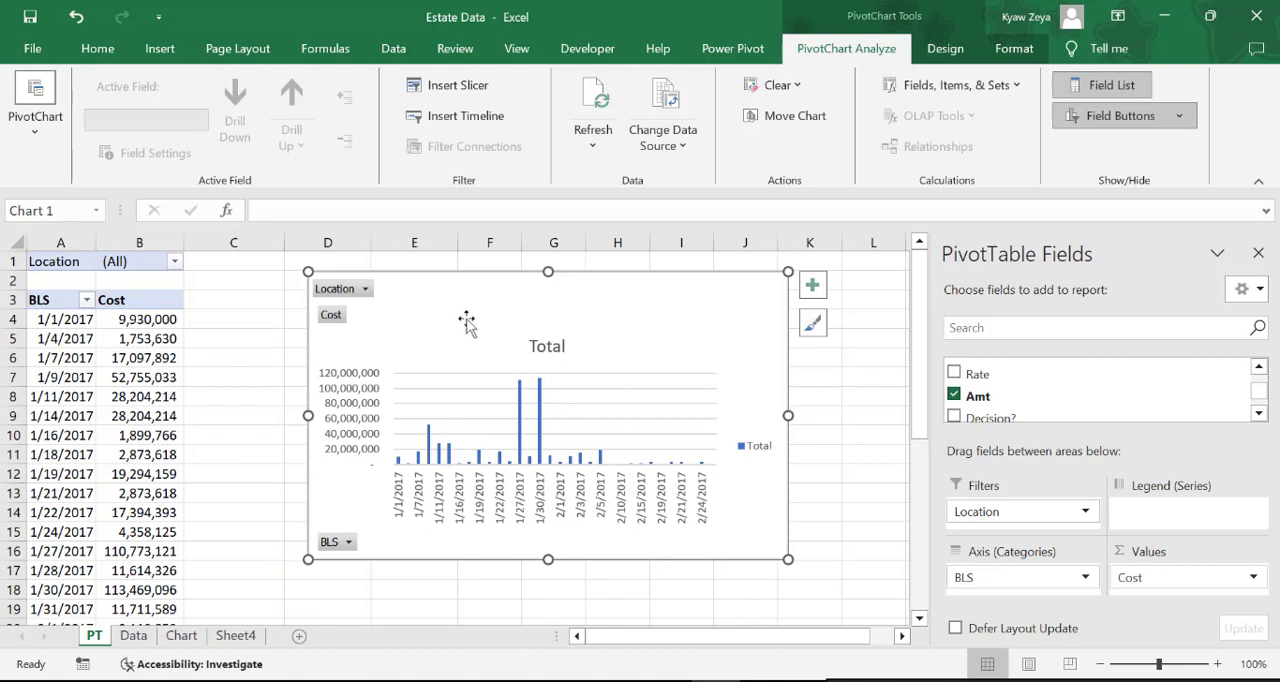
pyautogui.moveTo(423, 283); pyautogui.dragTo(337, 294)
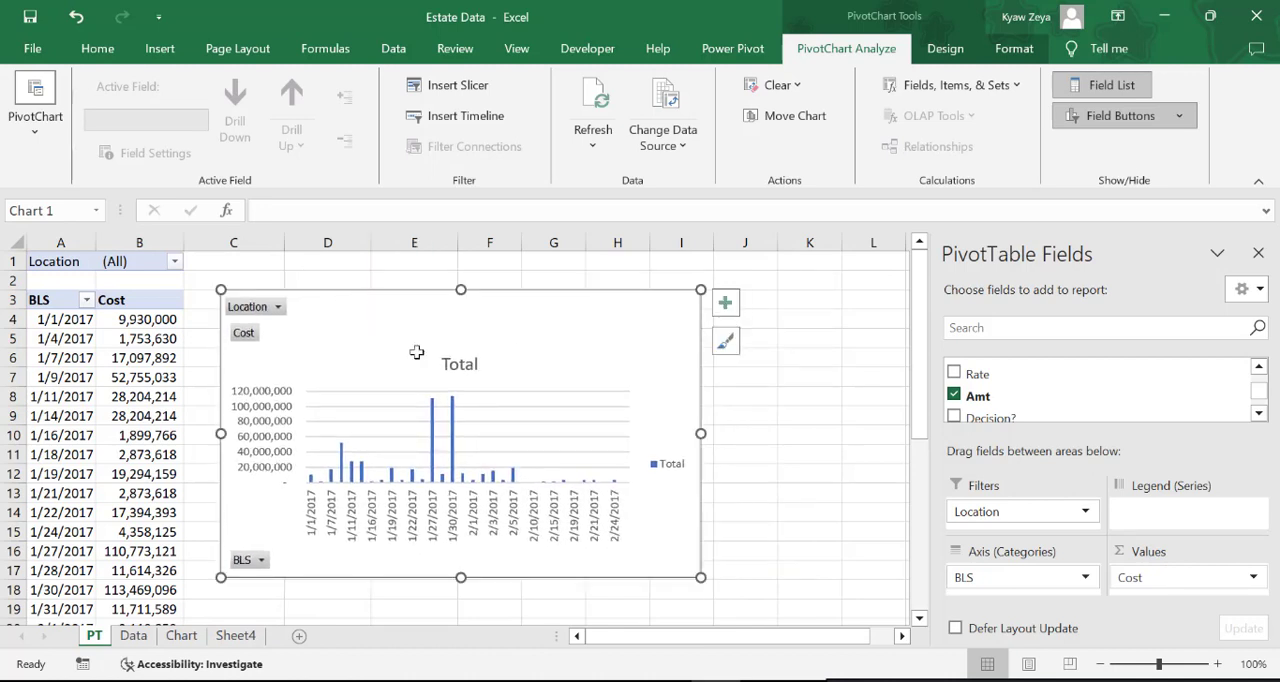
pyautogui.moveTo(700, 577); pyautogui.dragTo(787, 570)
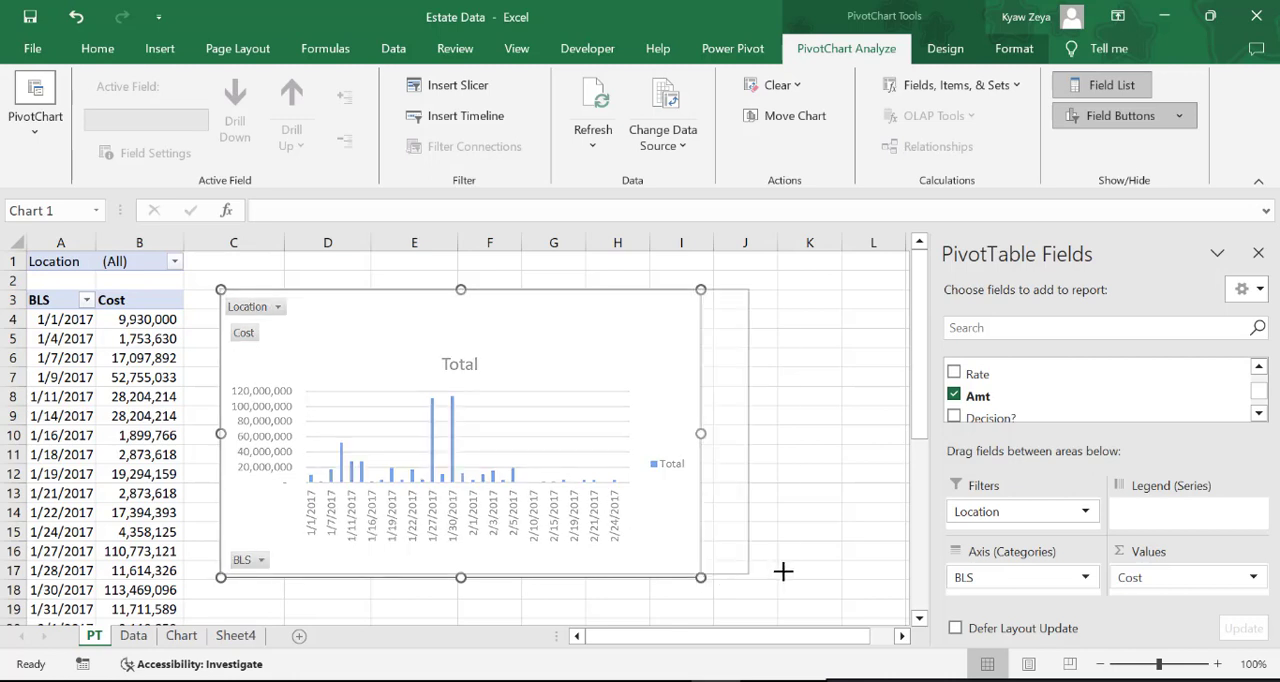
# Hide the gridlines on the PT worksheet
pyautogui.click(855, 474)
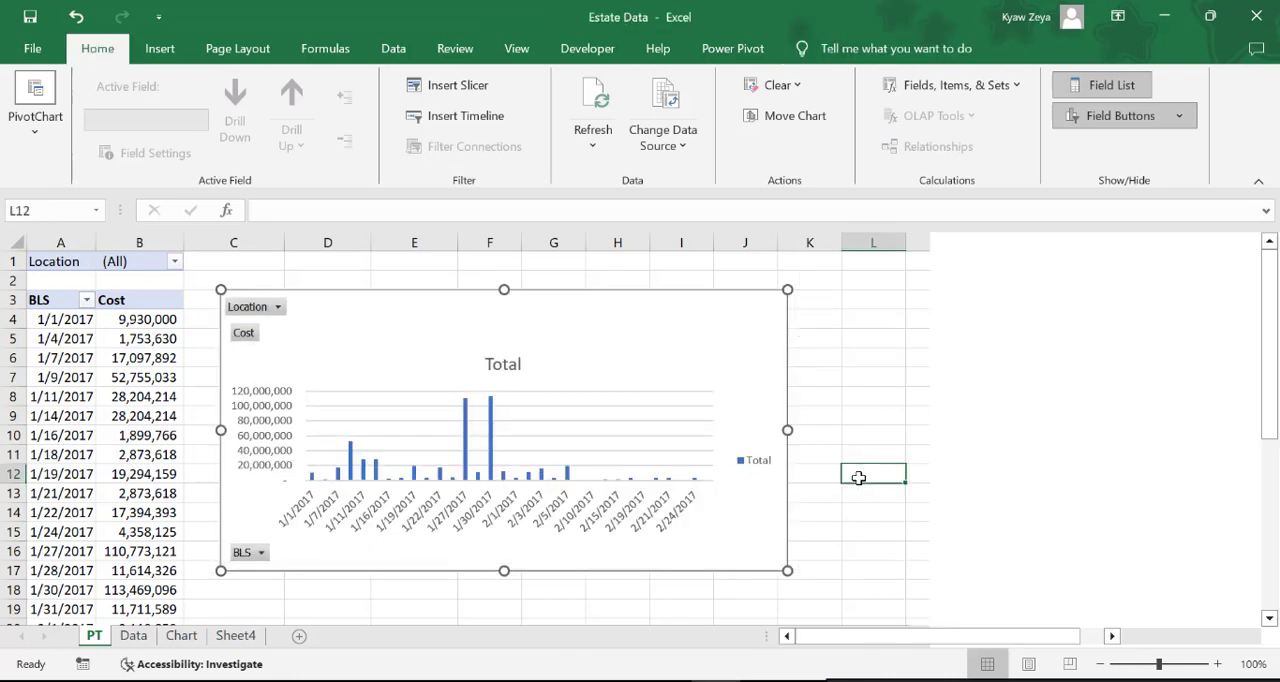
pyautogui.click(516, 50)
pyautogui.click(306, 119)
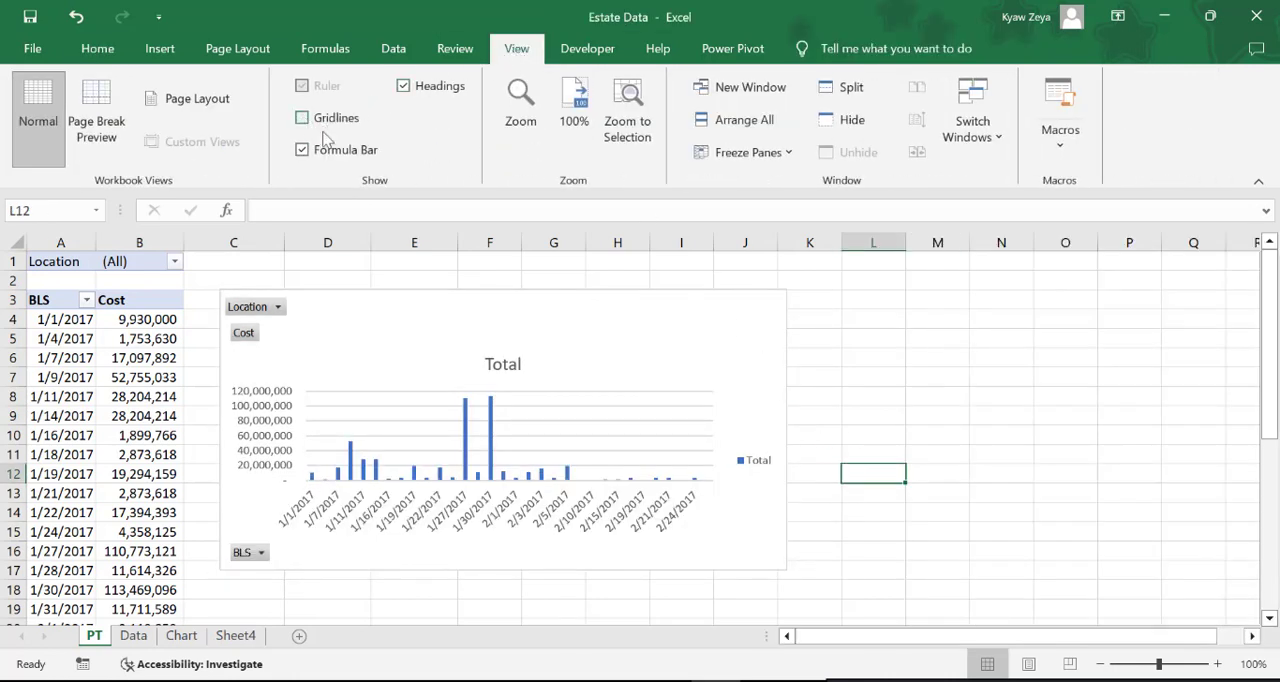
pyautogui.click(857, 556)
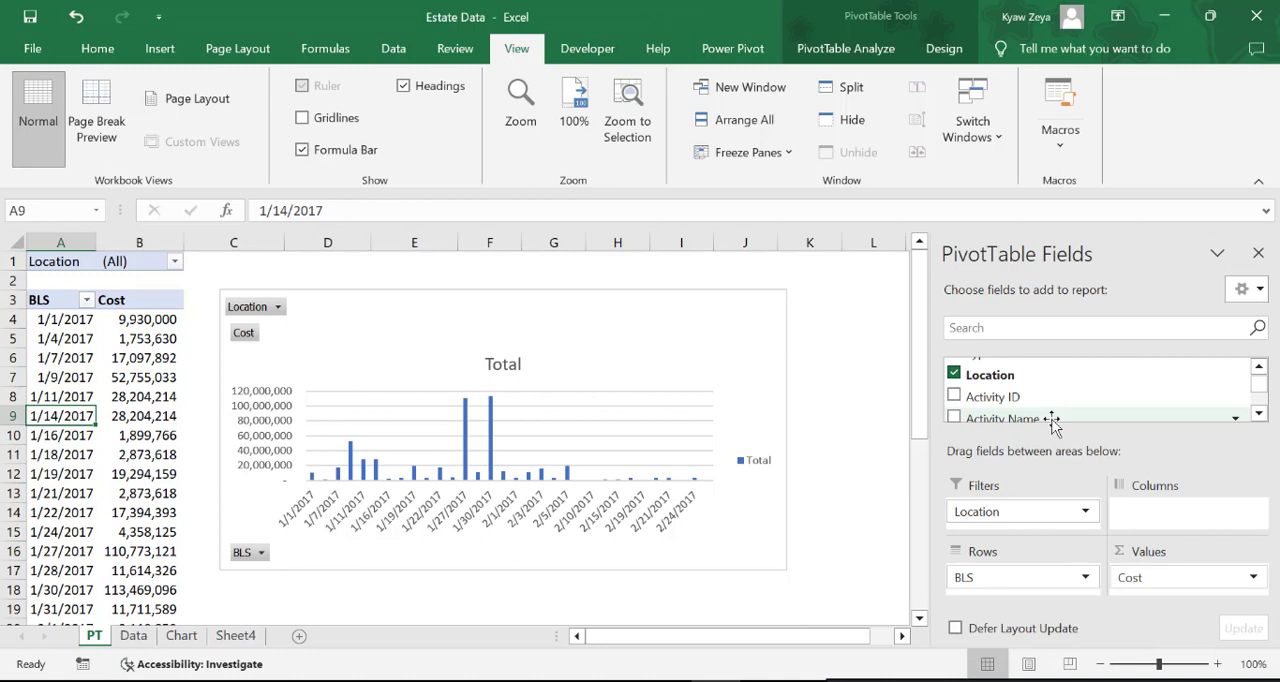
# Add Activity Name below BLS in the PivotTable rows and fit the BLS column's width to its dates
pyautogui.moveTo(1052, 423); pyautogui.dragTo(1060, 592)
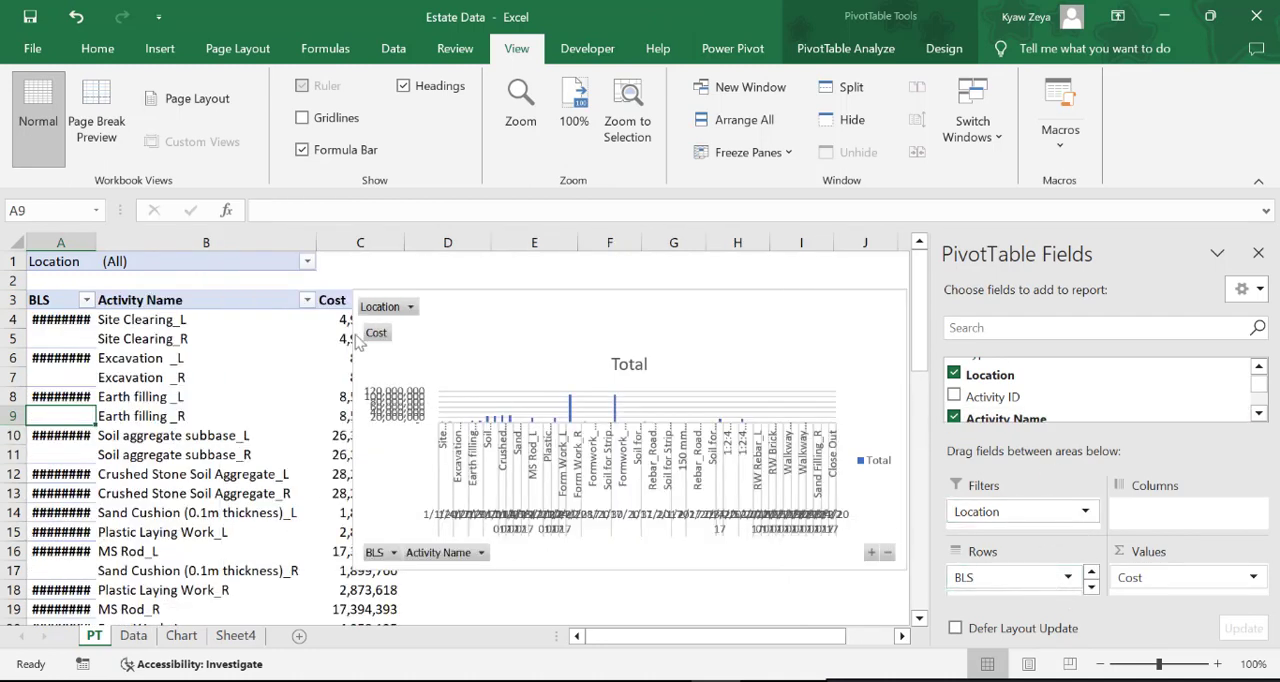
pyautogui.doubleClick(96, 242)
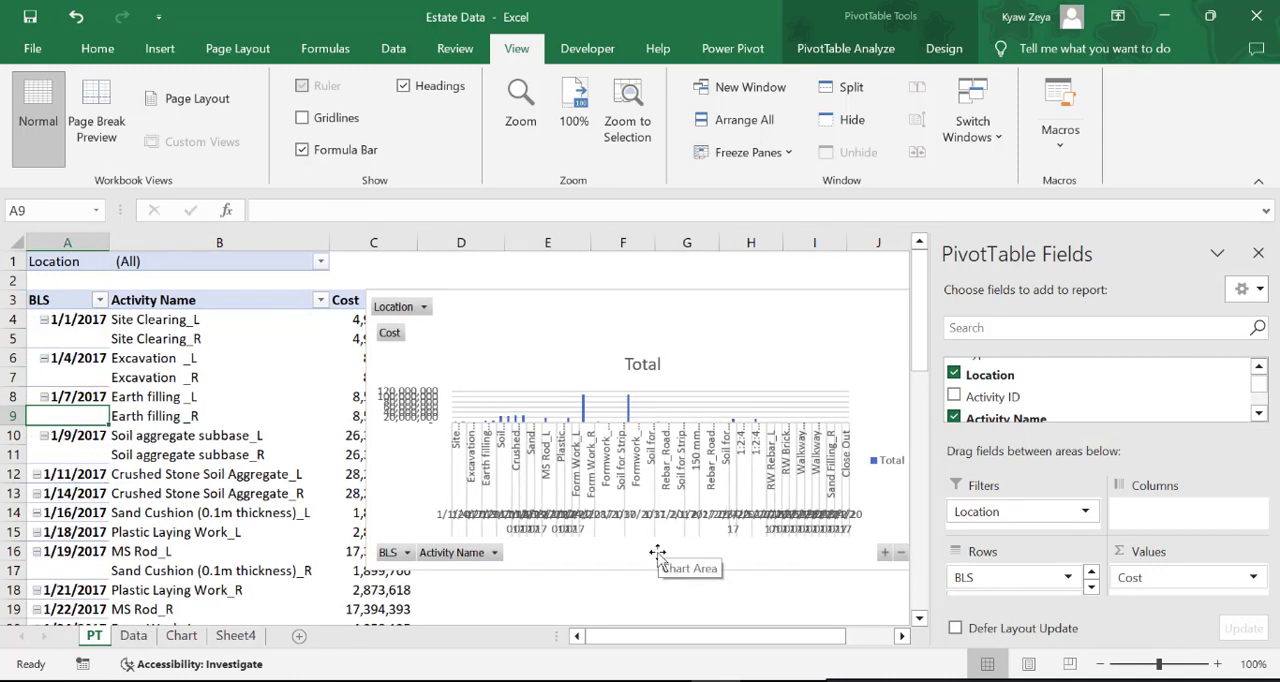
# Turn off multi-level category labels on the PivotChart's horizontal axis
pyautogui.click(547, 527)
pyautogui.rightClick(547, 527)
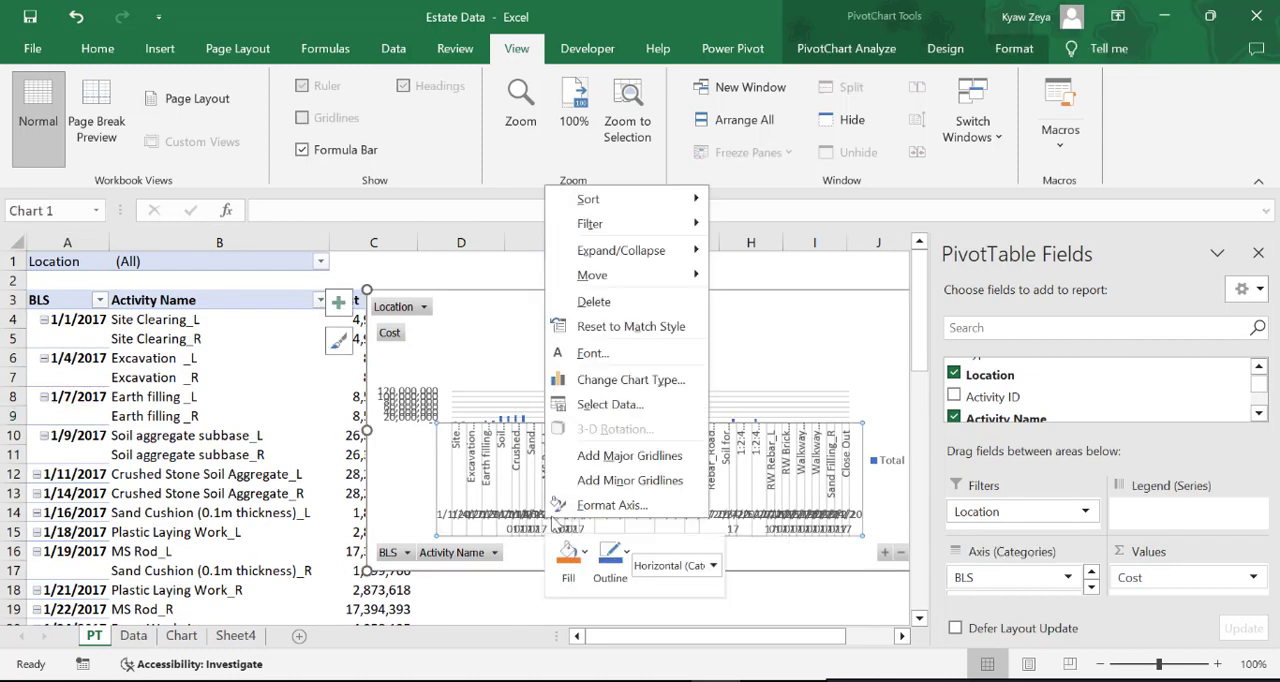
pyautogui.click(614, 504)
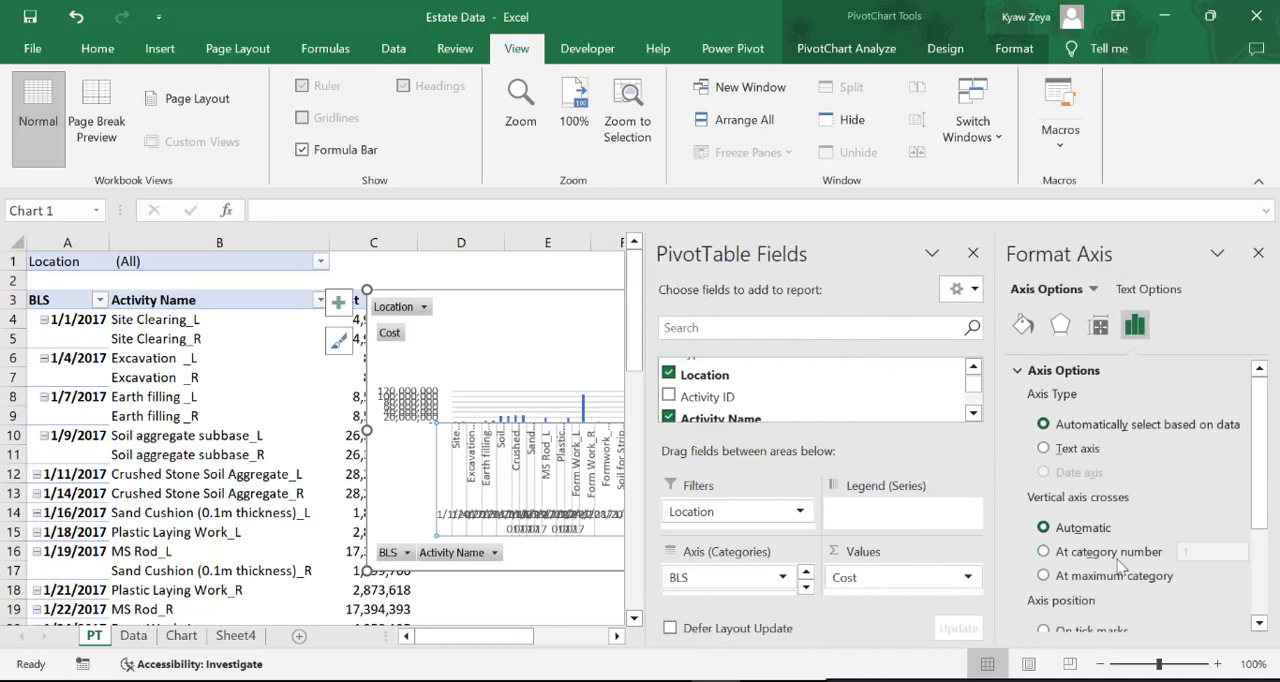
pyautogui.scroll(-2, 1120, 567)
pyautogui.scroll(-1, 1120, 567)
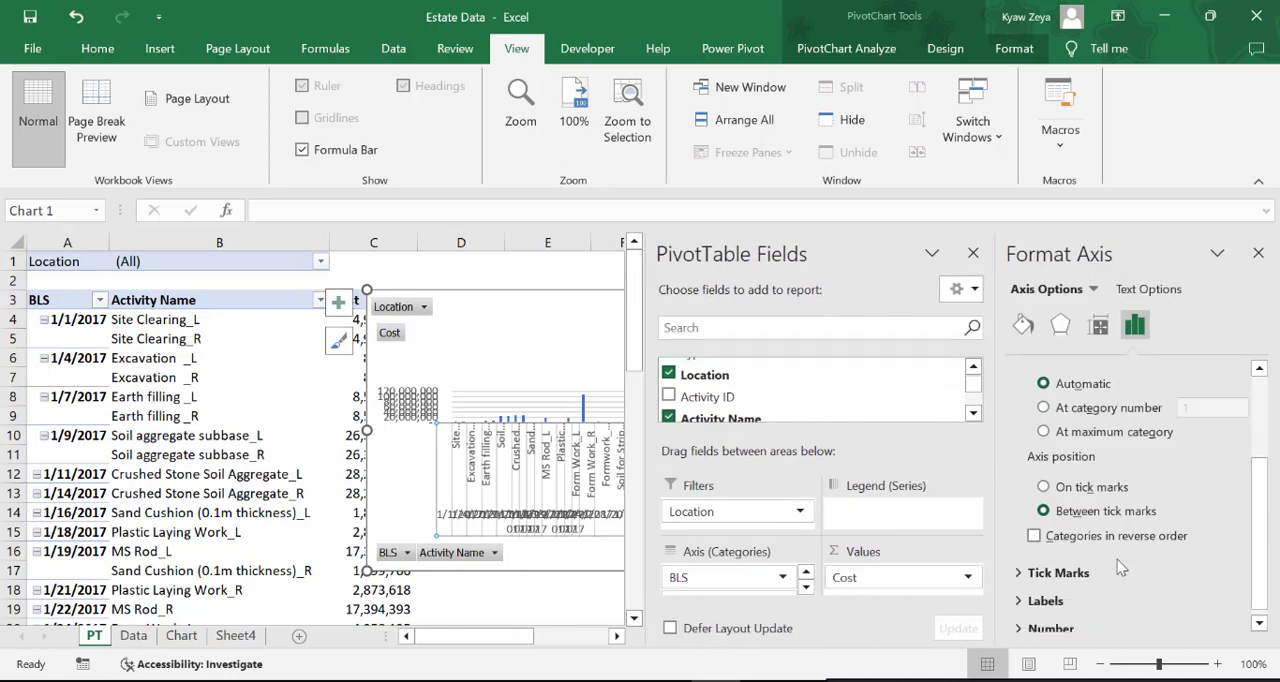
pyautogui.click(1048, 598)
pyautogui.click(1035, 613)
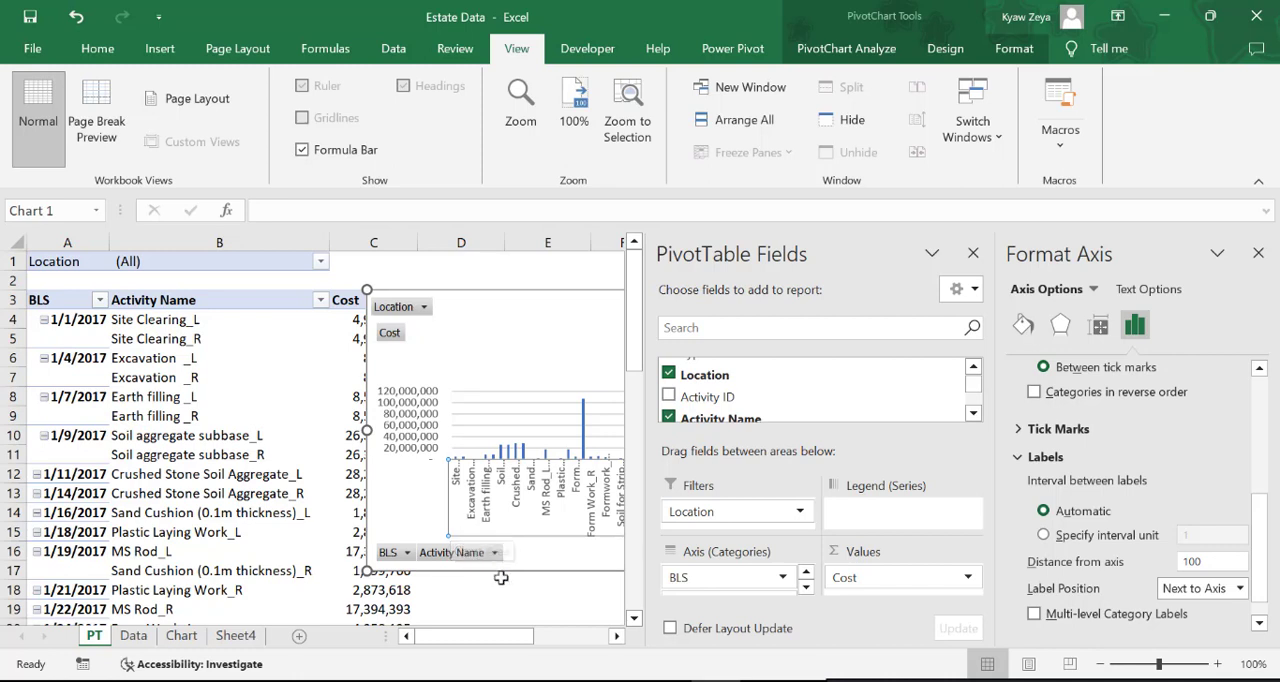
pyautogui.click(532, 612)
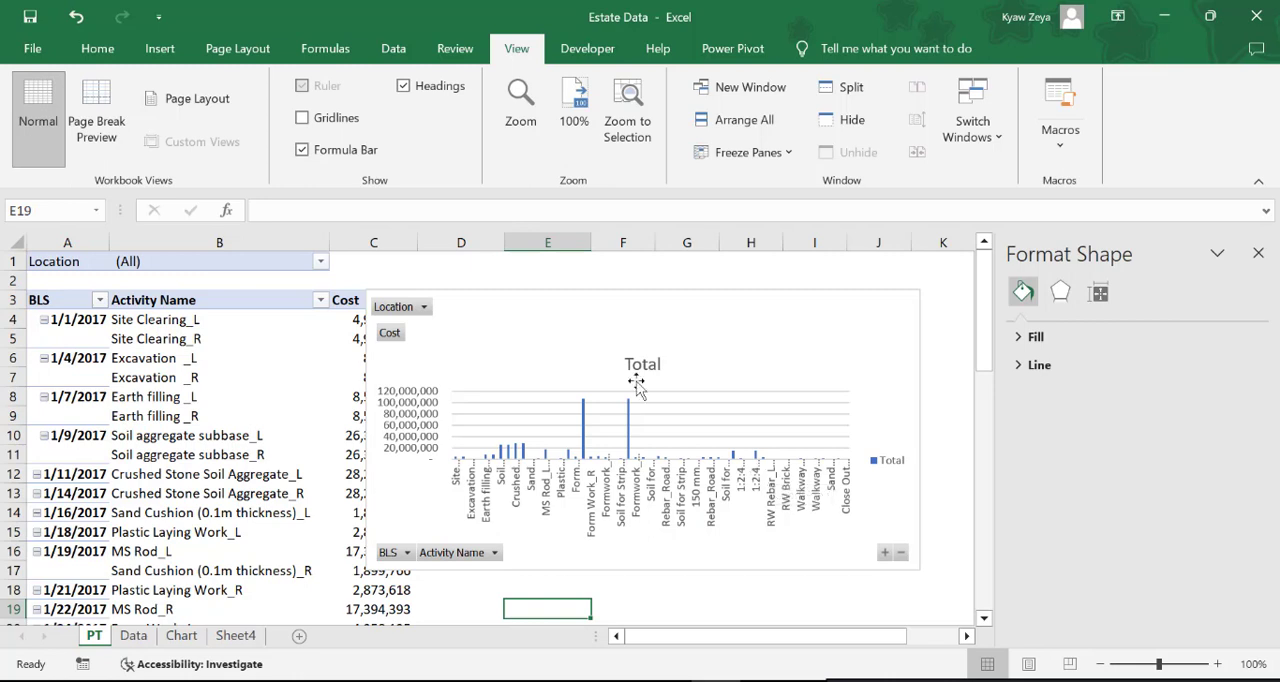
# Move the PivotChart clear of the Cost column and close the PivotTable field list
pyautogui.moveTo(543, 320); pyautogui.dragTo(580, 306)
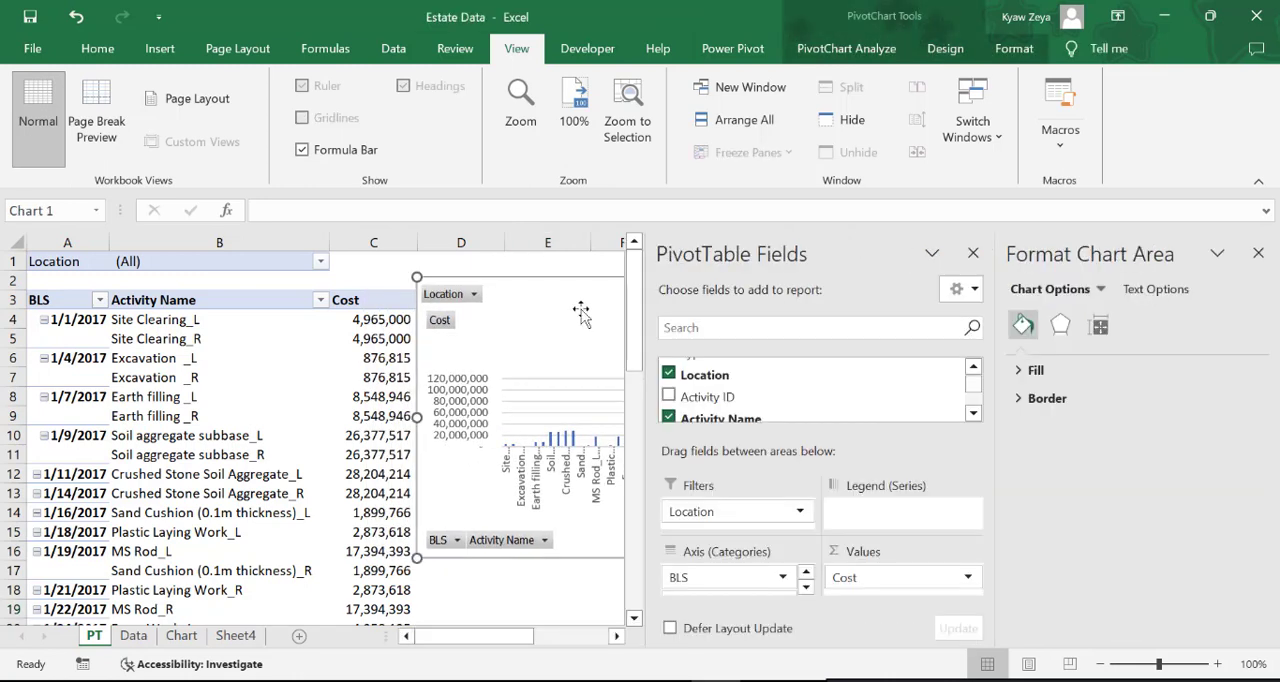
pyautogui.click(973, 253)
# Select the entire PivotTable on the PT sheet and copy it
pyautogui.moveTo(346, 392)
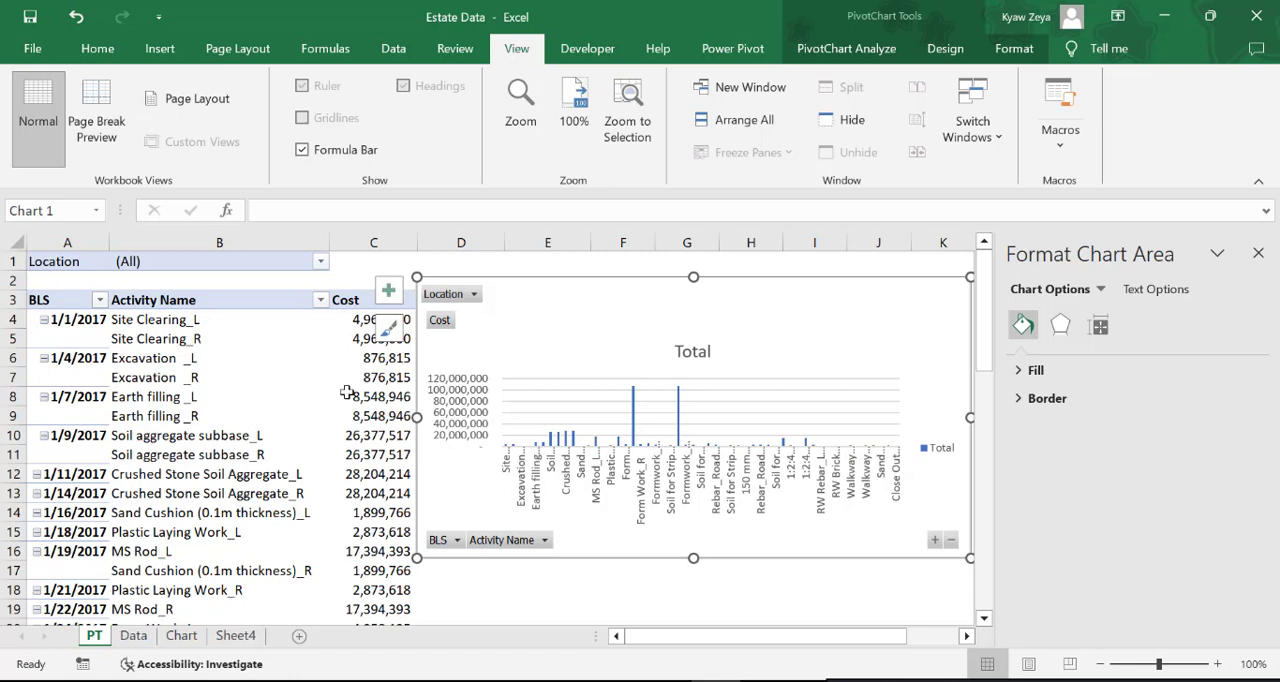
pyautogui.click(141, 363)
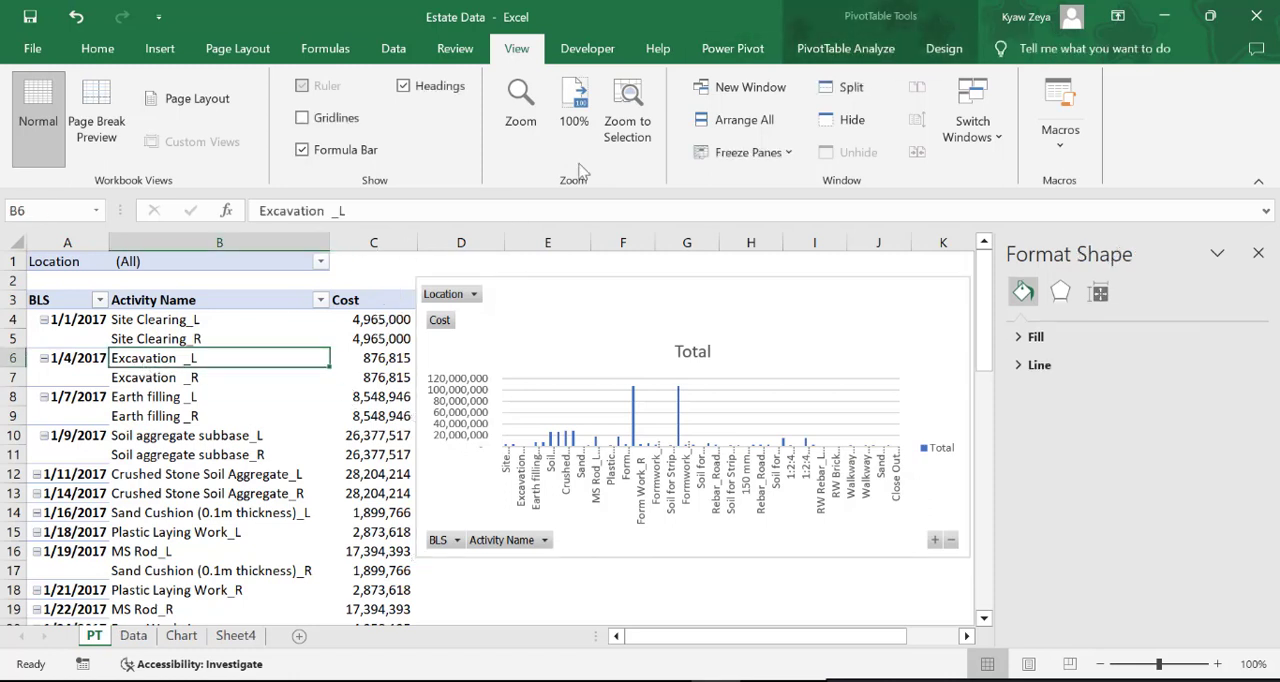
pyautogui.click(845, 50)
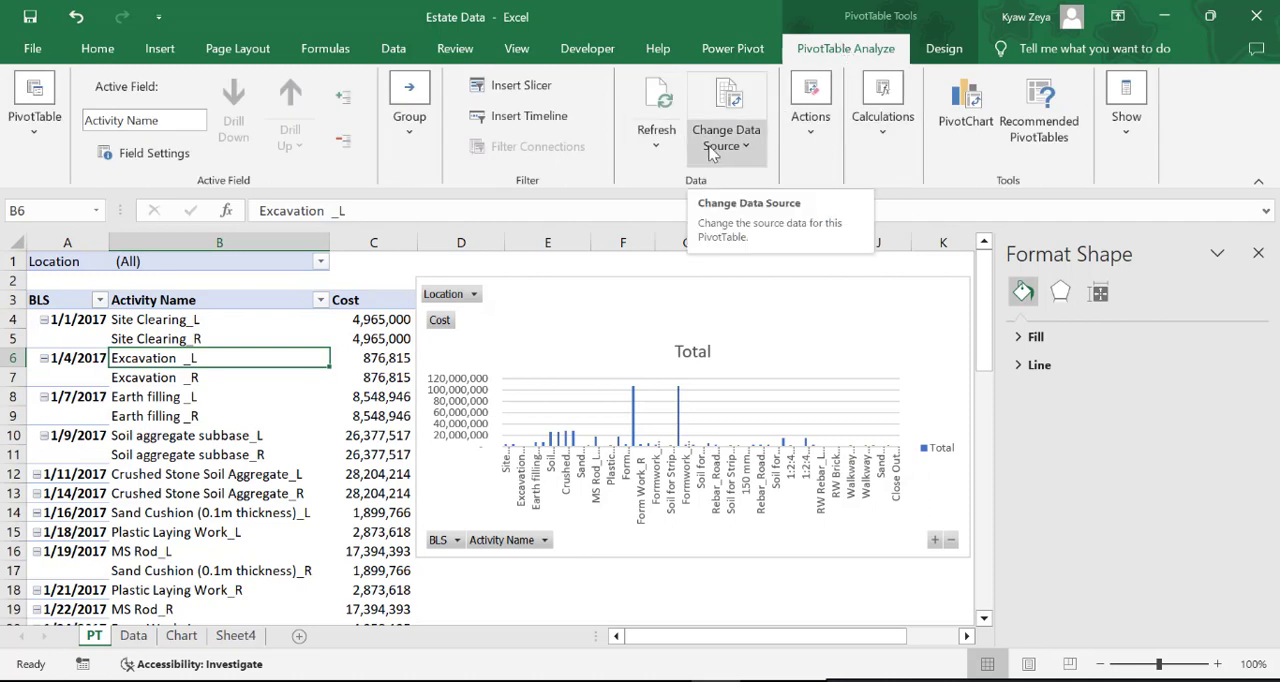
pyautogui.click(835, 133)
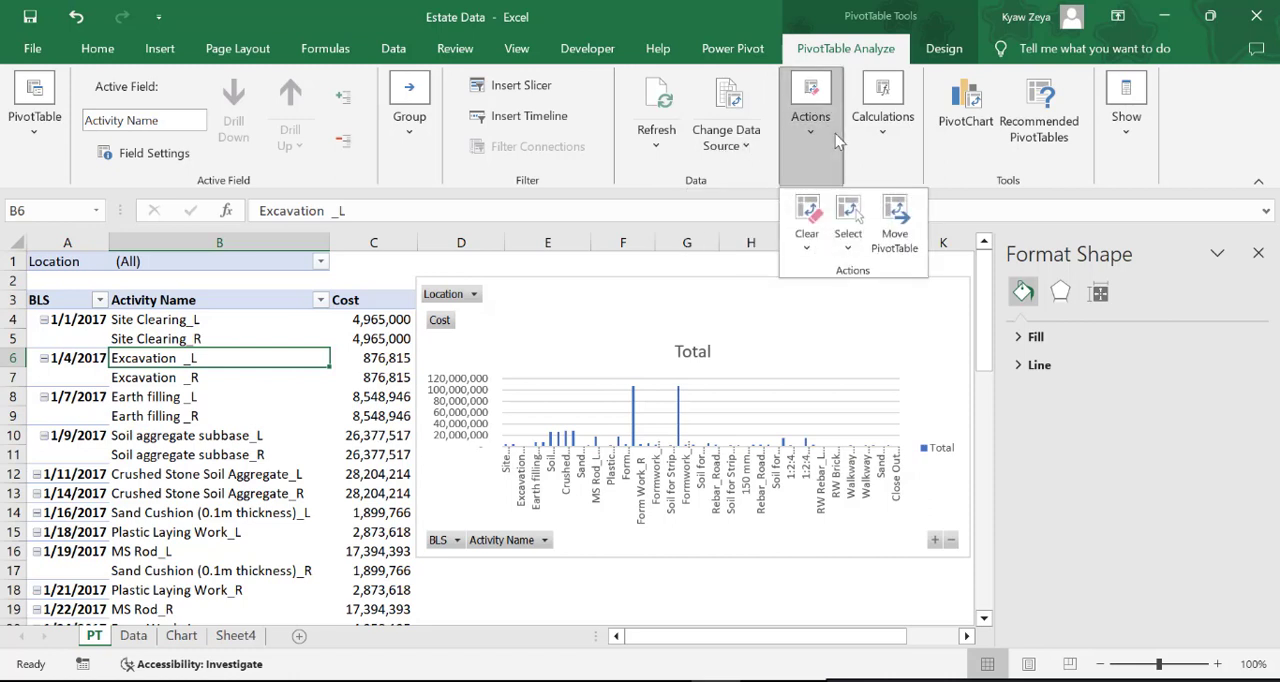
pyautogui.click(848, 248)
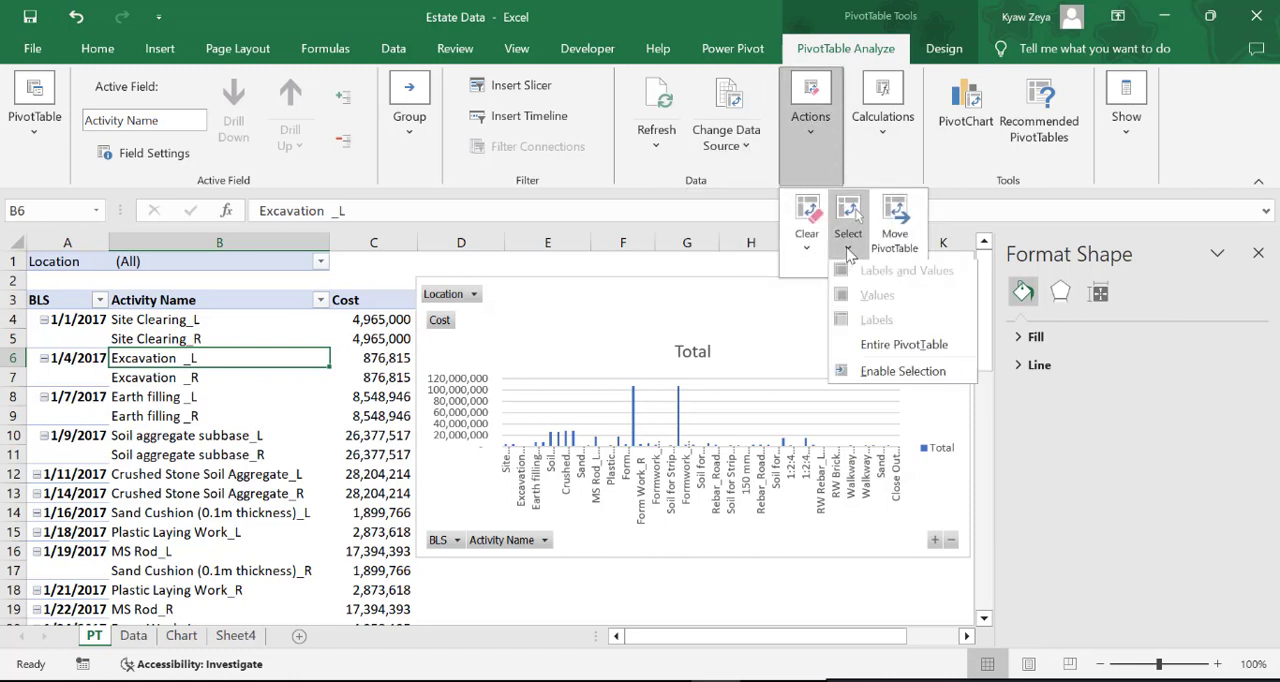
pyautogui.click(903, 348)
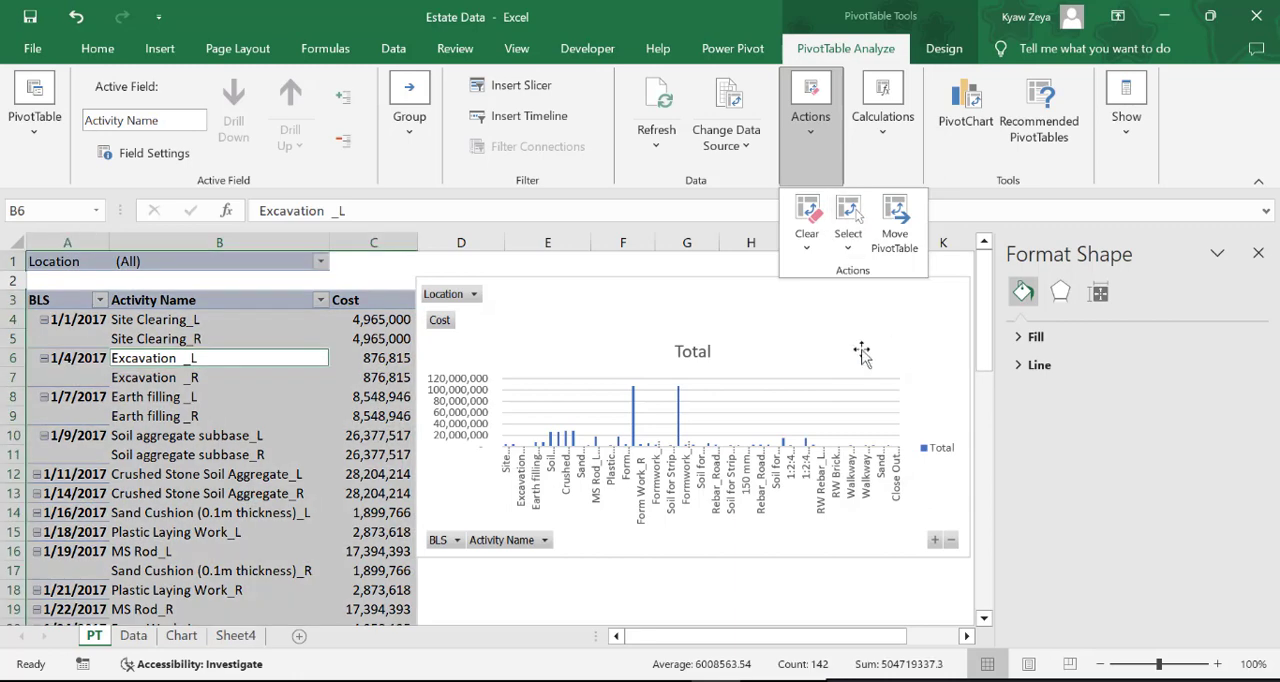
pyautogui.rightClick(161, 415)
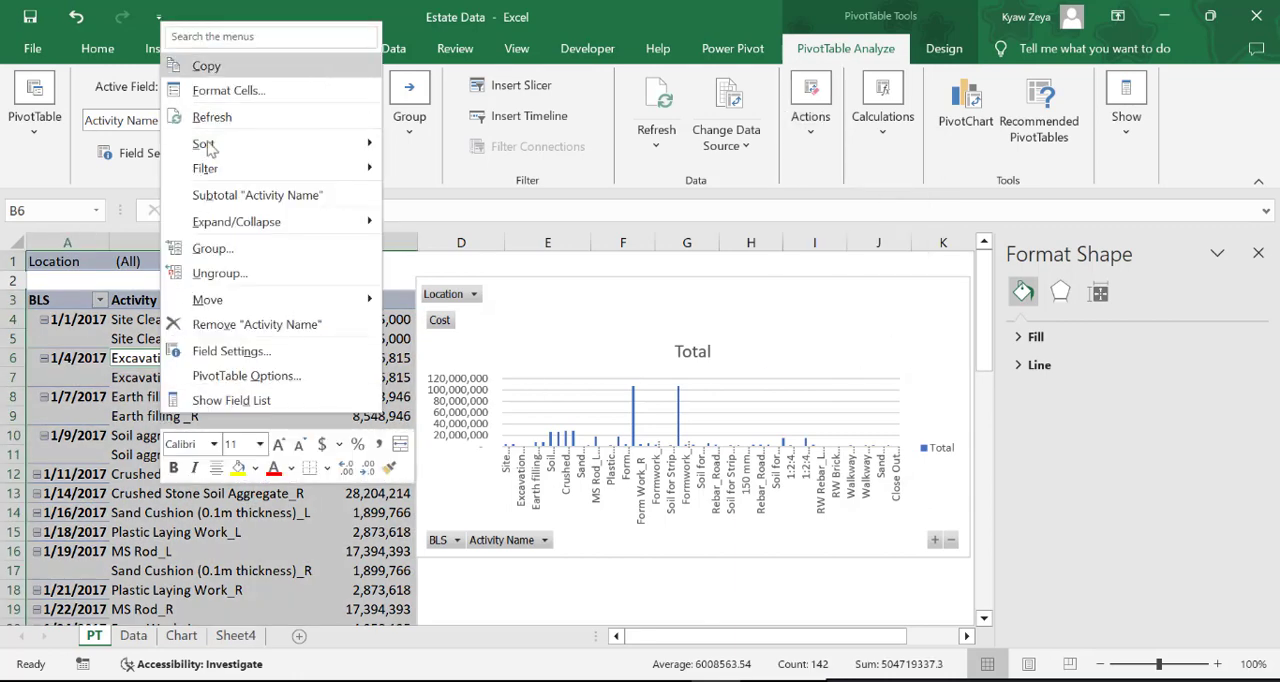
pyautogui.click(210, 66)
# Paste the copied PivotTable as values into Sheet4 starting at cell A1, and end the copy mode
pyautogui.click(240, 633)
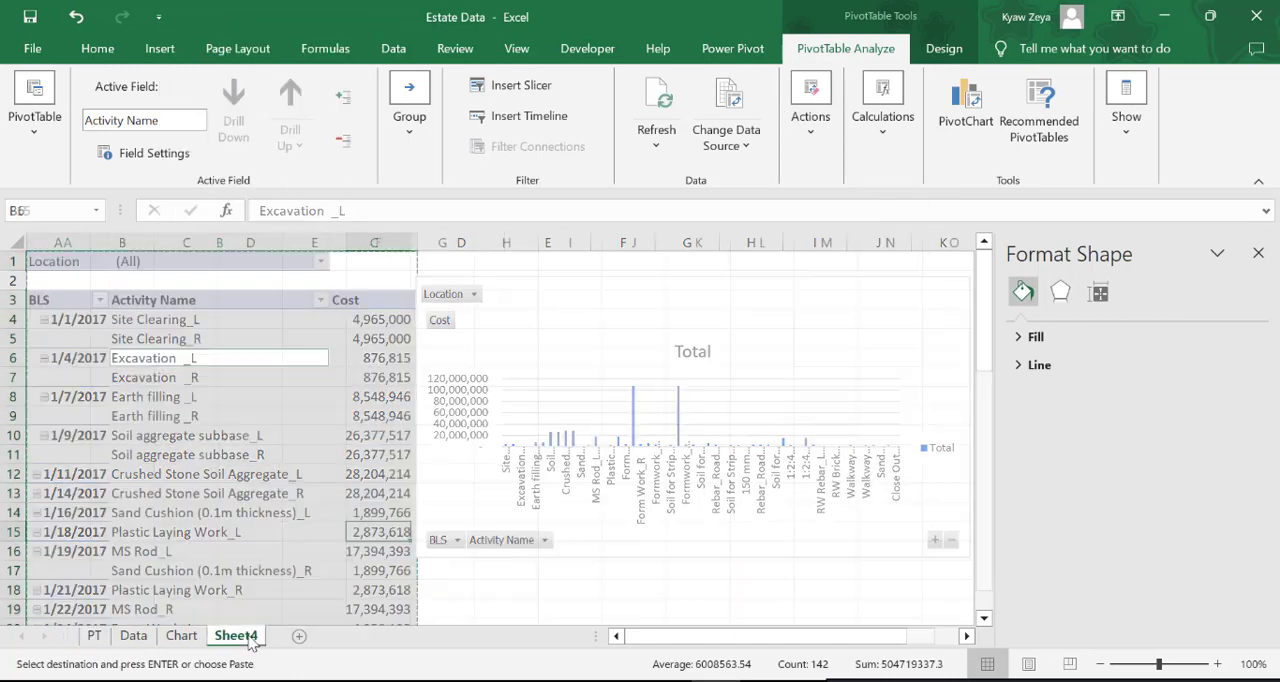
pyautogui.click(58, 261)
pyautogui.click(41, 145)
pyautogui.click(28, 294)
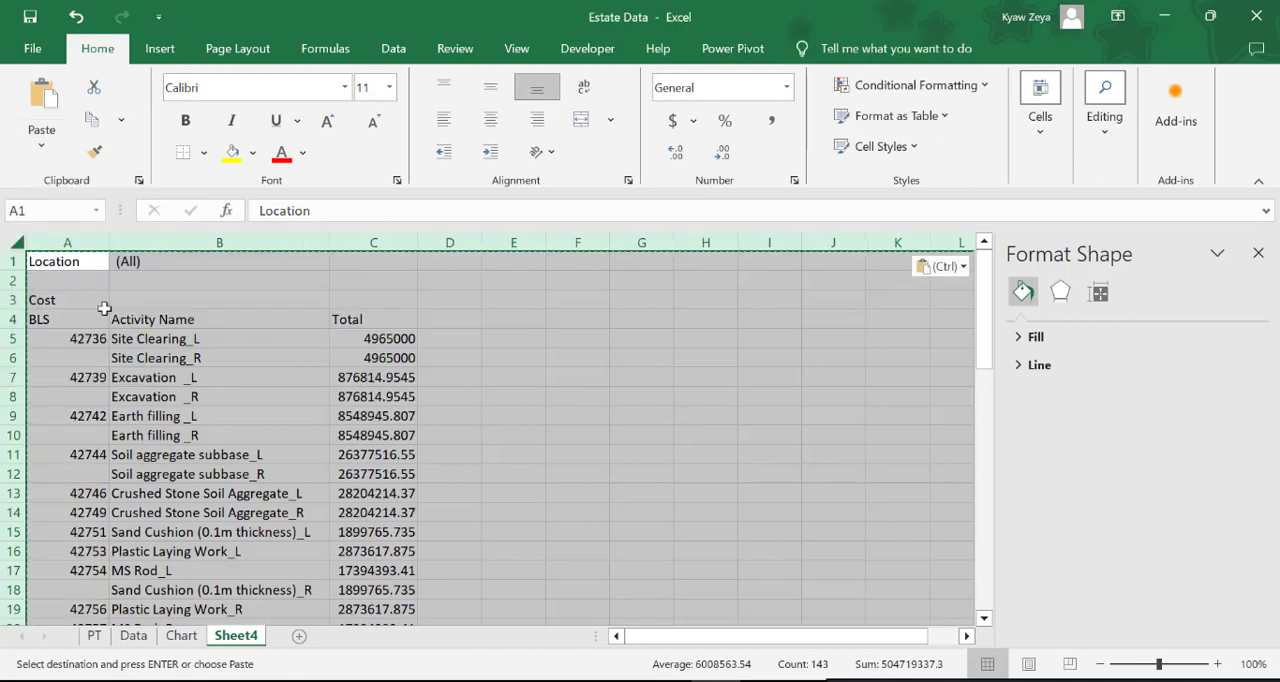
pyautogui.click(734, 482)
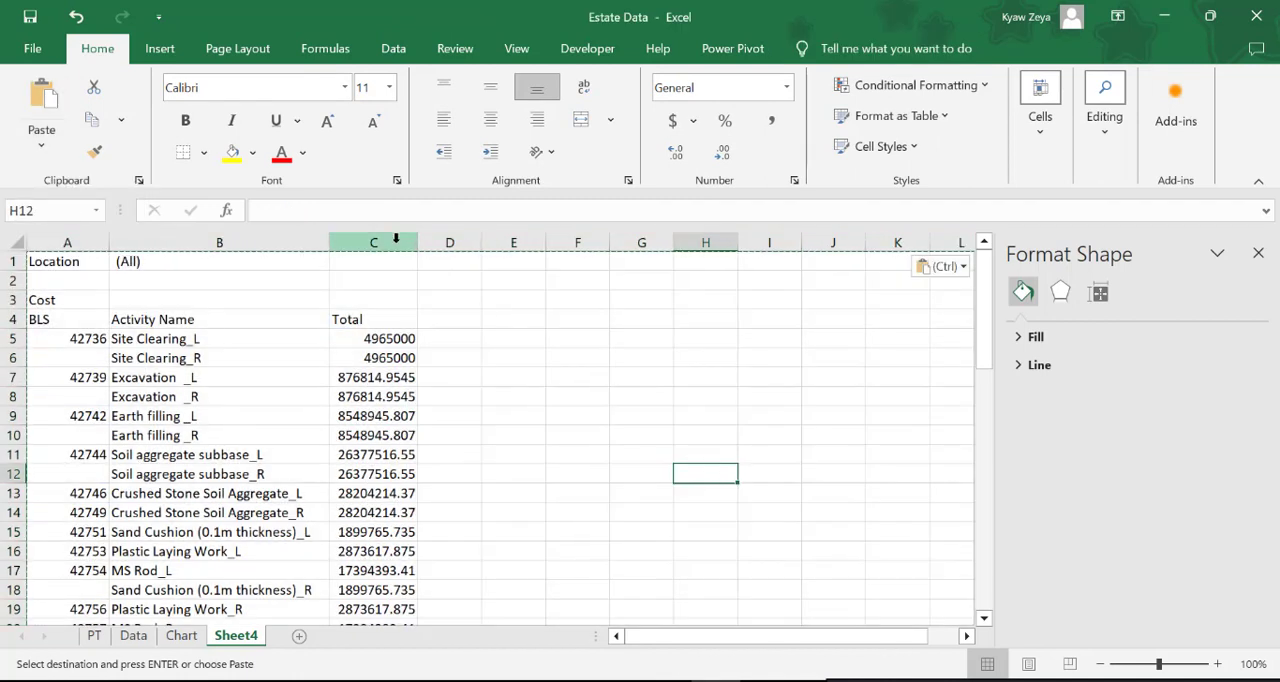
pyautogui.press('Escape')
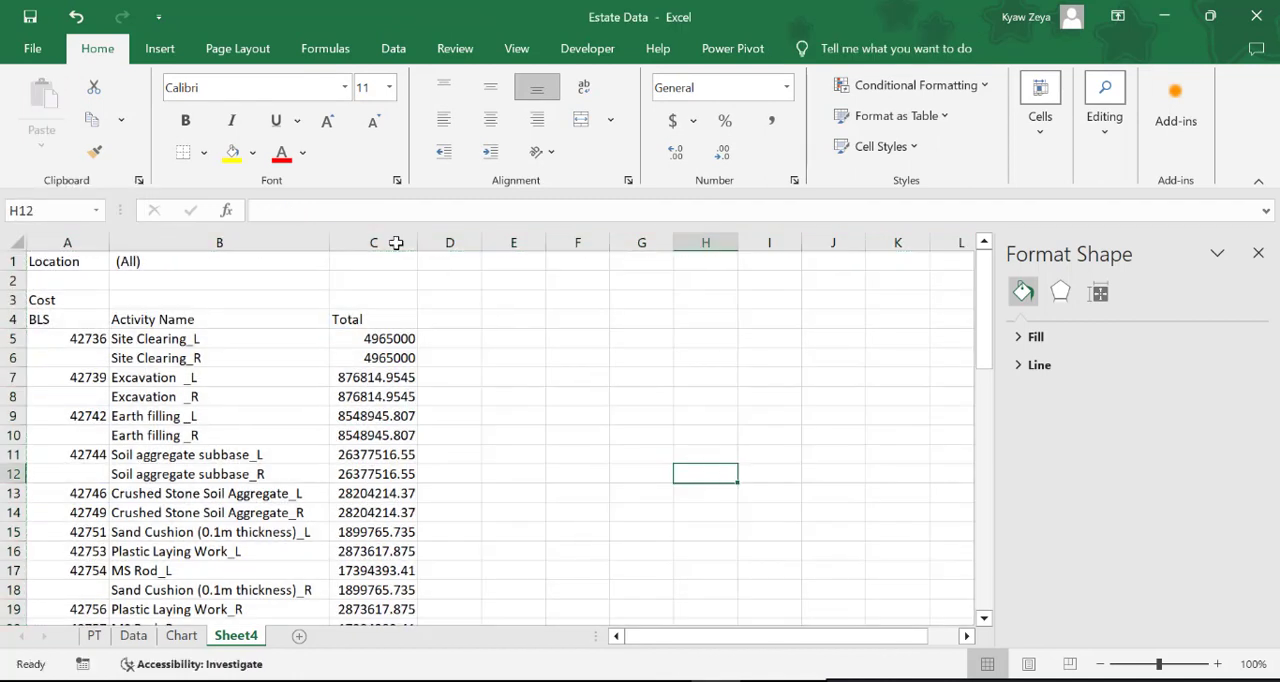
# Format the Total column C on Sheet4 with thousands separators and no decimal places
pyautogui.click(396, 242)
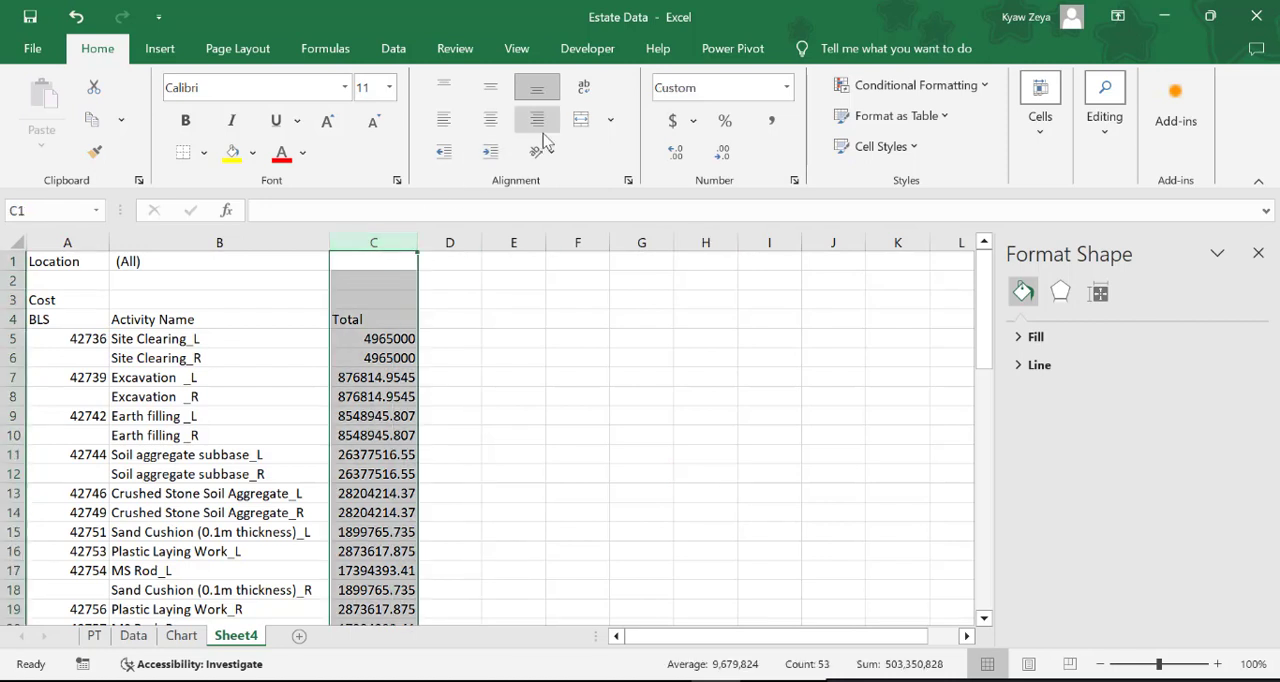
pyautogui.click(771, 121)
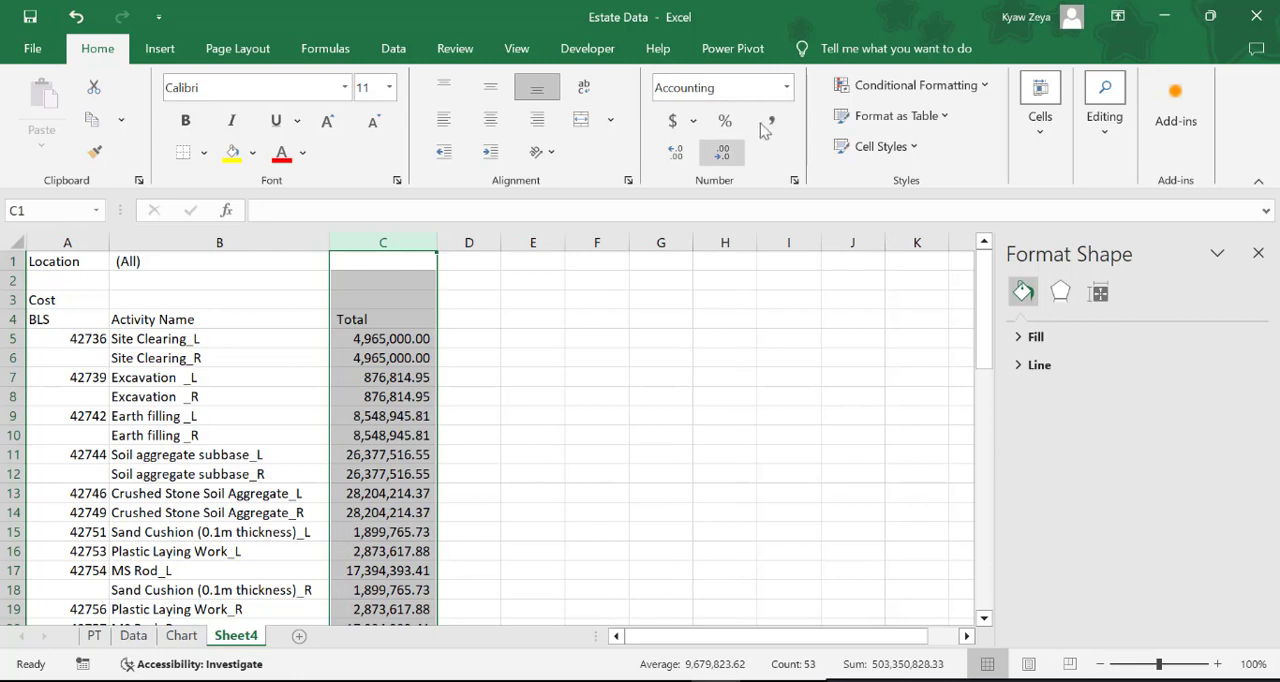
pyautogui.click(721, 153)
pyautogui.click(721, 153)
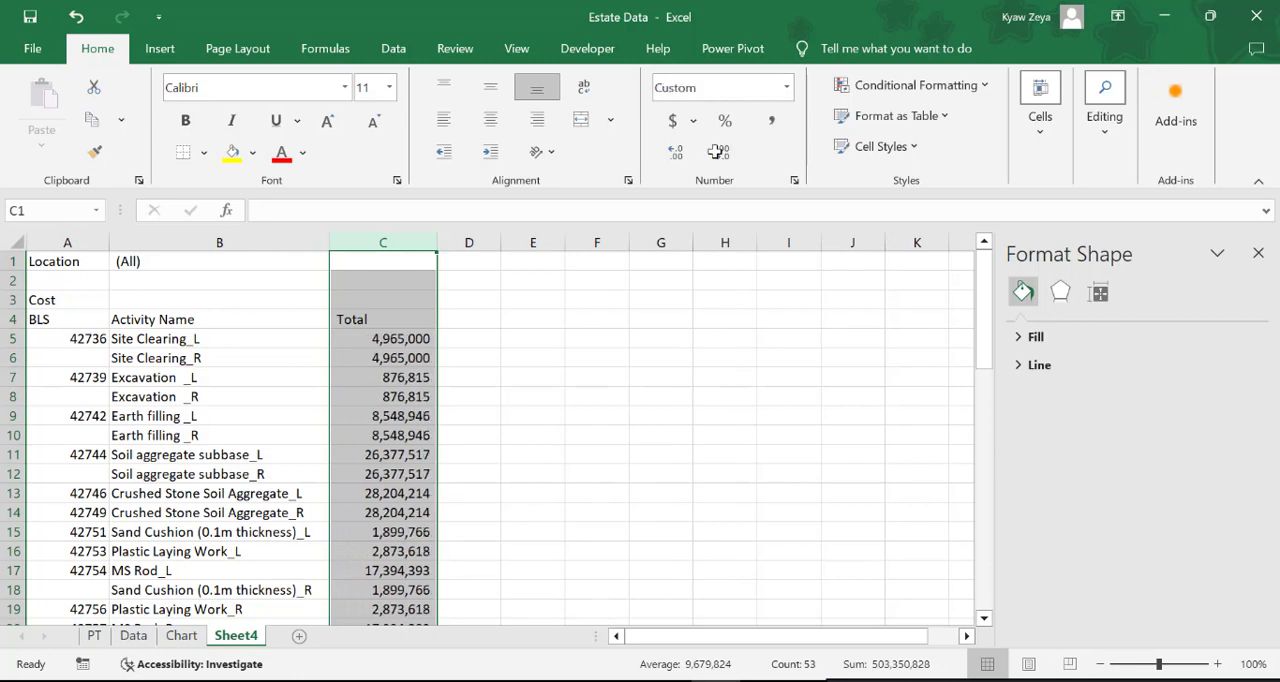
# Format column A on Sheet4, which holds the BLS values, as Short Date
pyautogui.click(90, 244)
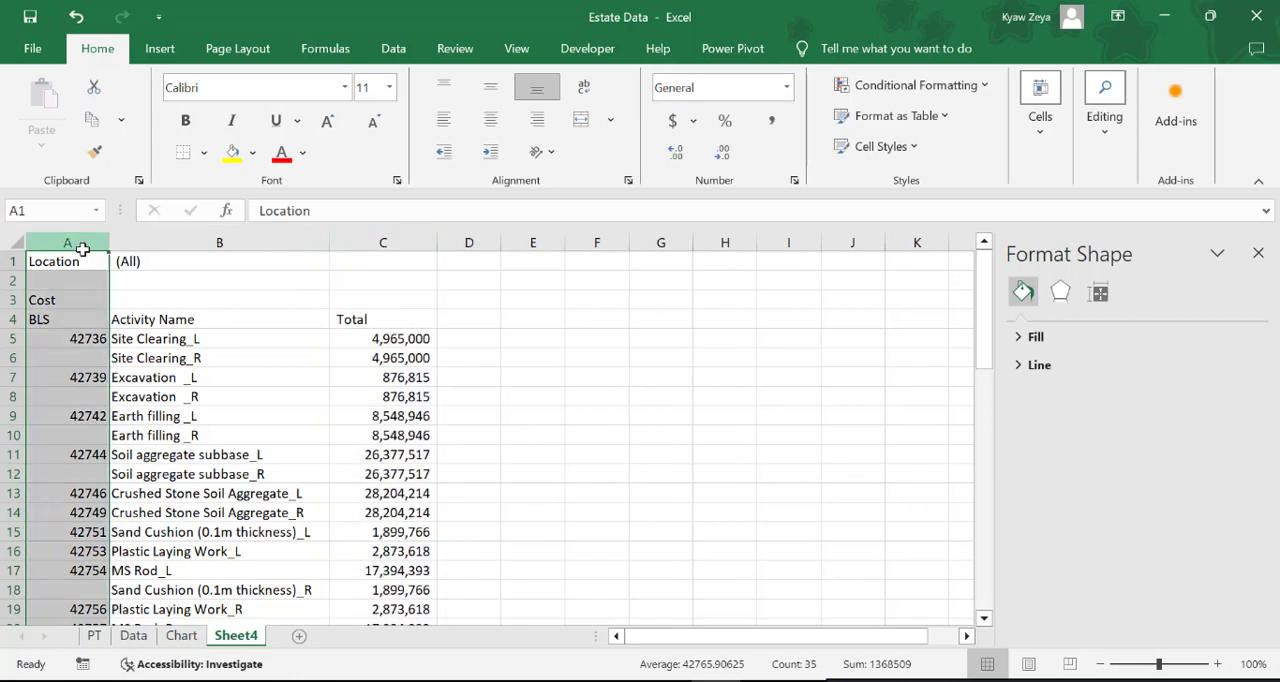
pyautogui.click(781, 92)
pyautogui.click(787, 90)
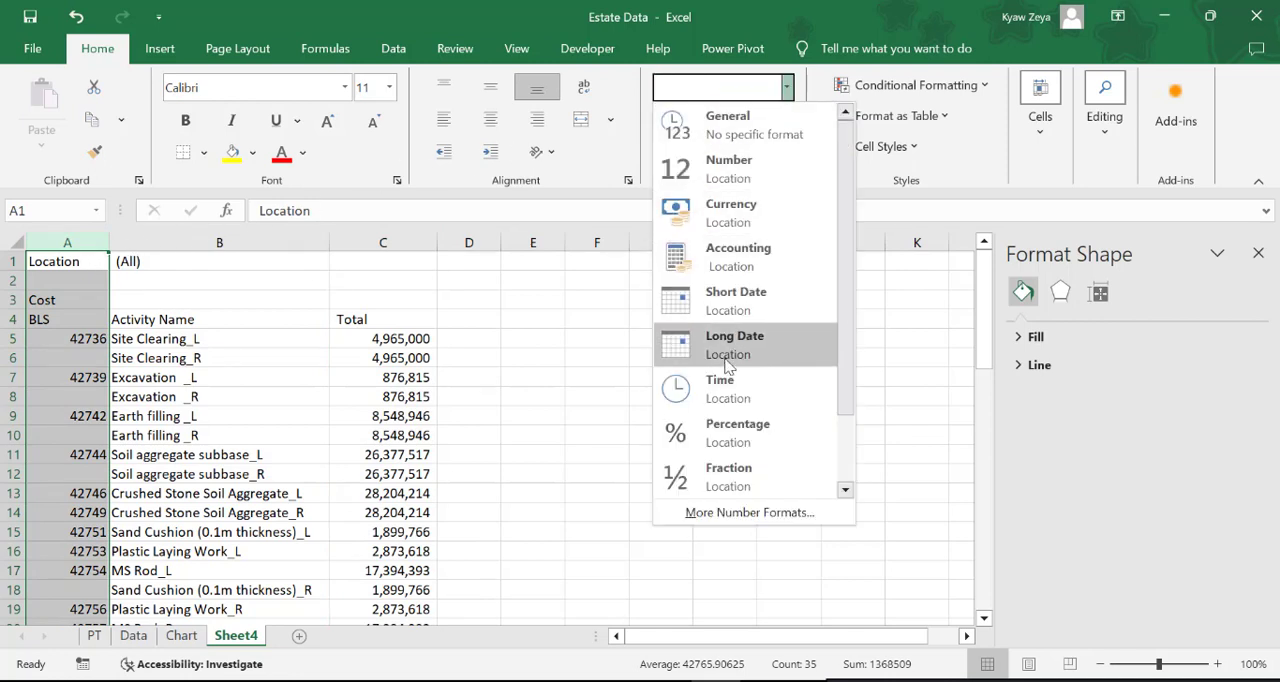
pyautogui.click(740, 293)
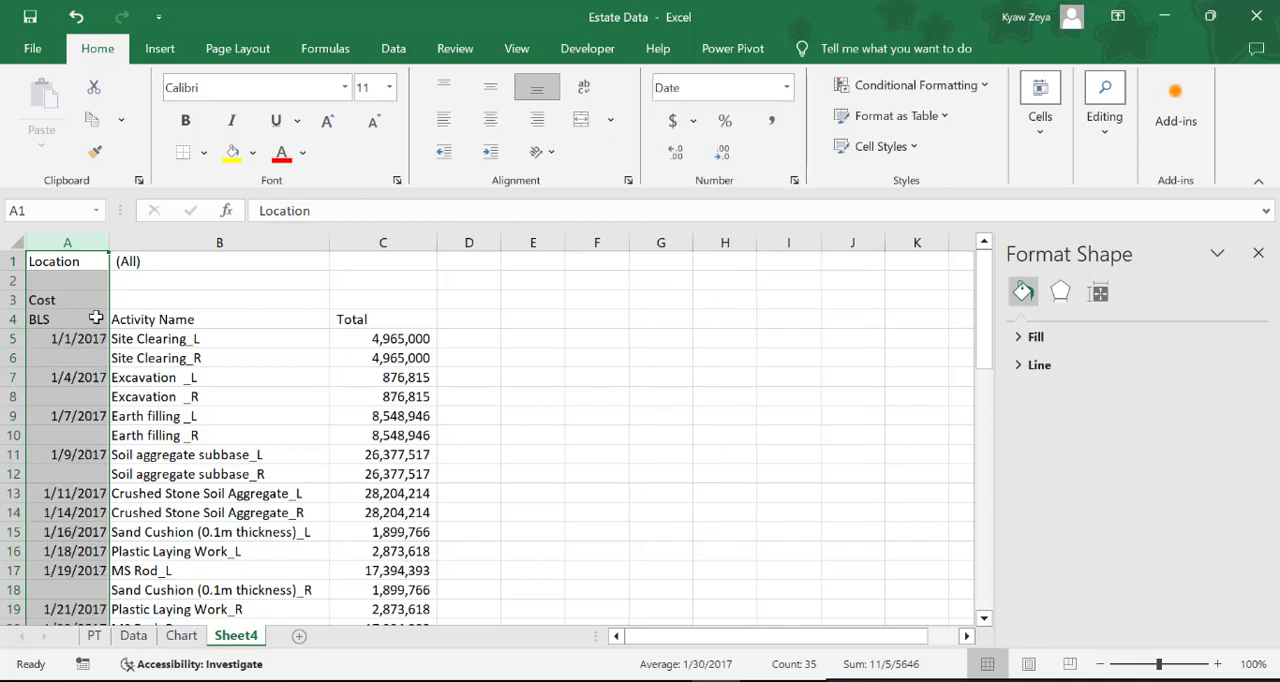
pyautogui.click(770, 496)
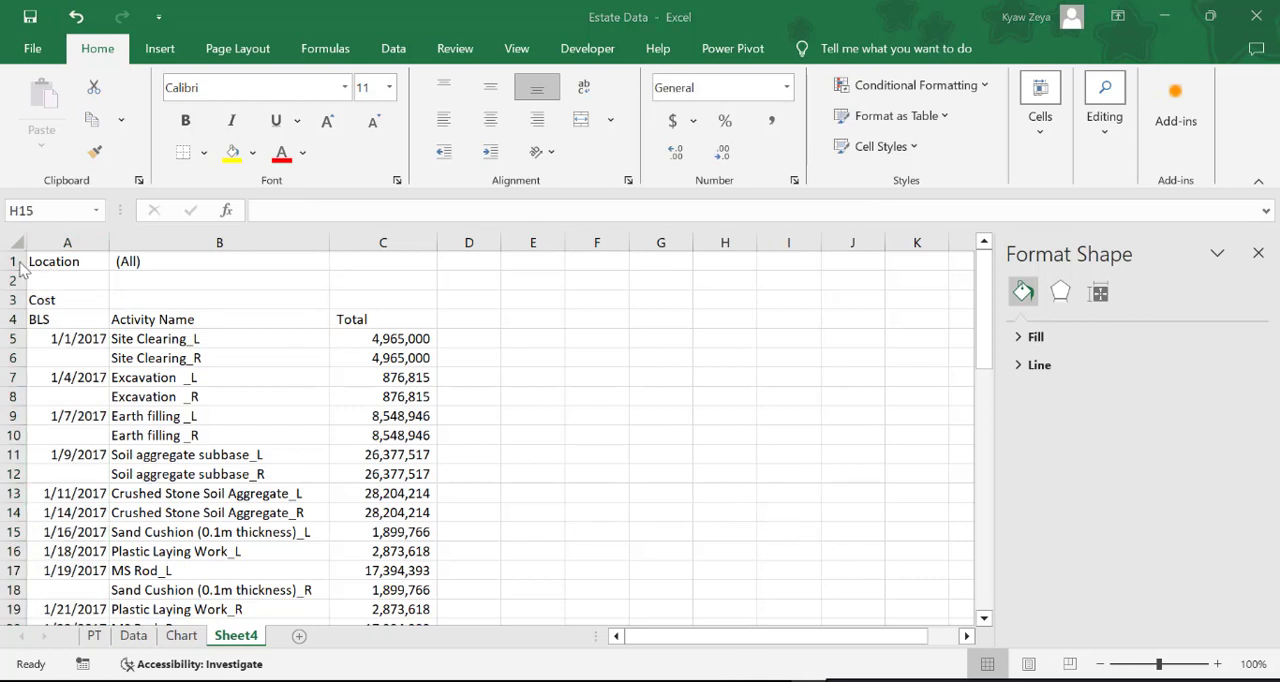
# Delete rows 1 to 3 above the table headers on Sheet4
pyautogui.moveTo(10, 261); pyautogui.dragTo(10, 293)
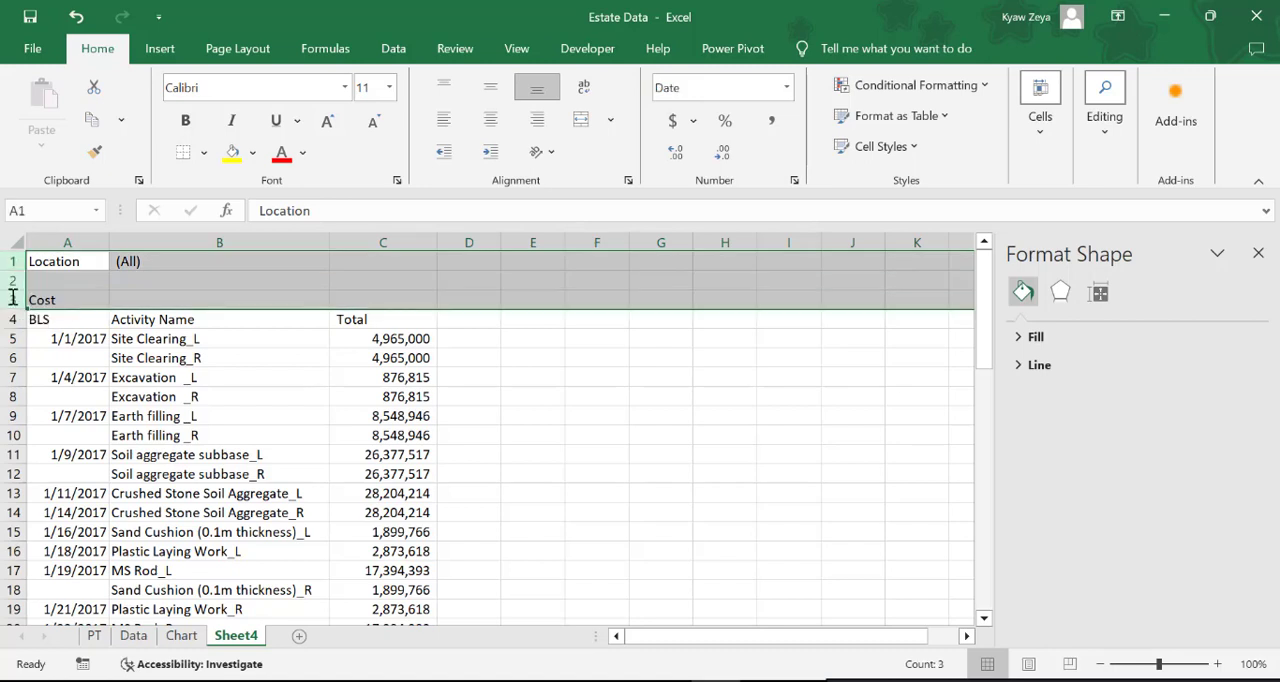
pyautogui.click(1040, 130)
pyautogui.click(1070, 222)
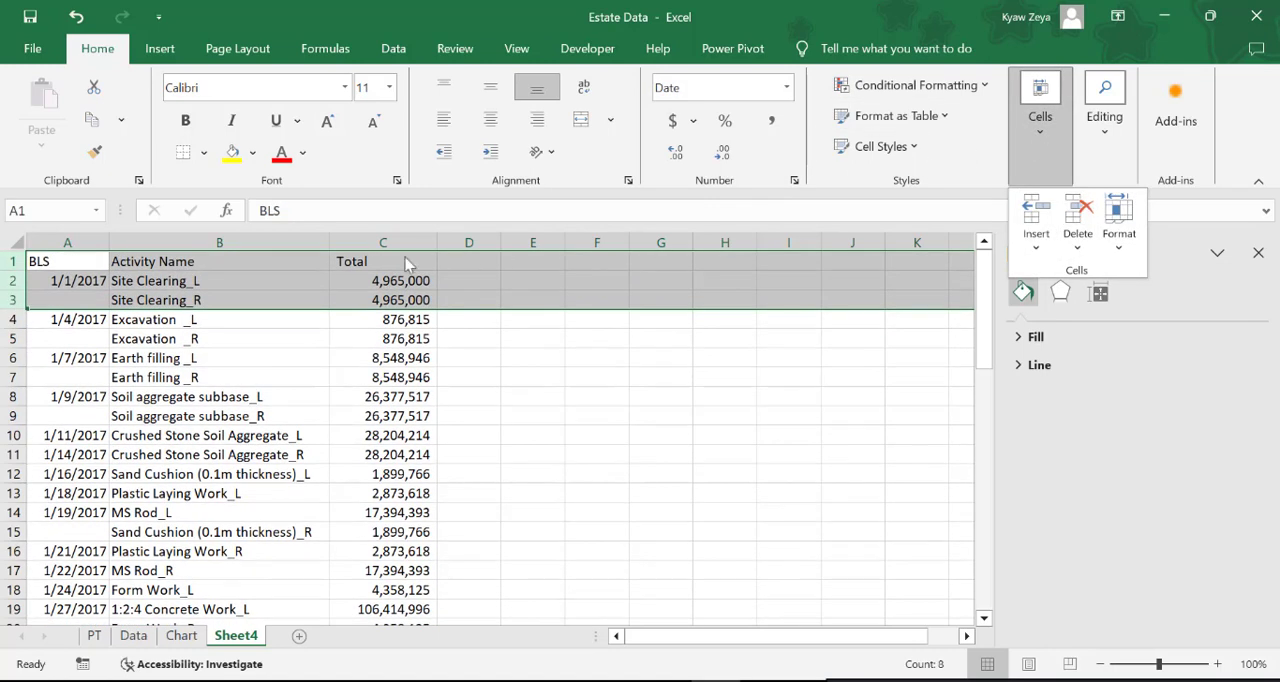
# Rename the Total header in cell C1 as Project Cost
pyautogui.click(362, 260)
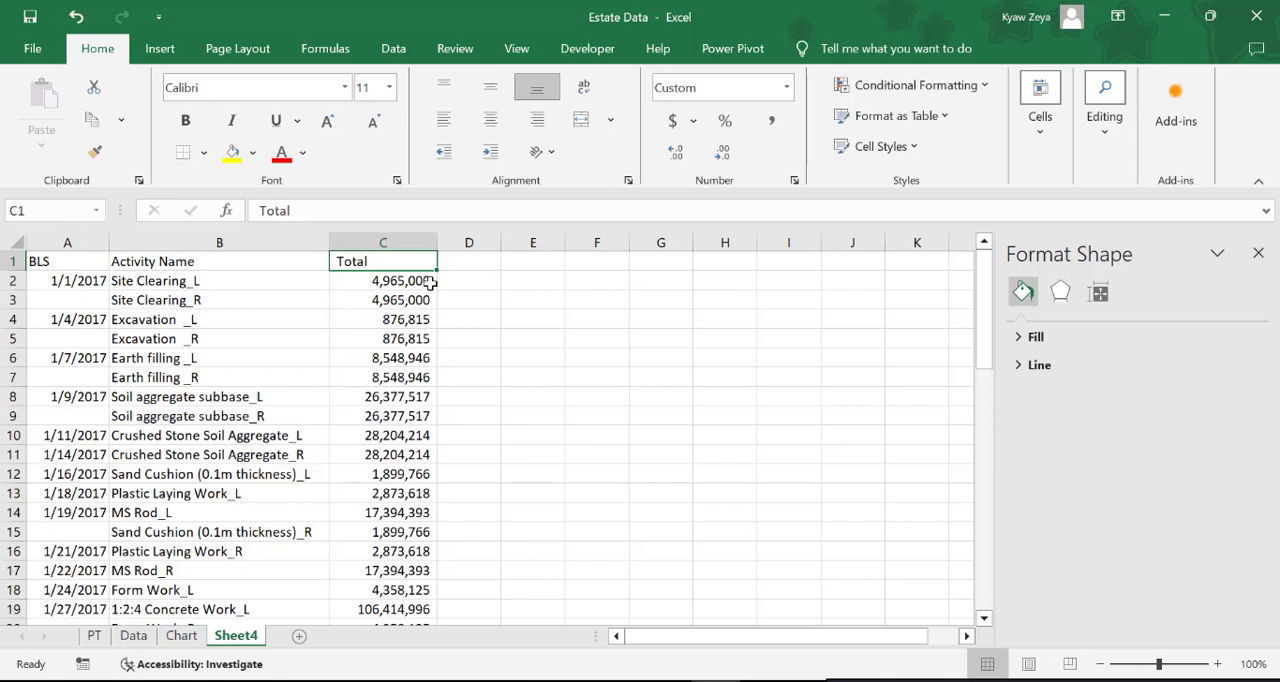
pyautogui.write('Projec')
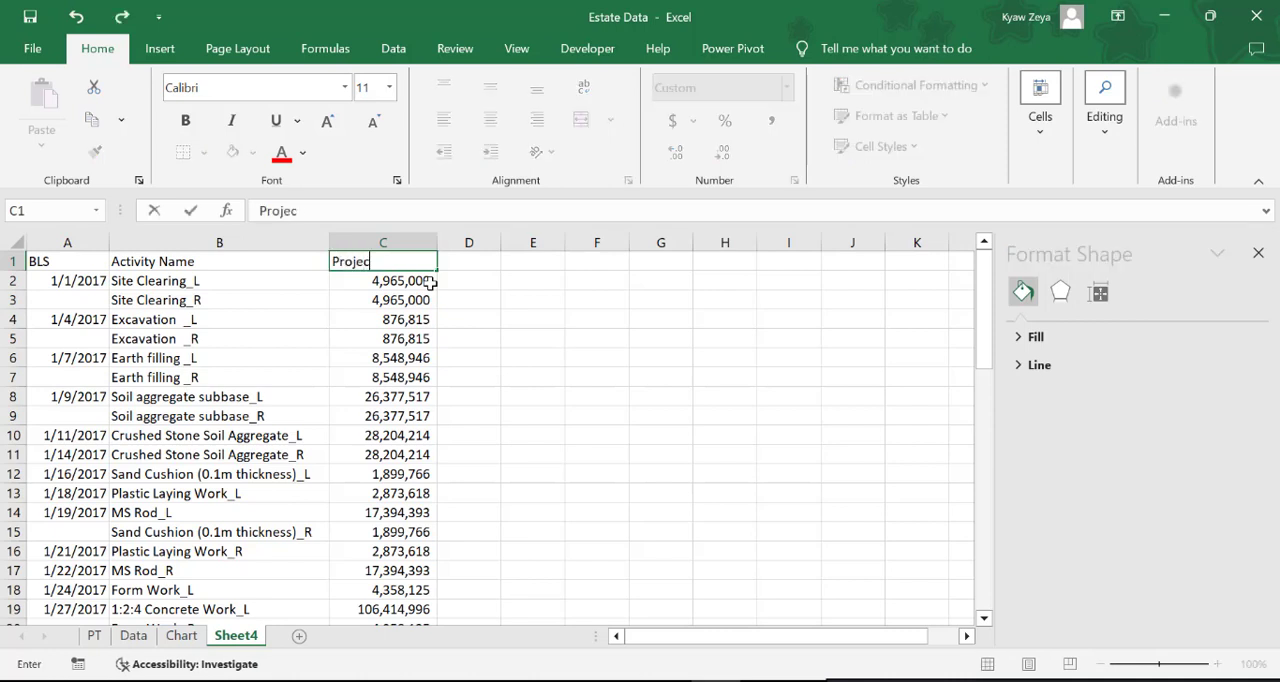
pyautogui.write('t Cost')
pyautogui.click(556, 362)
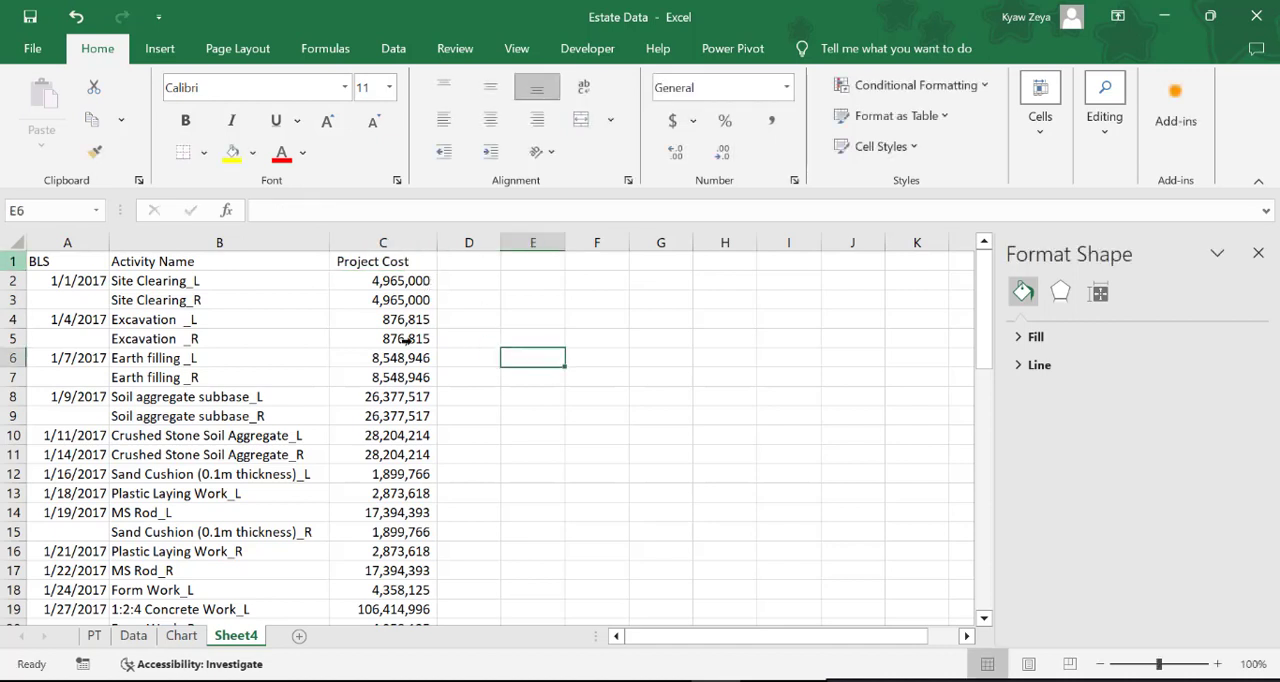
# Select only the blank cells in column A with Go To Special and fill them all with the date above, entering =A2
pyautogui.click(67, 243)
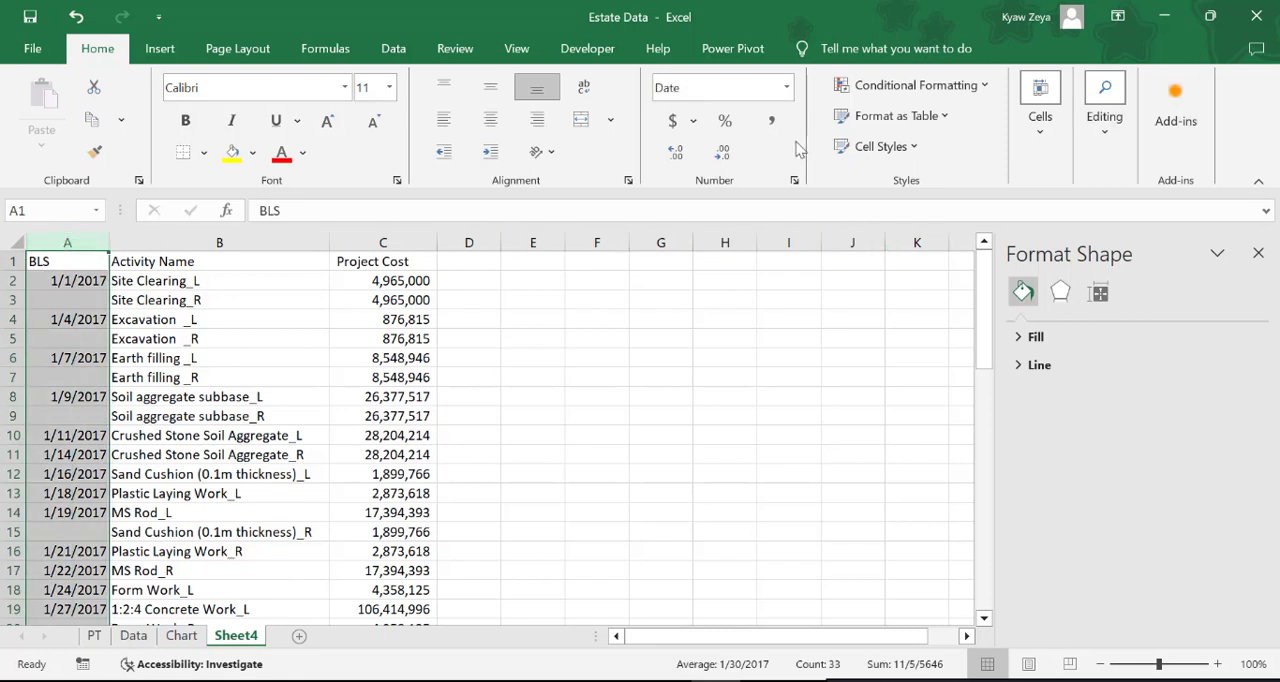
pyautogui.hotkey('ctrl', 'g')
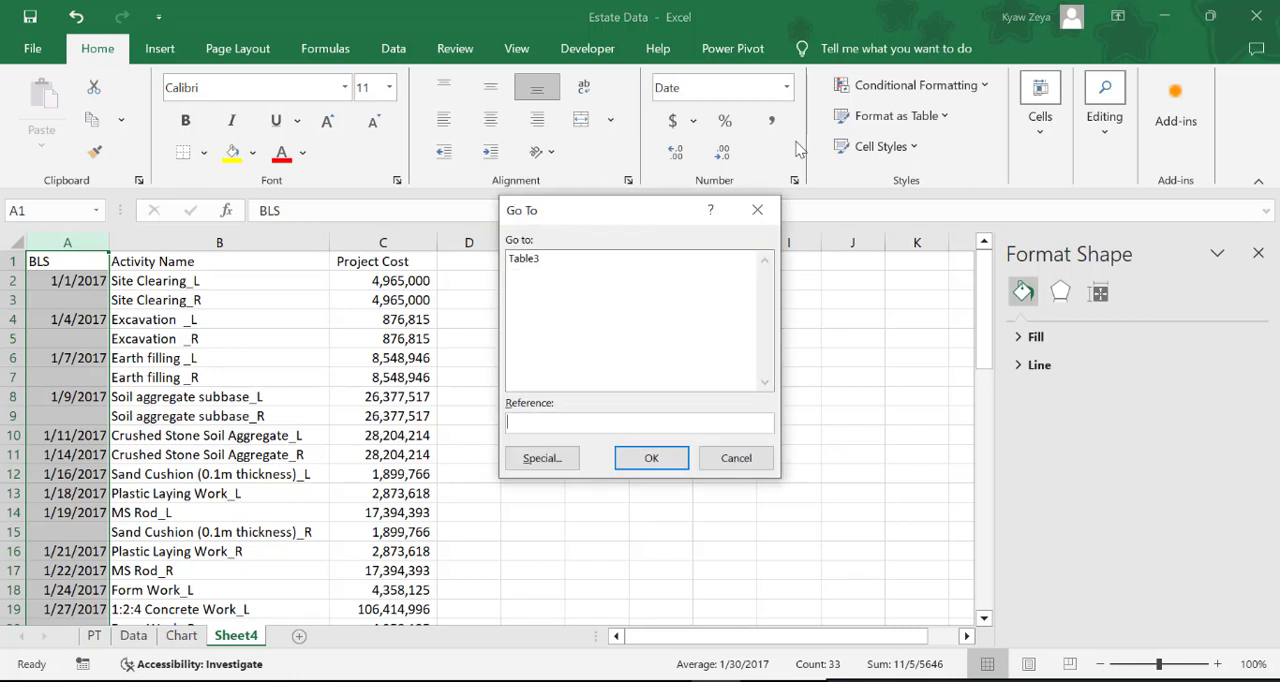
pyautogui.click(548, 459)
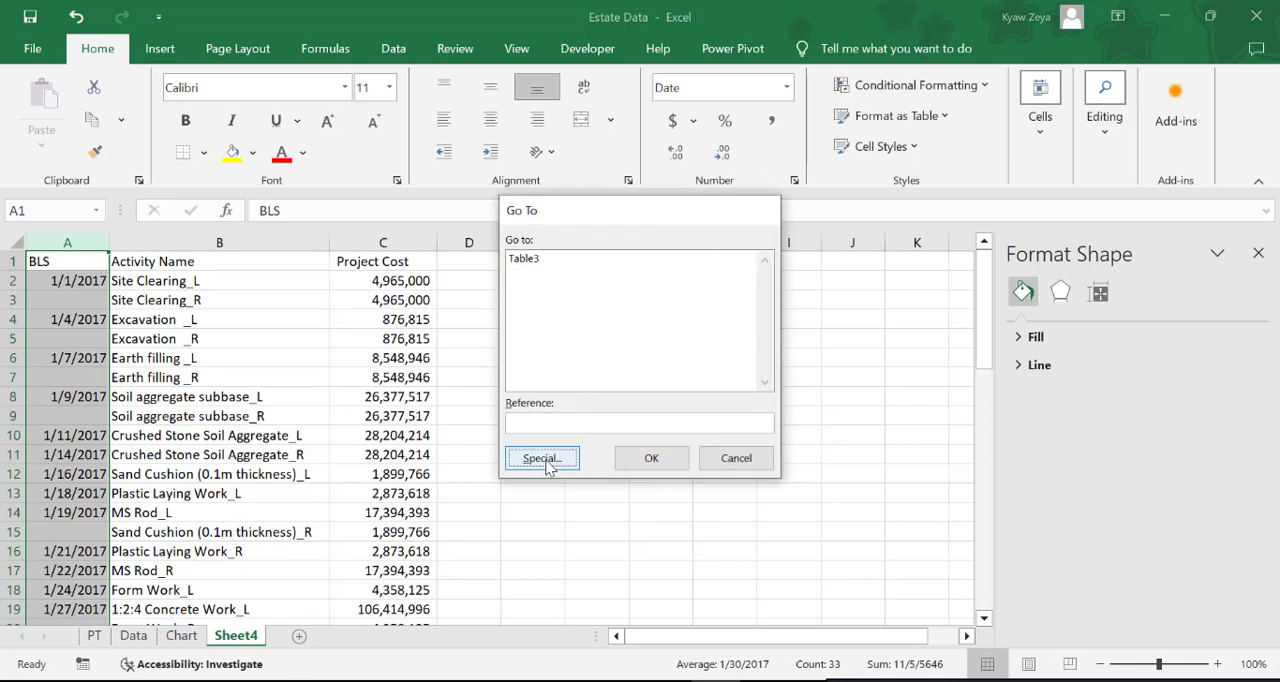
pyautogui.click(517, 376)
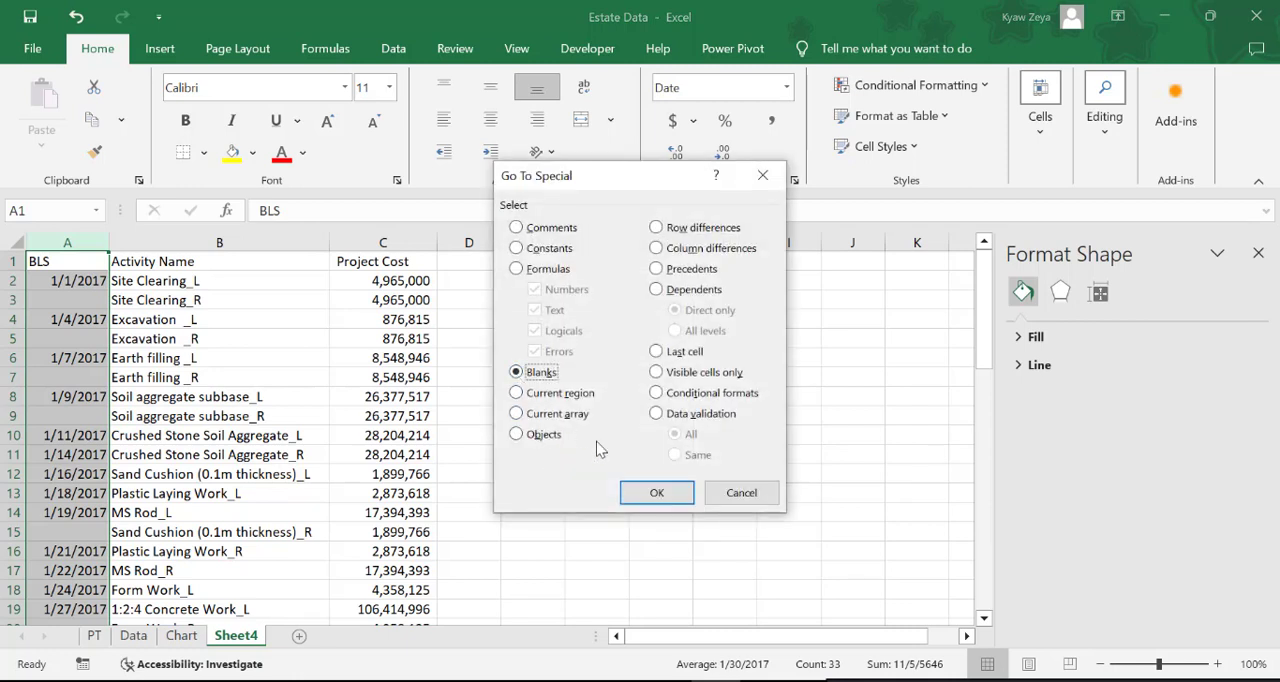
pyautogui.click(656, 492)
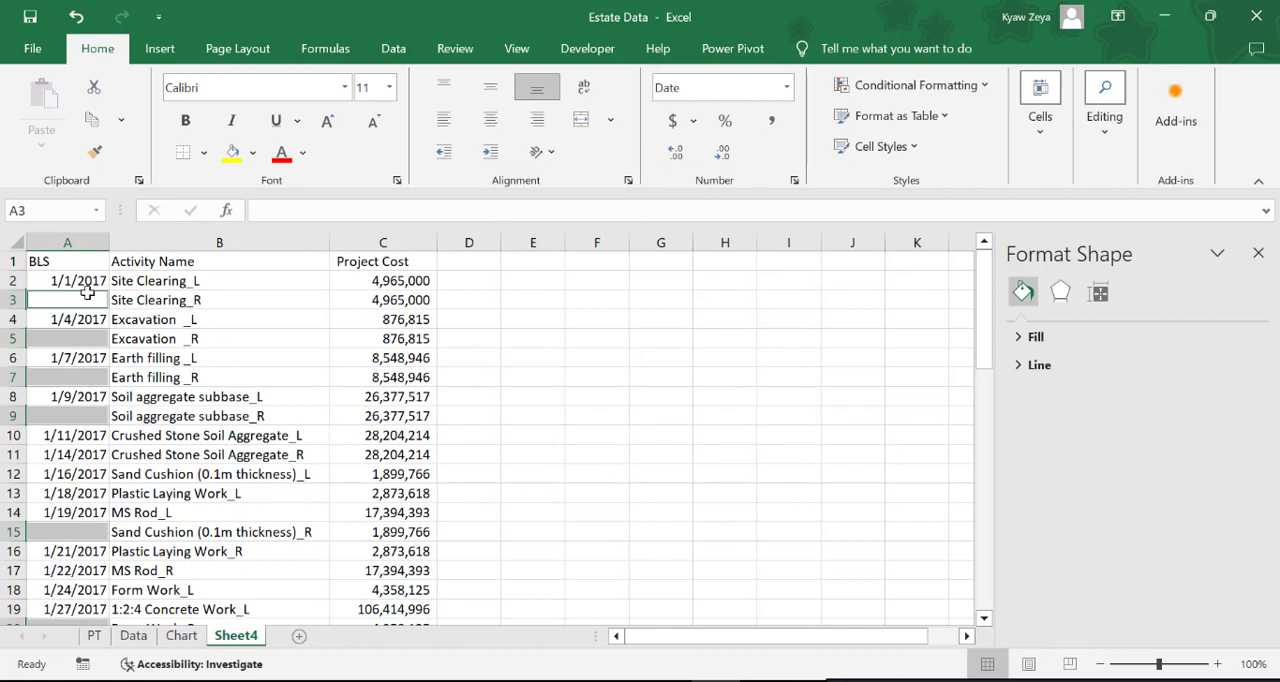
pyautogui.write('=')
pyautogui.click(74, 280)
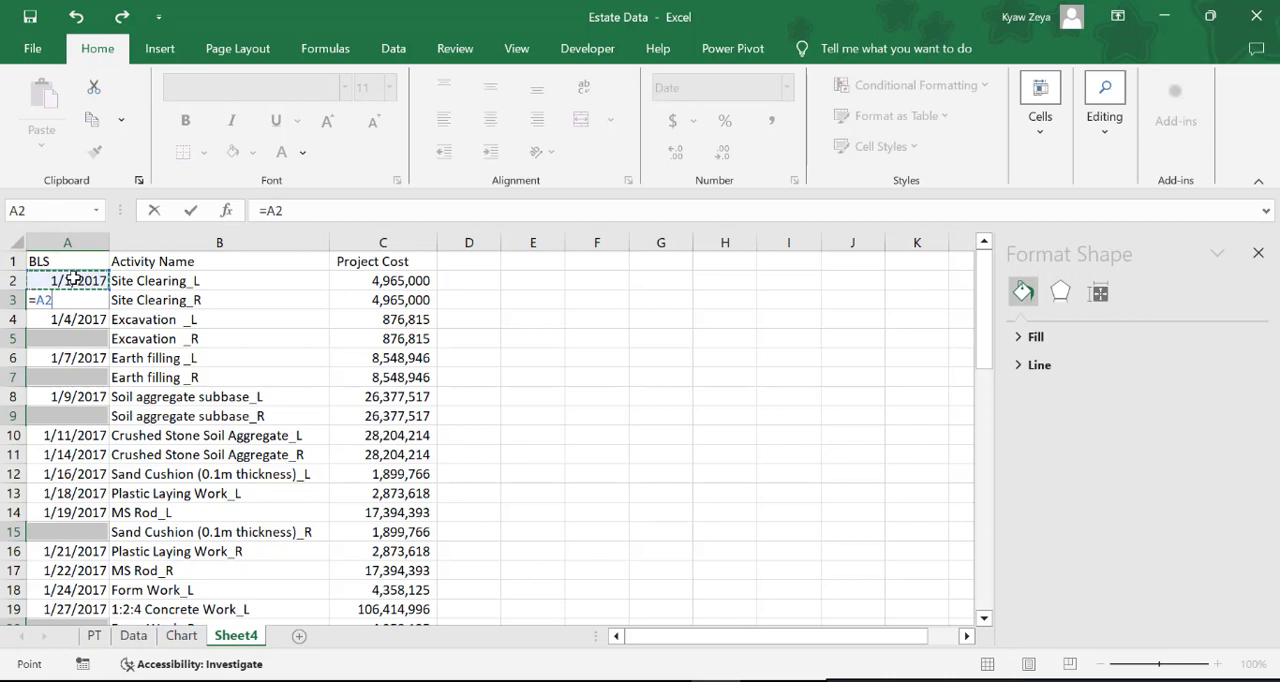
pyautogui.hotkey('ctrl', 'Return')
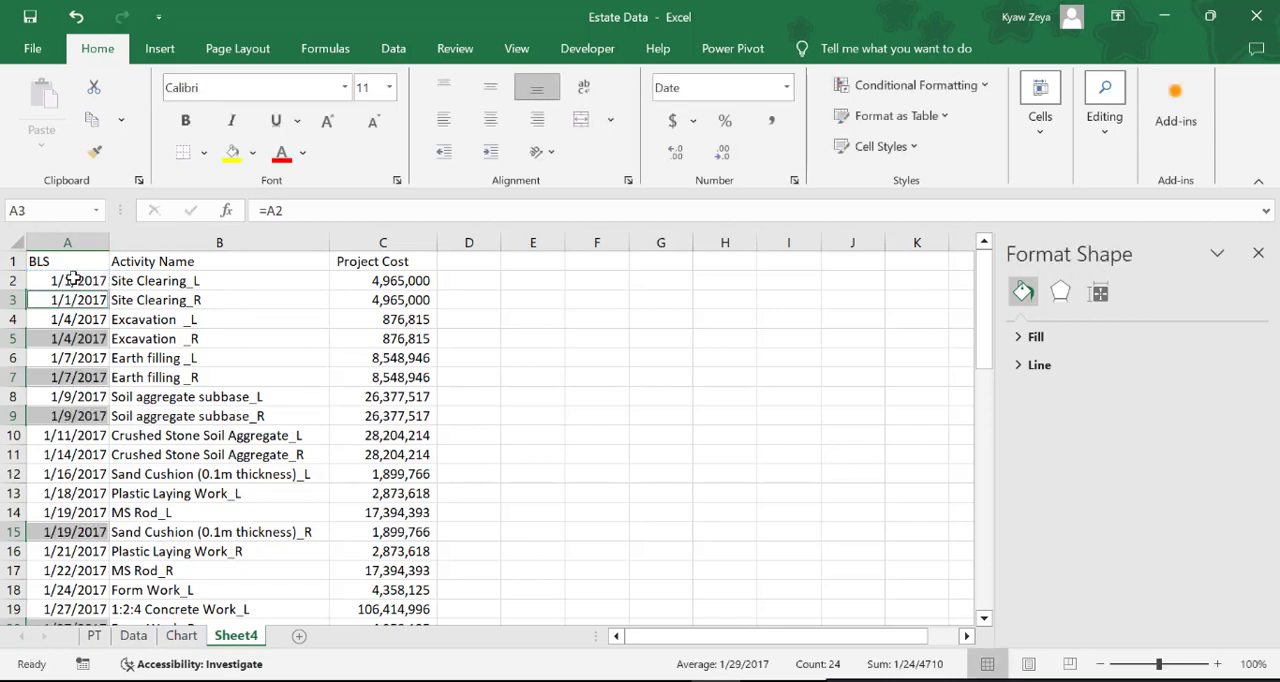
pyautogui.click(710, 511)
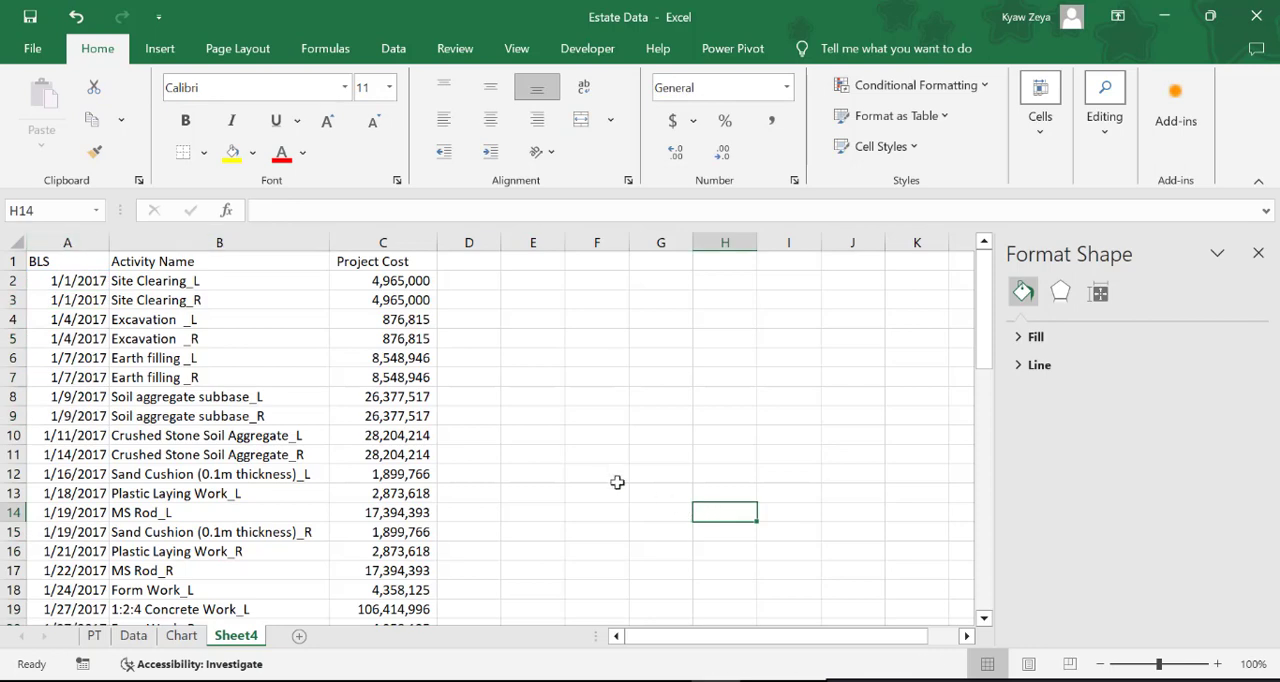
# Insert a Waterfall chart from the range A2:C54 on Sheet4
pyautogui.click(58, 281)
pyautogui.moveTo(58, 281); pyautogui.dragTo(400, 590)
pyautogui.moveTo(337, 583); pyautogui.dragTo(348, 525)
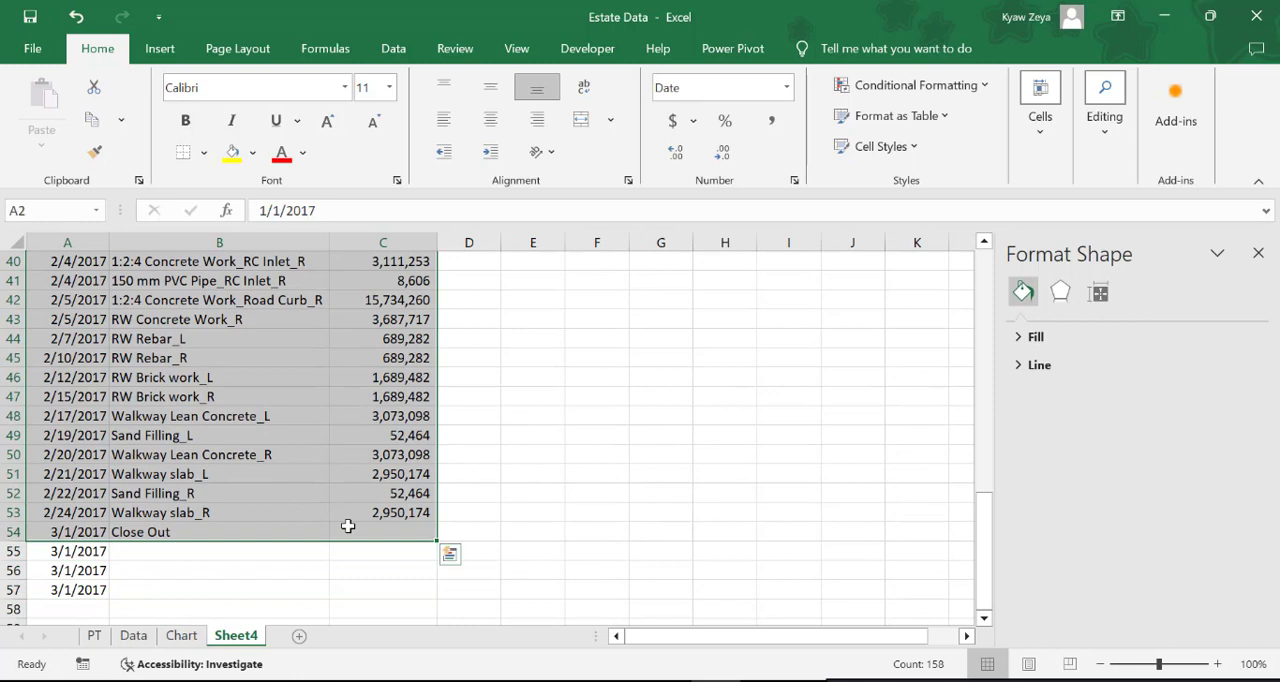
pyautogui.click(162, 48)
pyautogui.click(540, 93)
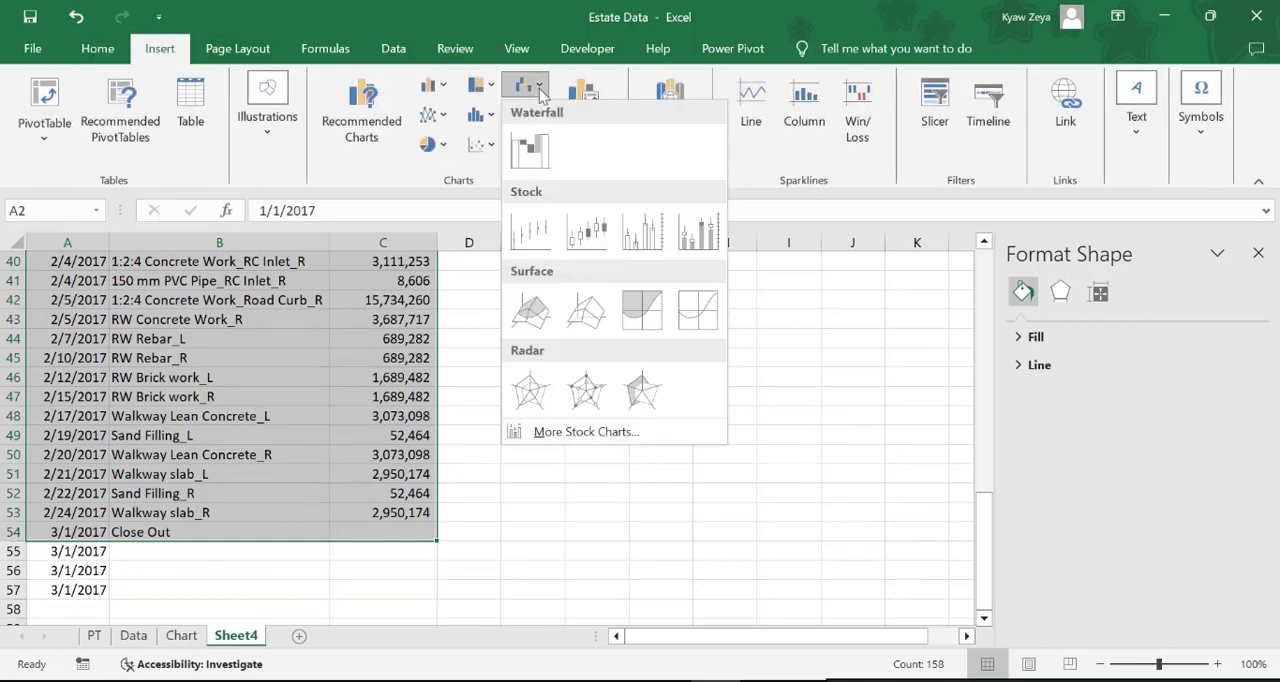
pyautogui.click(538, 152)
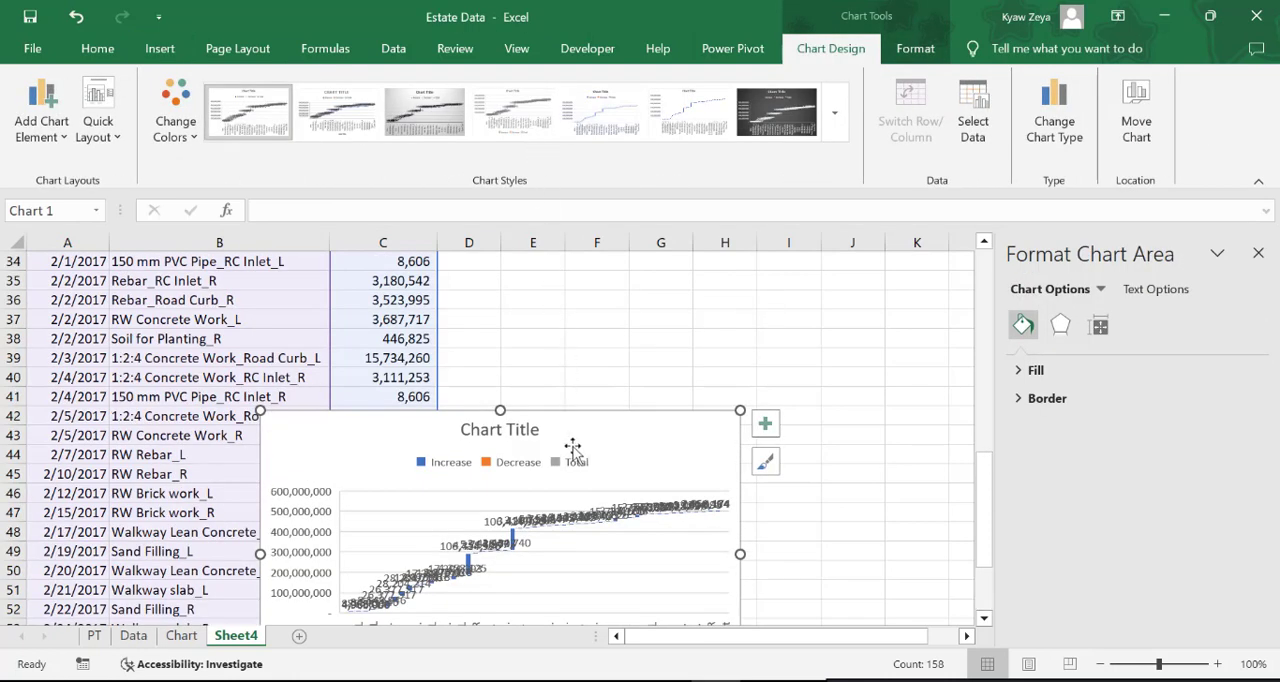
# Delete the data labels from the waterfall chart
pyautogui.click(580, 511)
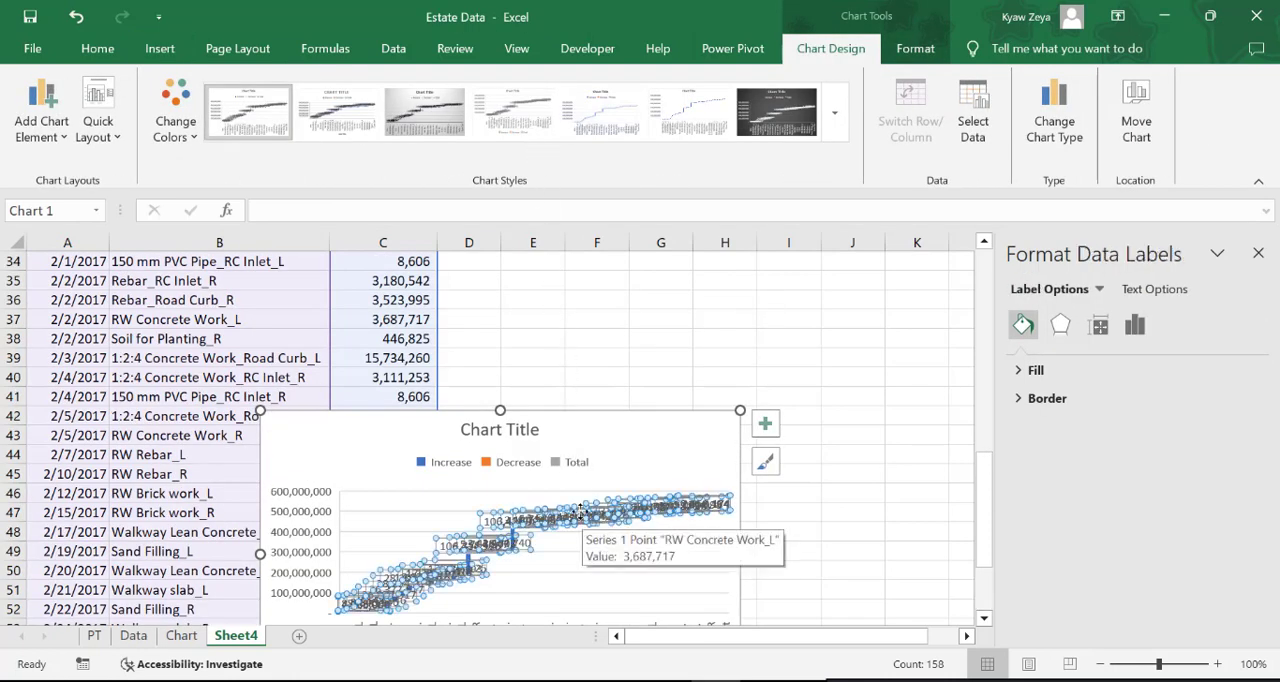
pyautogui.press('Delete')
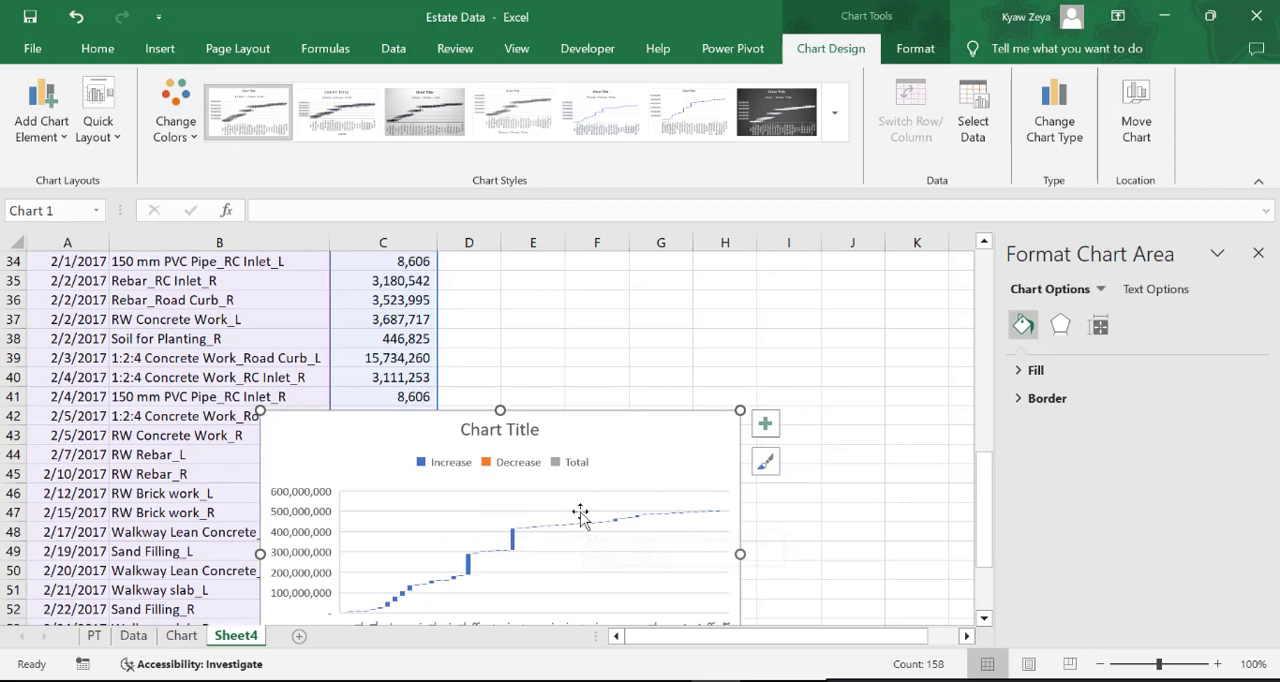
pyautogui.click(838, 526)
# Hide the gridlines on Sheet4
pyautogui.click(646, 439)
pyautogui.click(643, 350)
pyautogui.click(517, 50)
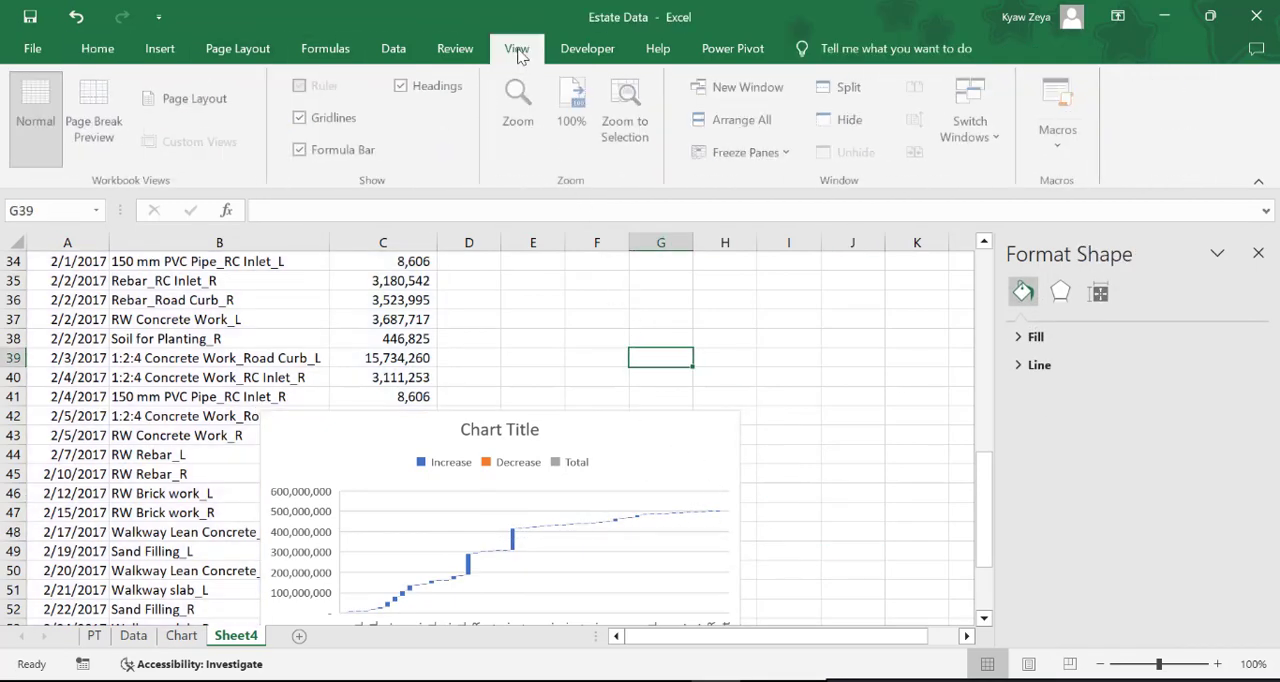
pyautogui.click(303, 118)
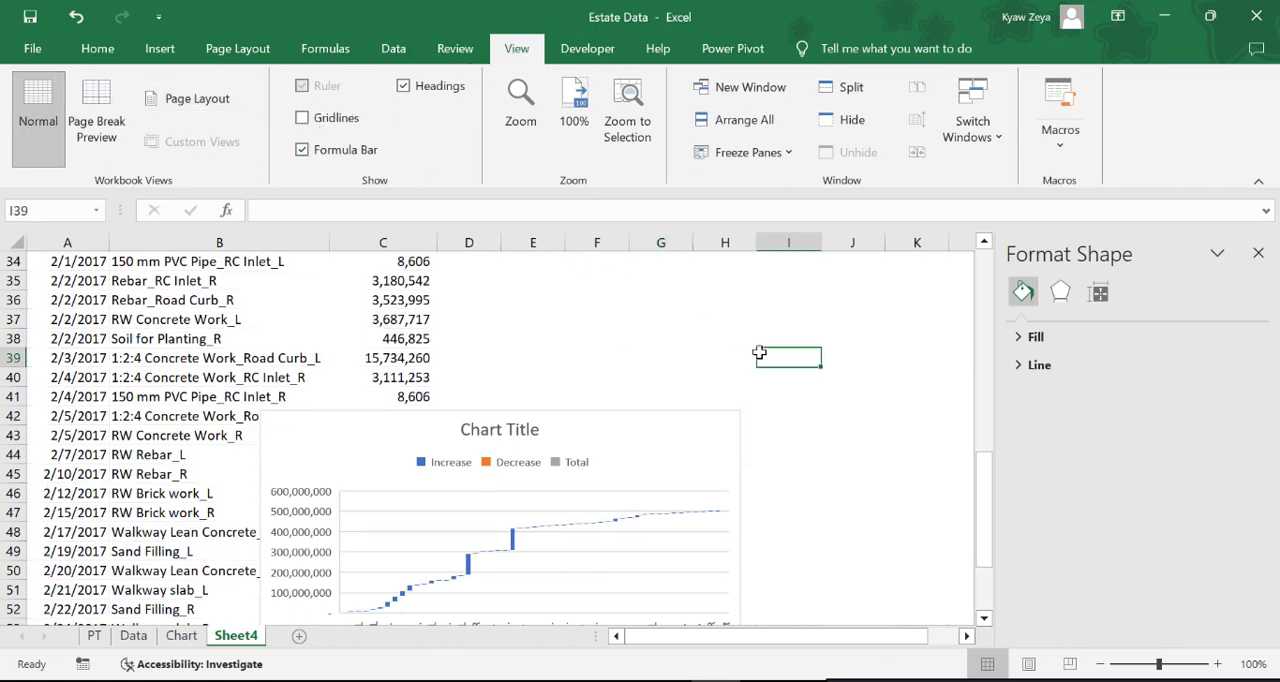
# Change the waterfall chart's title to Project Cost
pyautogui.click(510, 430)
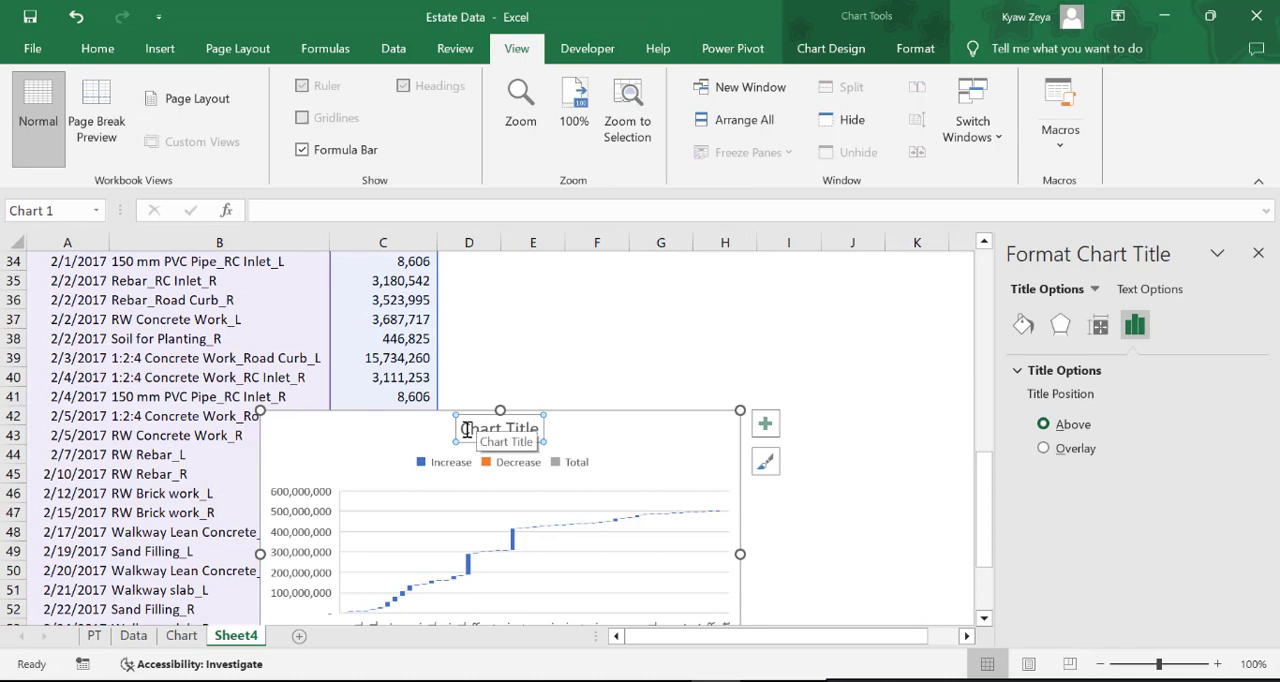
pyautogui.moveTo(464, 430); pyautogui.dragTo(543, 410)
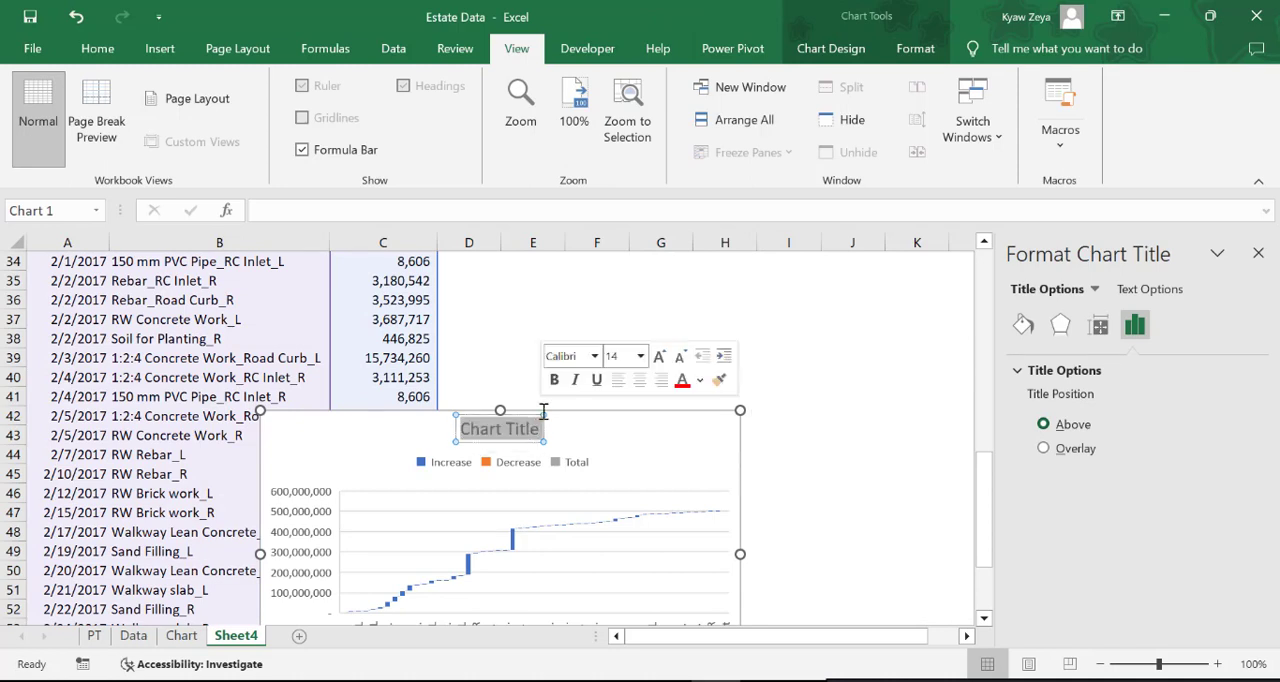
pyautogui.write('Pro')
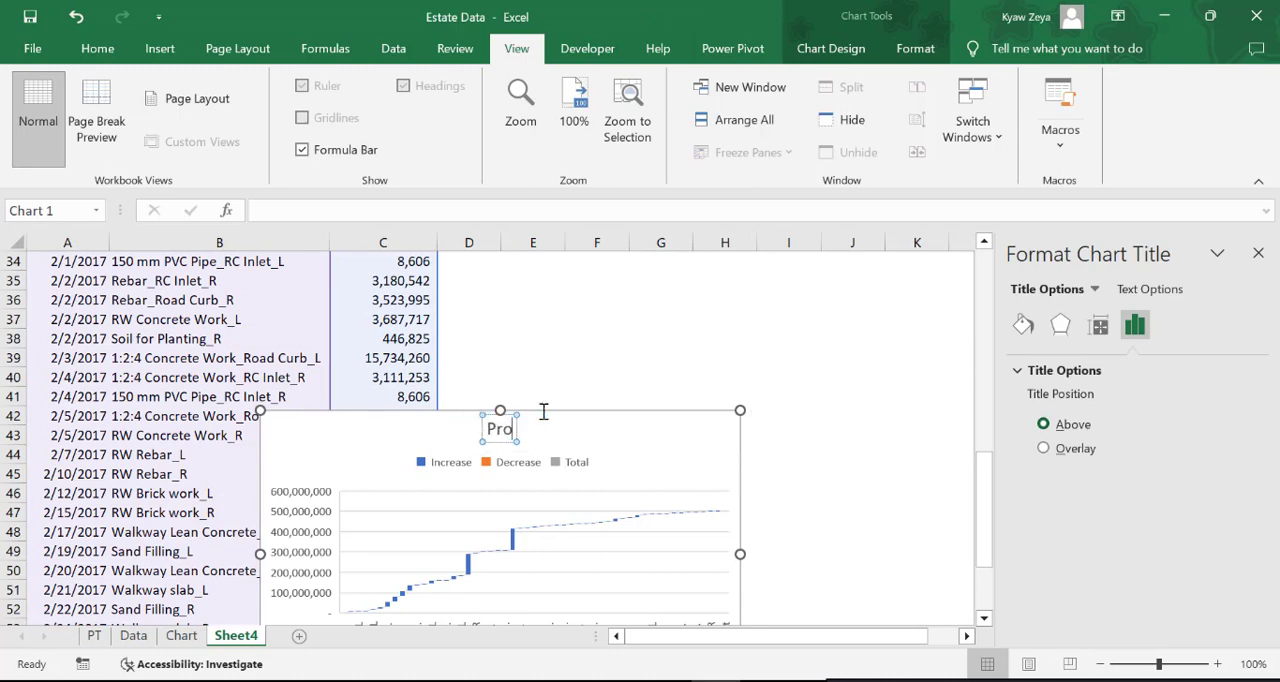
pyautogui.write('ject Cost')
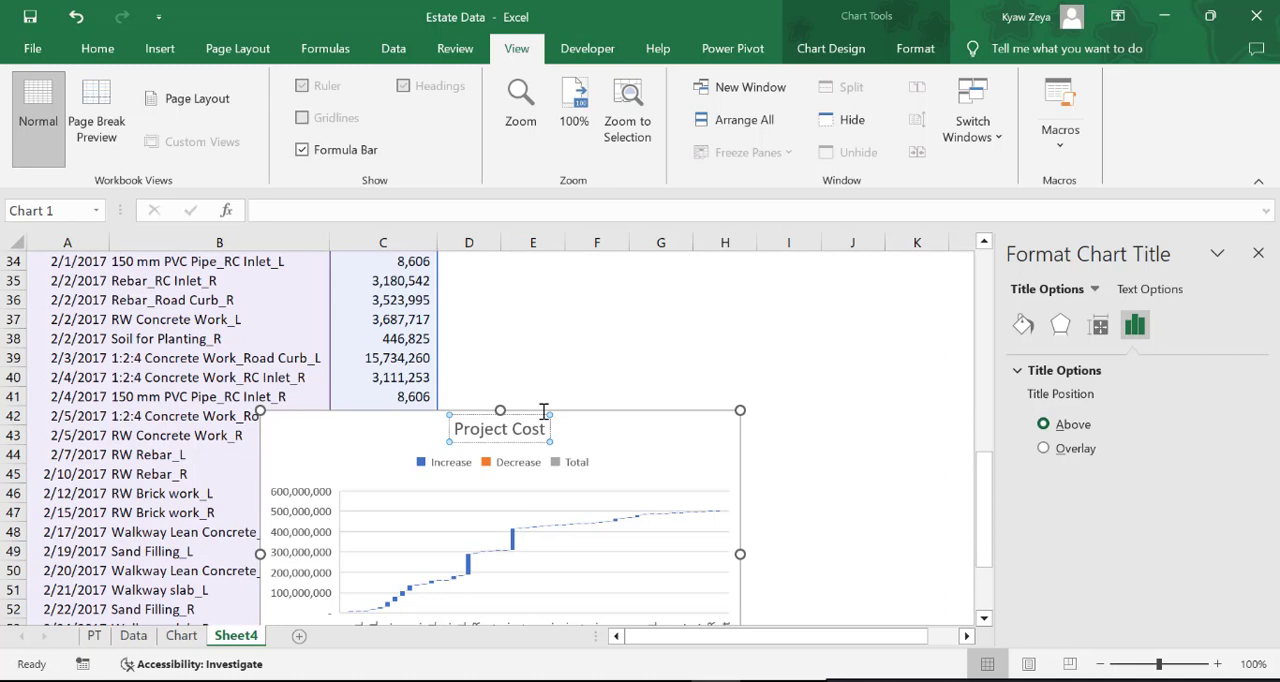
pyautogui.click(850, 488)
# Move the Project Cost chart off the table data into the empty area across columns D to K
pyautogui.scroll(-2, 800, 495)
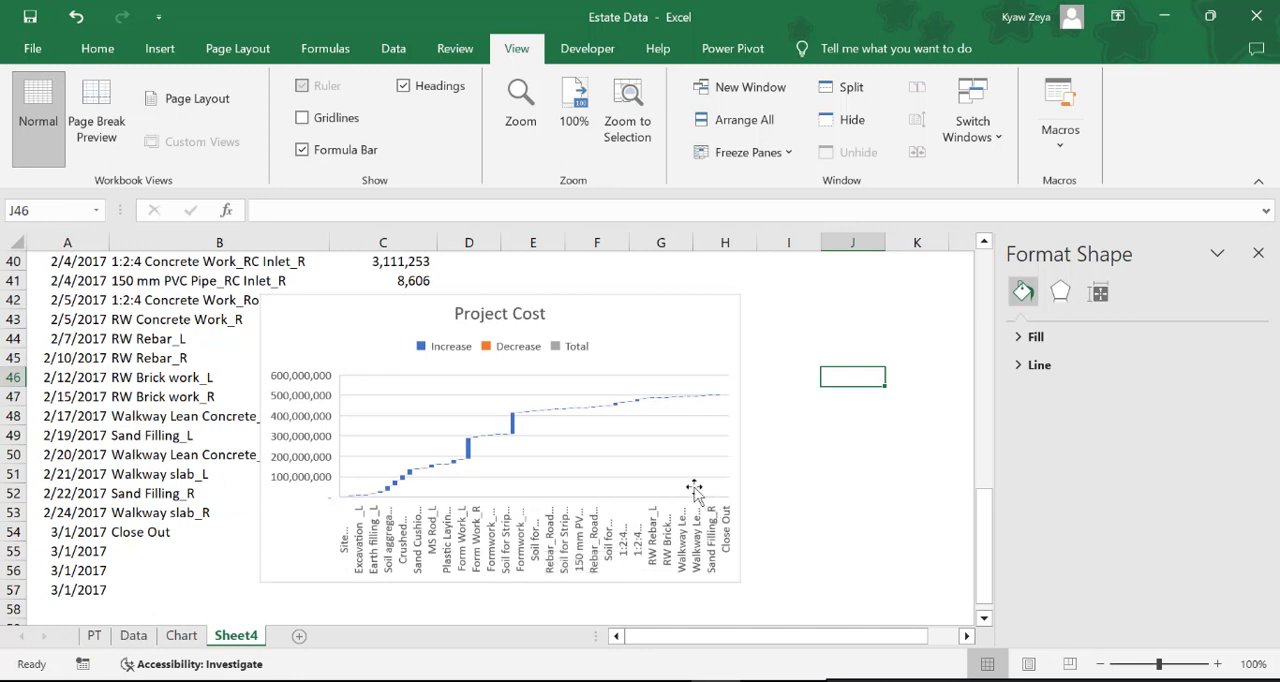
pyautogui.scroll(3, 654, 443)
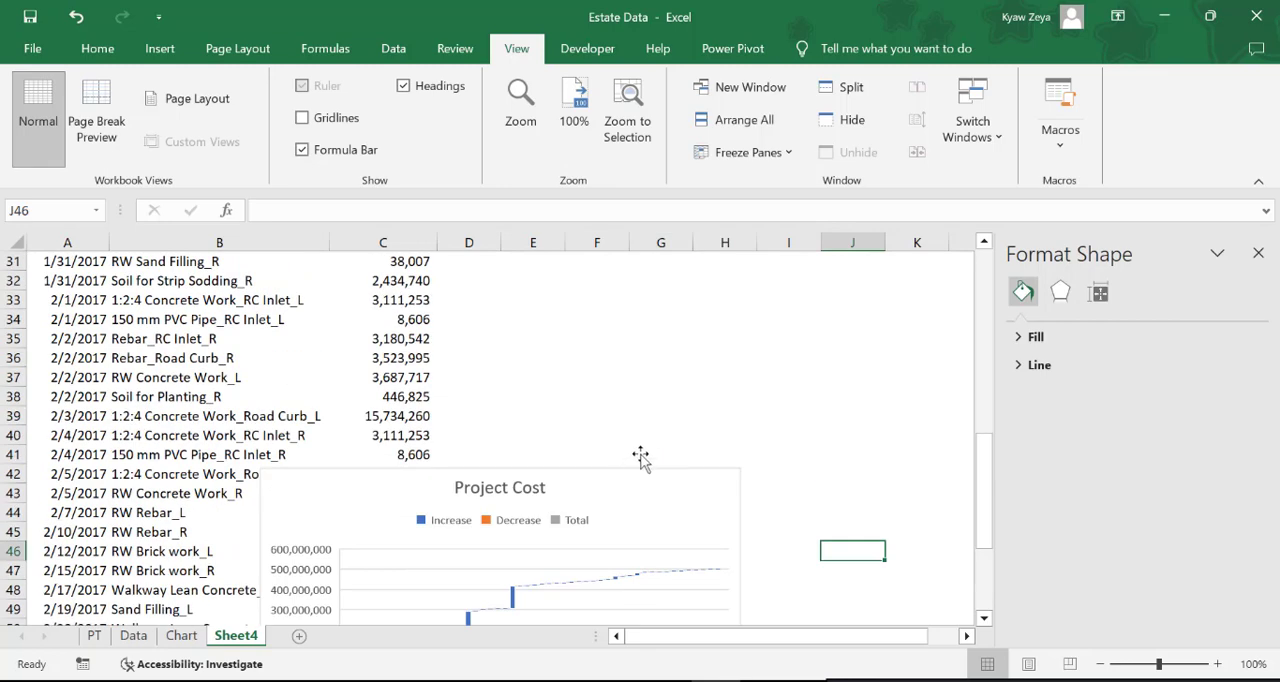
pyautogui.click(628, 468)
pyautogui.moveTo(585, 475); pyautogui.dragTo(766, 280)
pyautogui.click(586, 526)
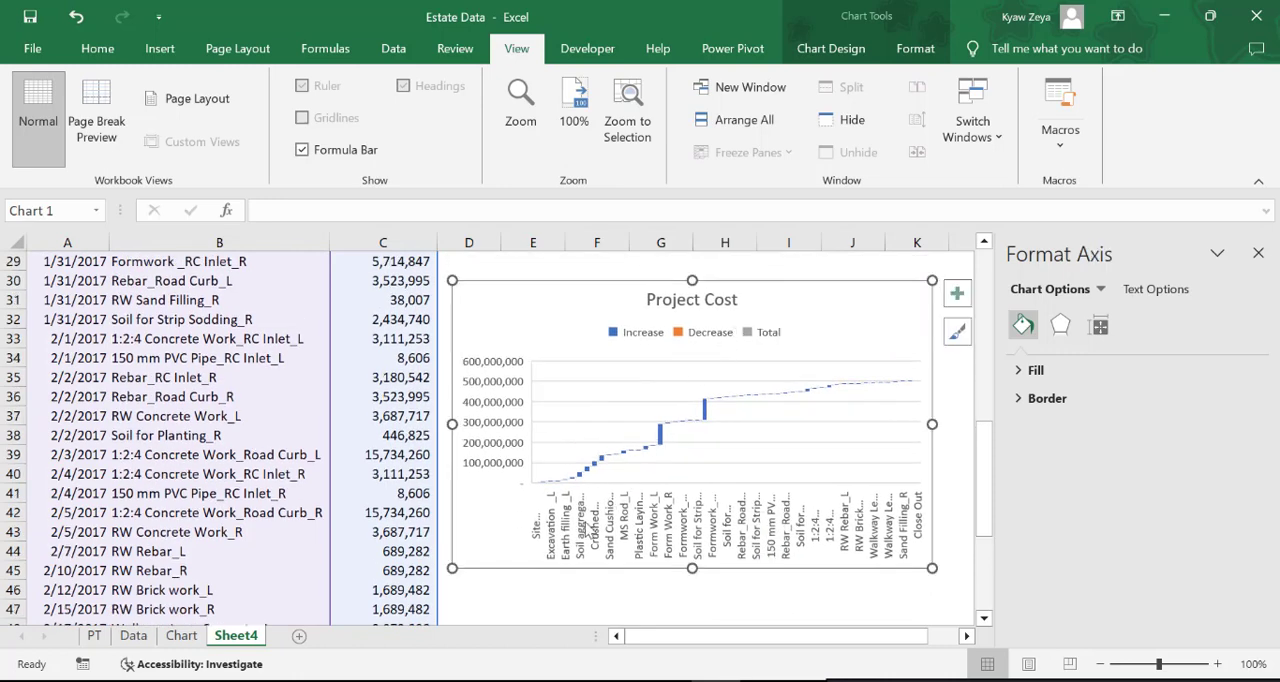
pyautogui.rightClick(578, 540)
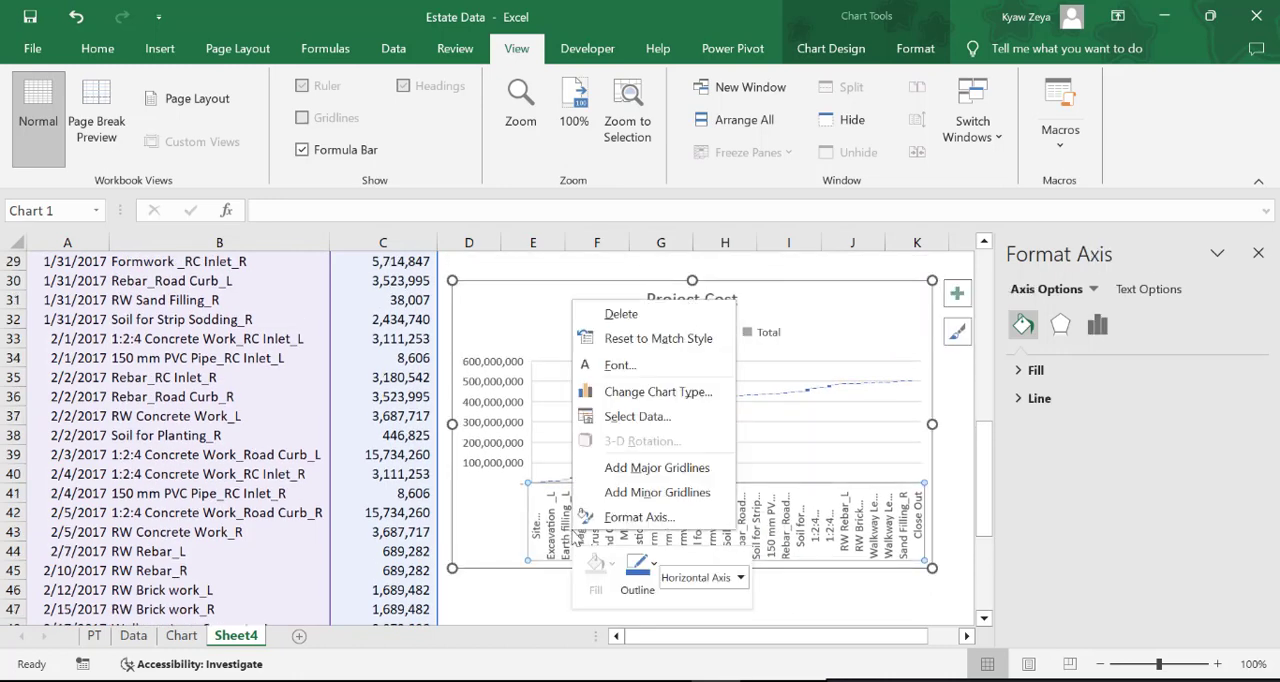
pyautogui.click(627, 518)
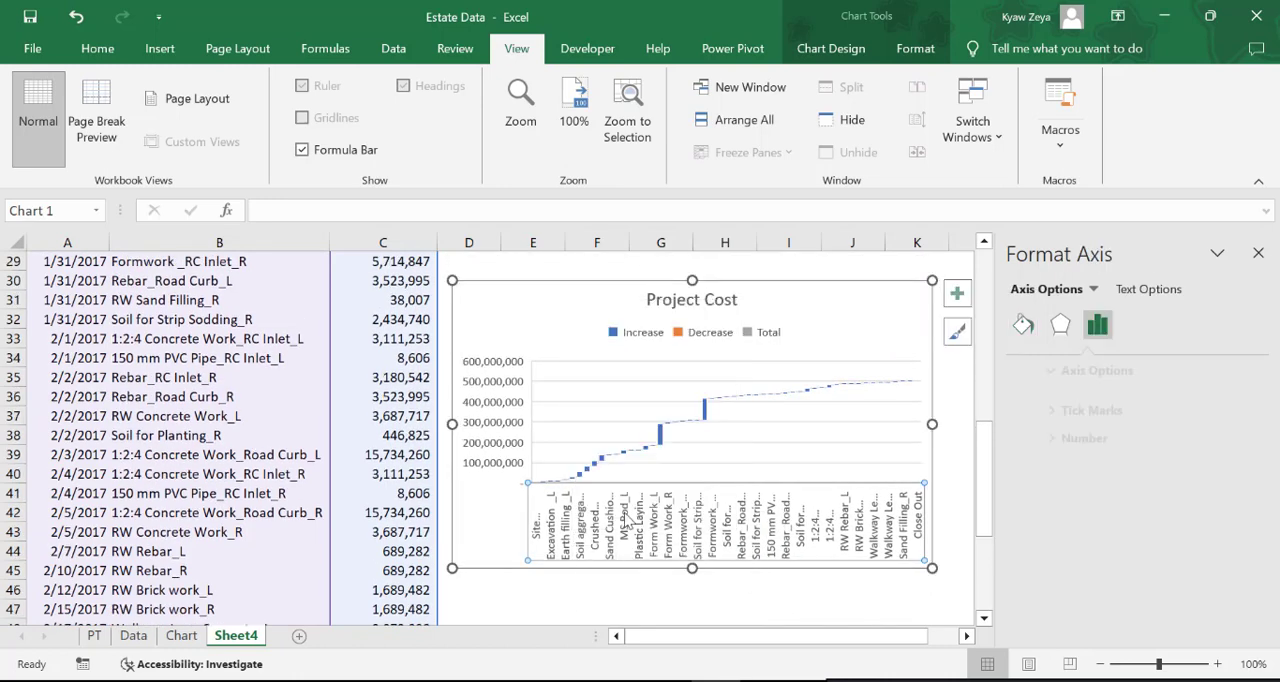
pyautogui.click(640, 606)
# Edit the chart's data series so that its name comes from cell C1, Project Cost
pyautogui.rightClick(588, 398)
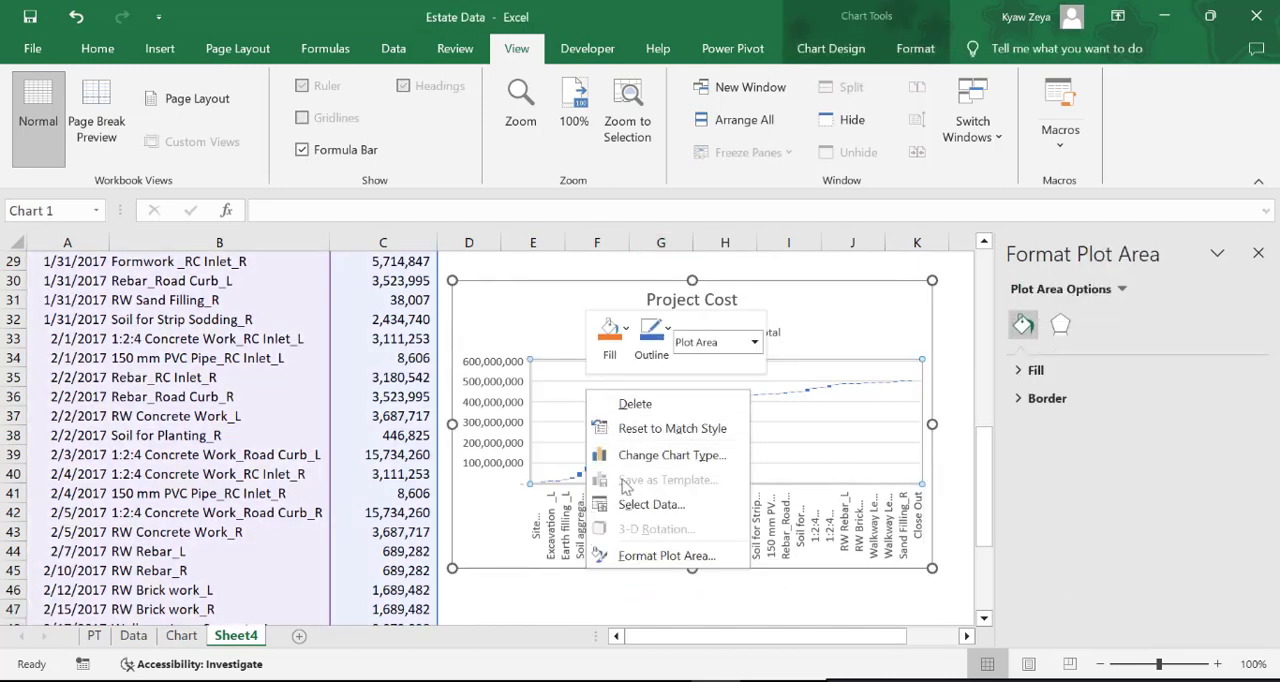
pyautogui.click(630, 503)
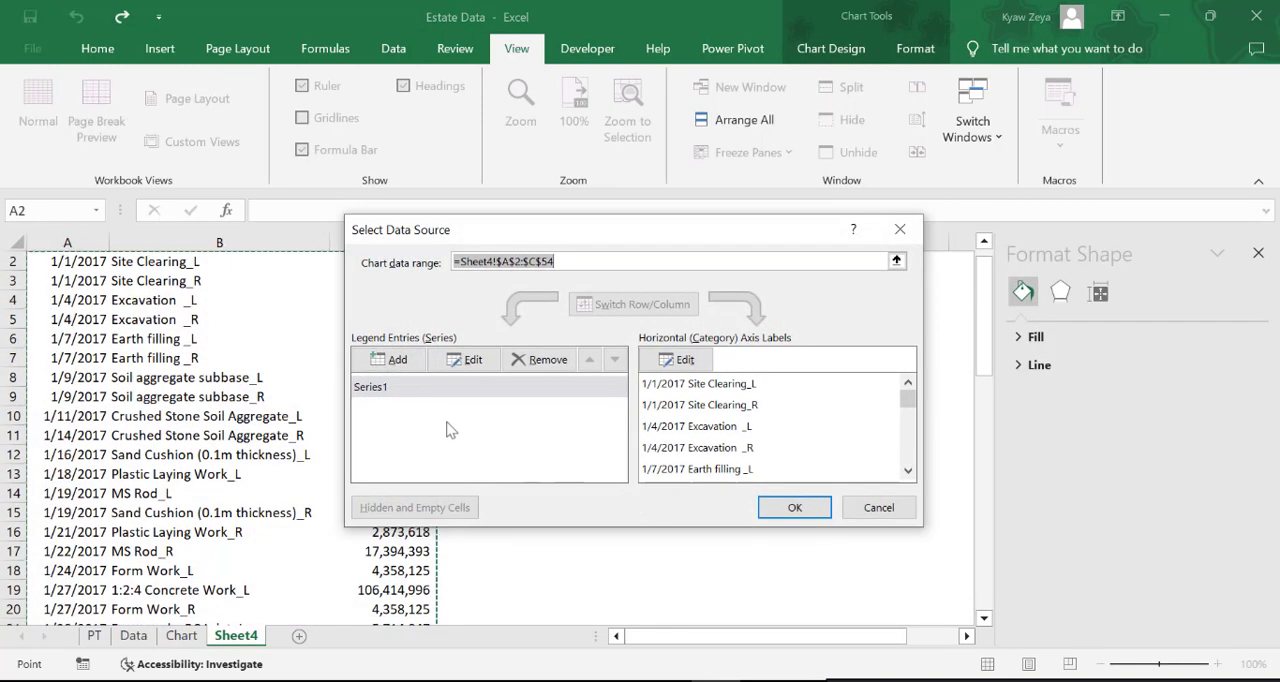
pyautogui.click(380, 388)
pyautogui.click(488, 360)
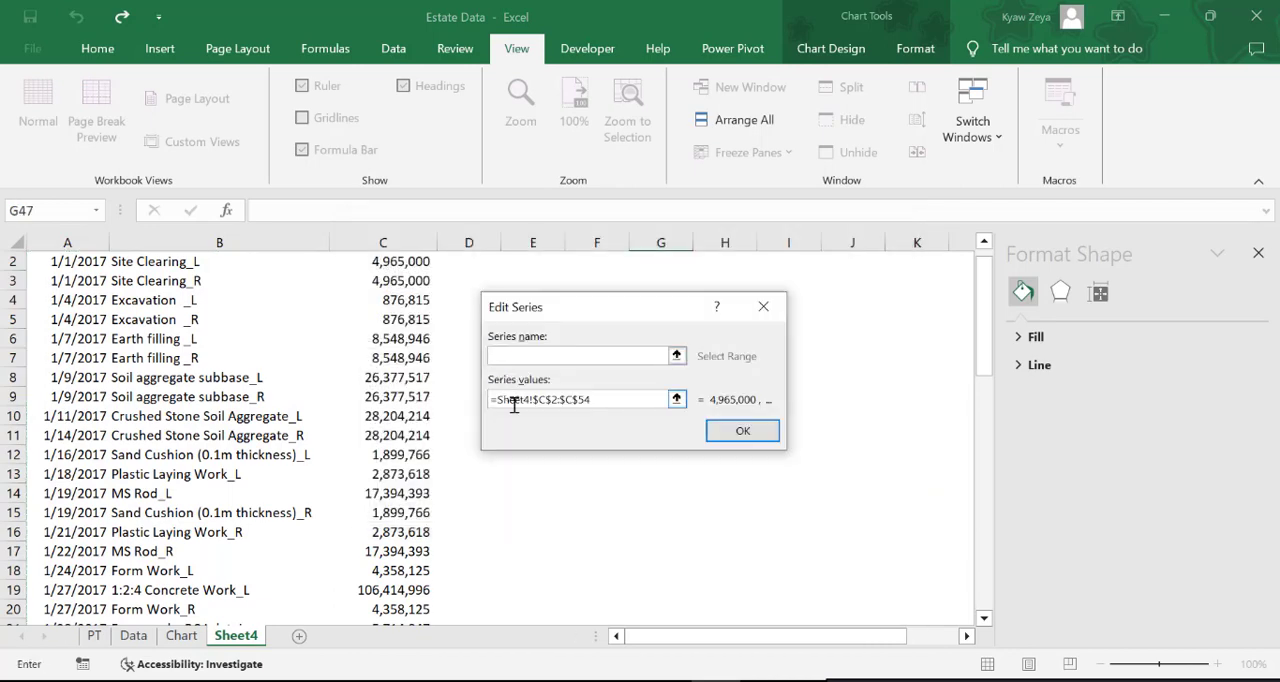
pyautogui.scroll(1, 515, 412)
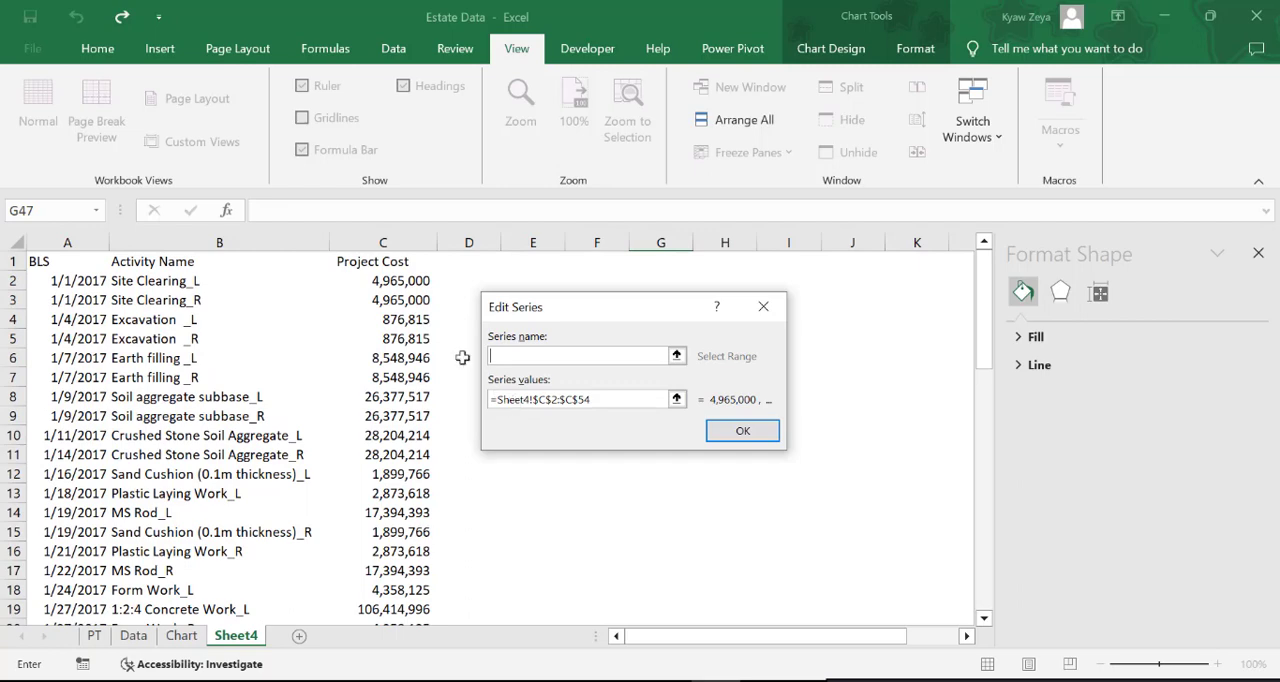
pyautogui.click(358, 262)
pyautogui.click(745, 430)
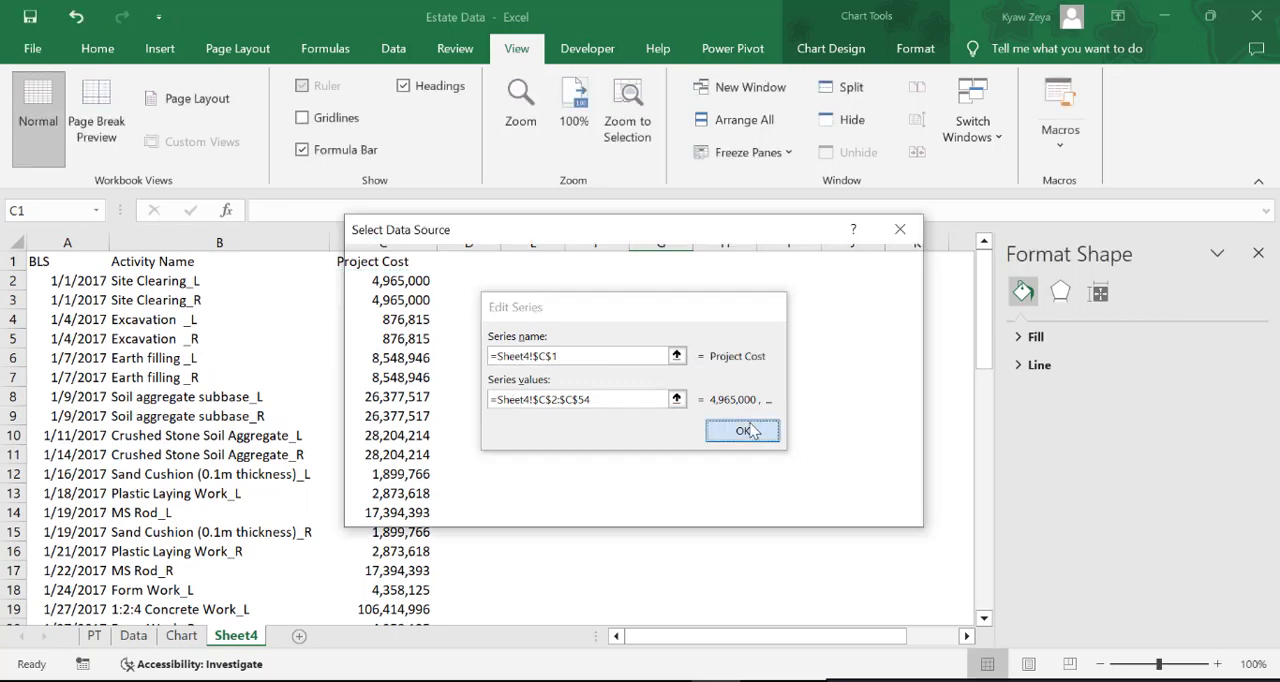
# Set the chart's horizontal axis label range to the dates in A2:A54 and apply the data source changes
pyautogui.click(676, 362)
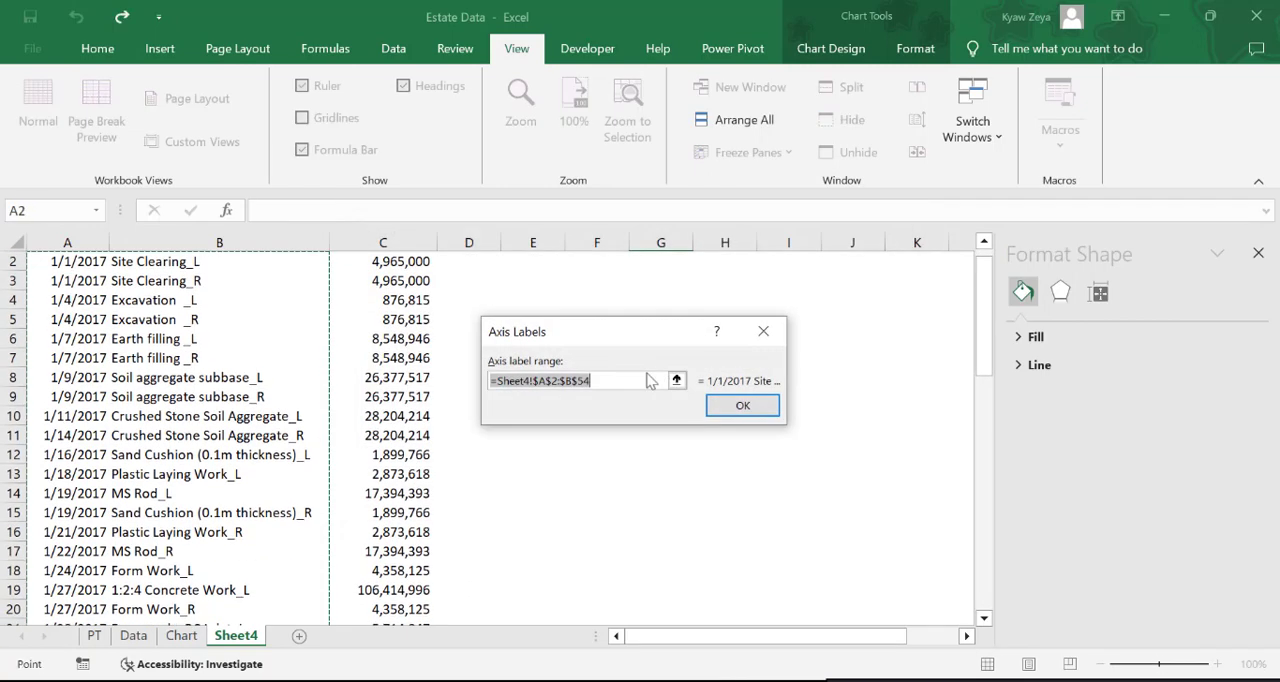
pyautogui.scroll(1, 507, 444)
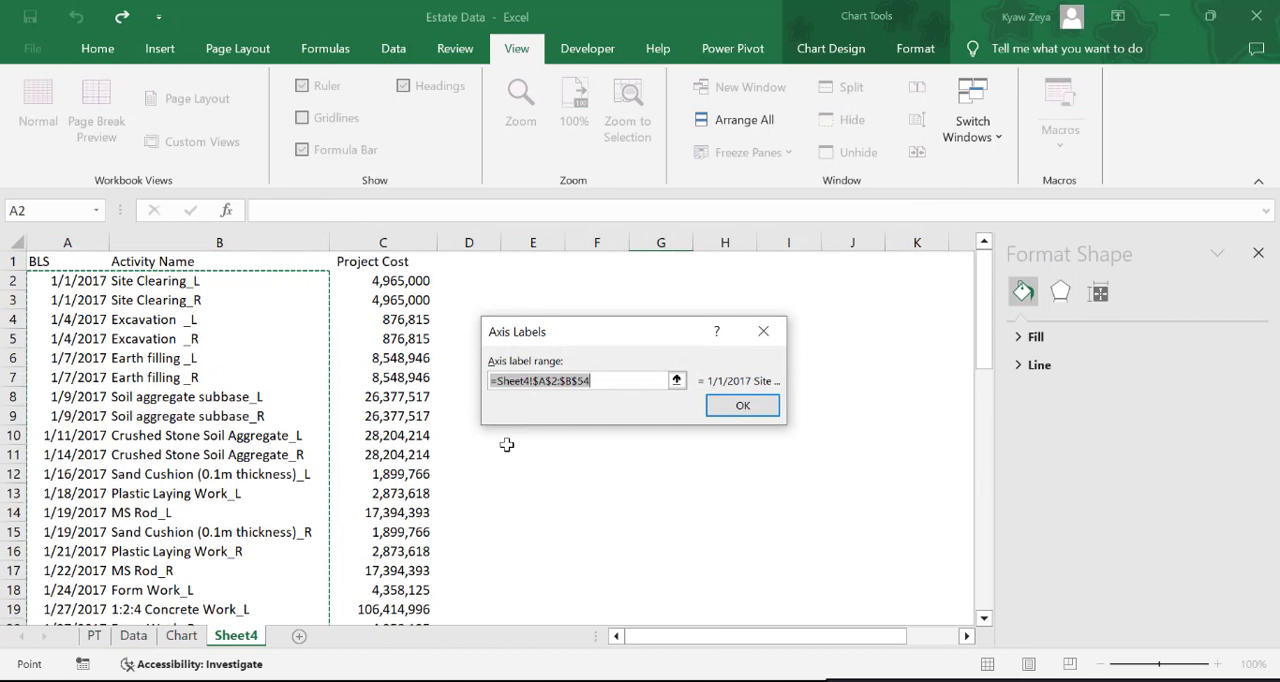
pyautogui.moveTo(72, 281); pyautogui.dragTo(90, 525)
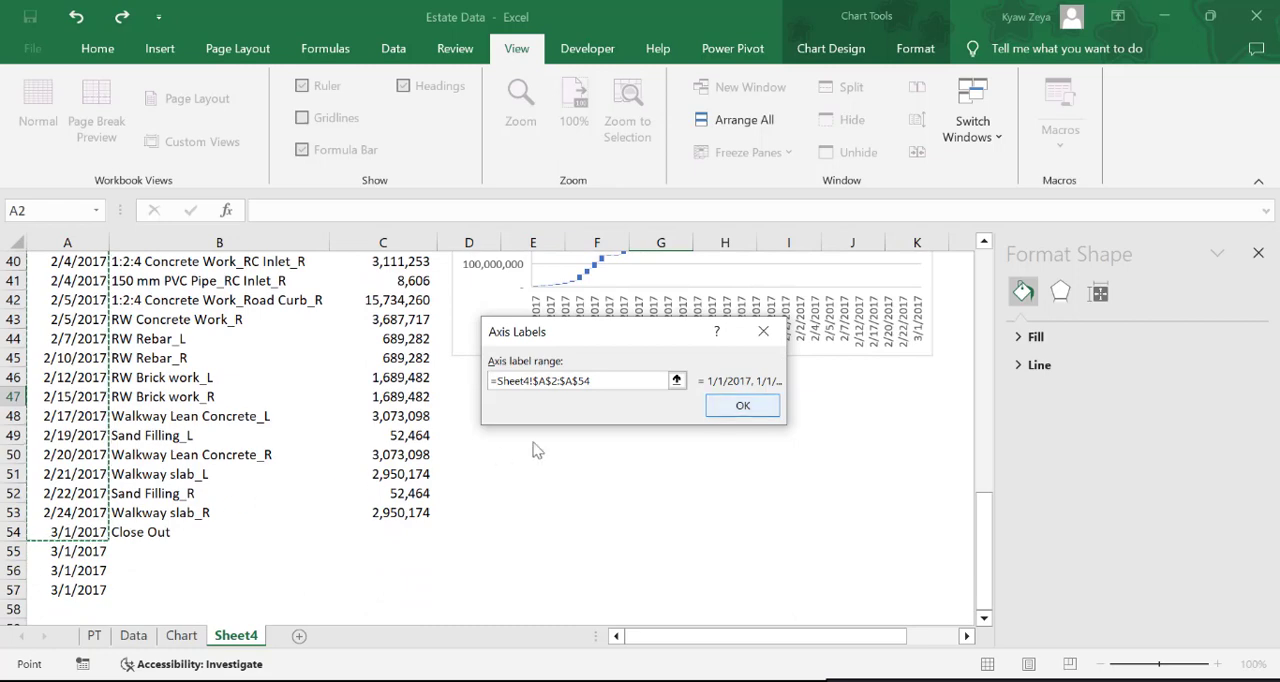
pyautogui.click(742, 405)
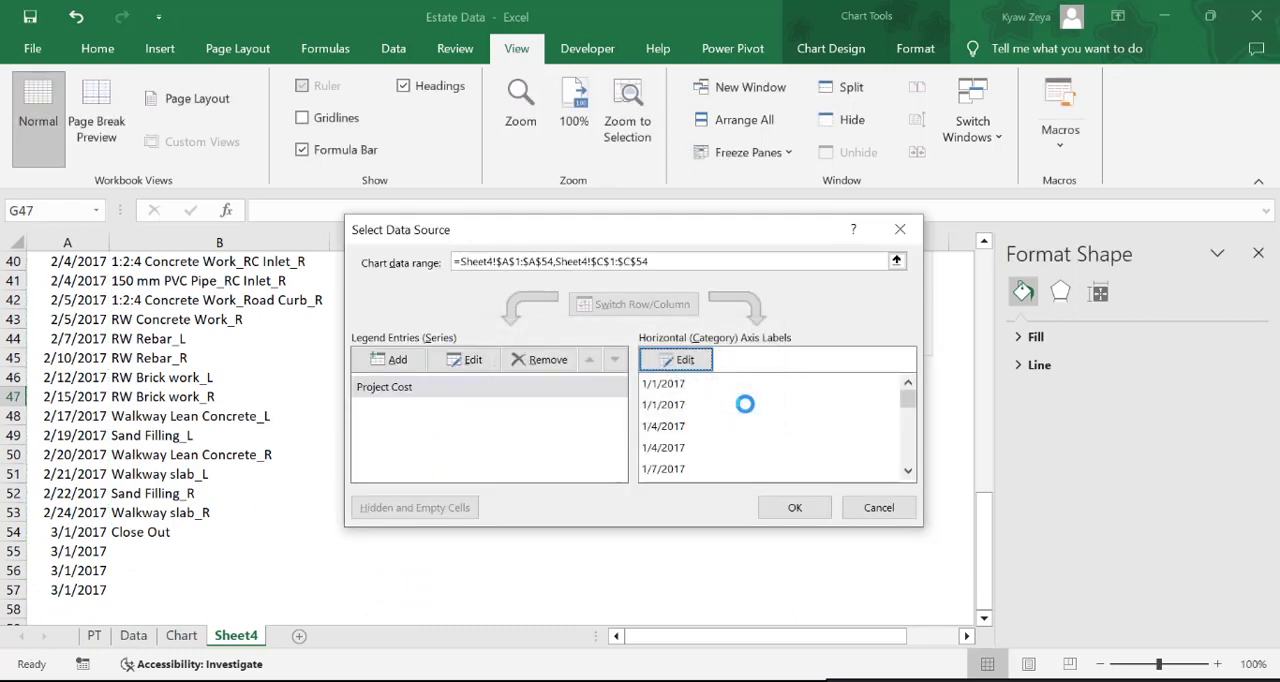
pyautogui.click(794, 508)
# Enlarge the Project Cost chart to cover about D28 to P46
pyautogui.scroll(4, 648, 531)
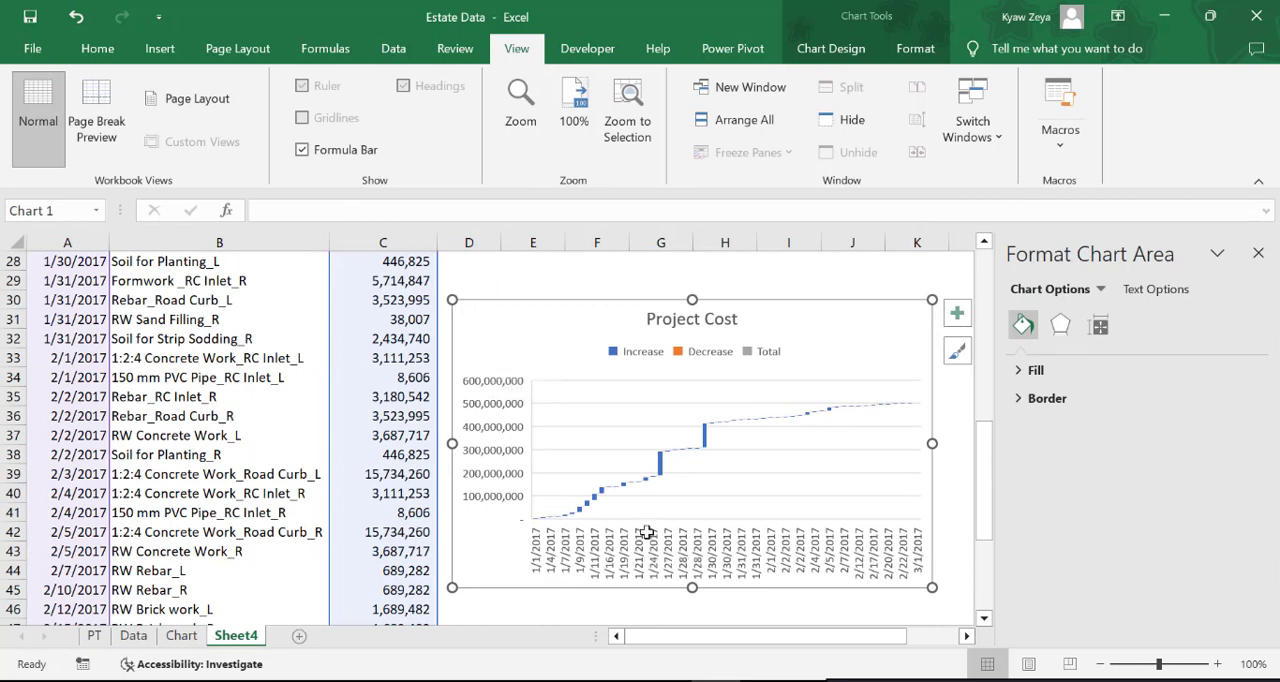
pyautogui.click(967, 636)
pyautogui.click(967, 636)
pyautogui.click(967, 636)
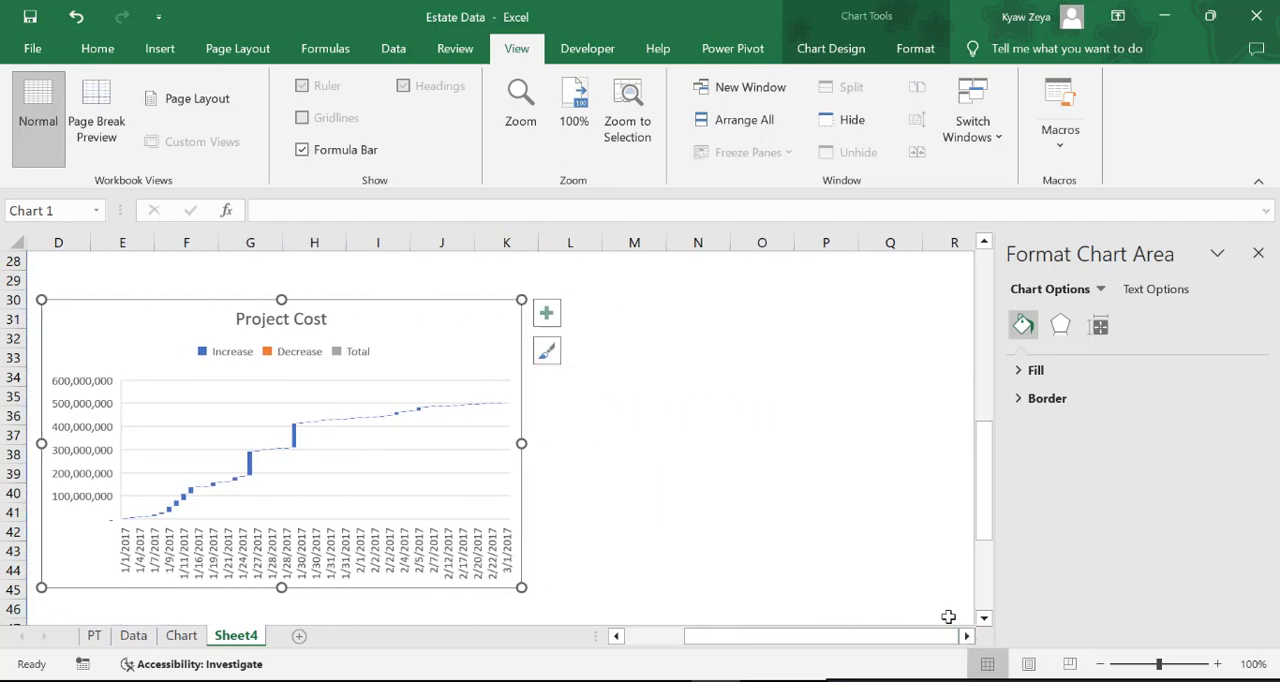
pyautogui.moveTo(521, 299)
pyautogui.mouseDown()
pyautogui.moveTo(734, 288)
pyautogui.moveTo(840, 271)
pyautogui.moveTo(838, 259)
pyautogui.mouseUp()
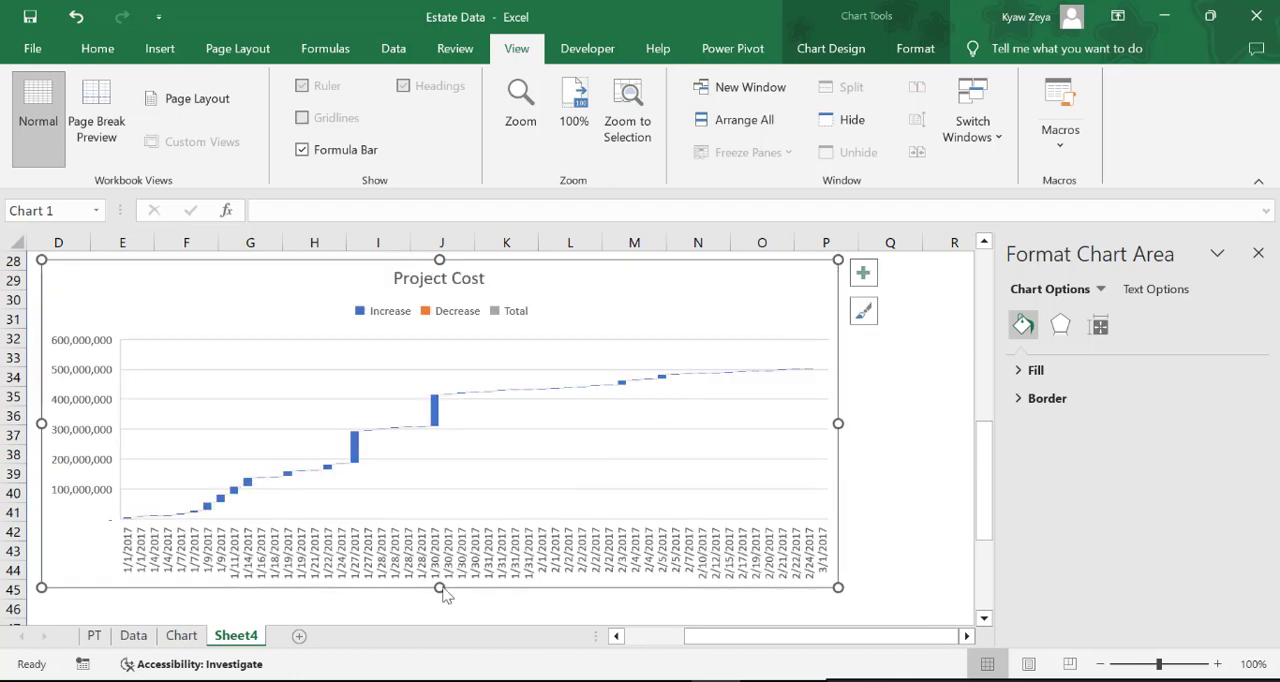
pyautogui.moveTo(440, 587); pyautogui.dragTo(441, 612)
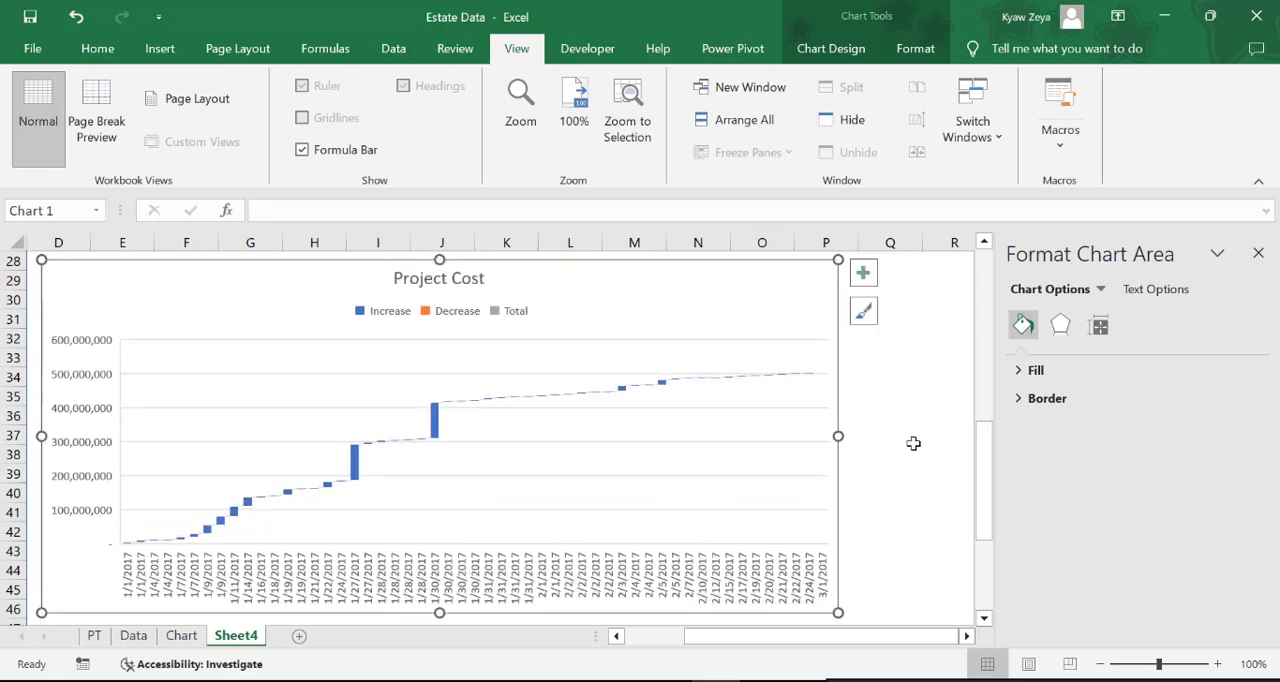